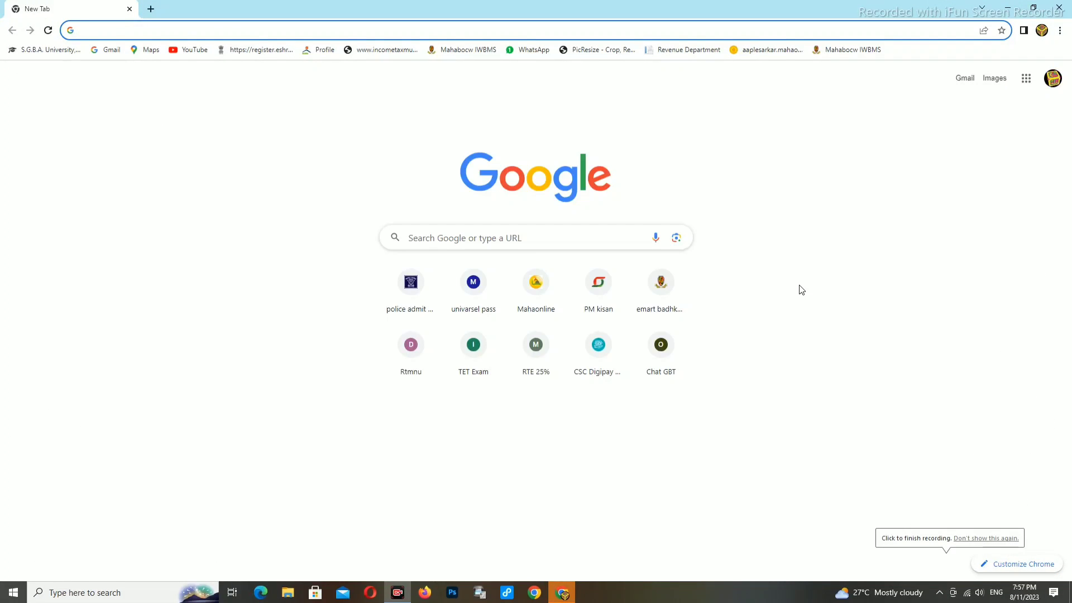
# Open a new Incognito window and search Google for 'emart bankam'
pyautogui.click(1060, 32)
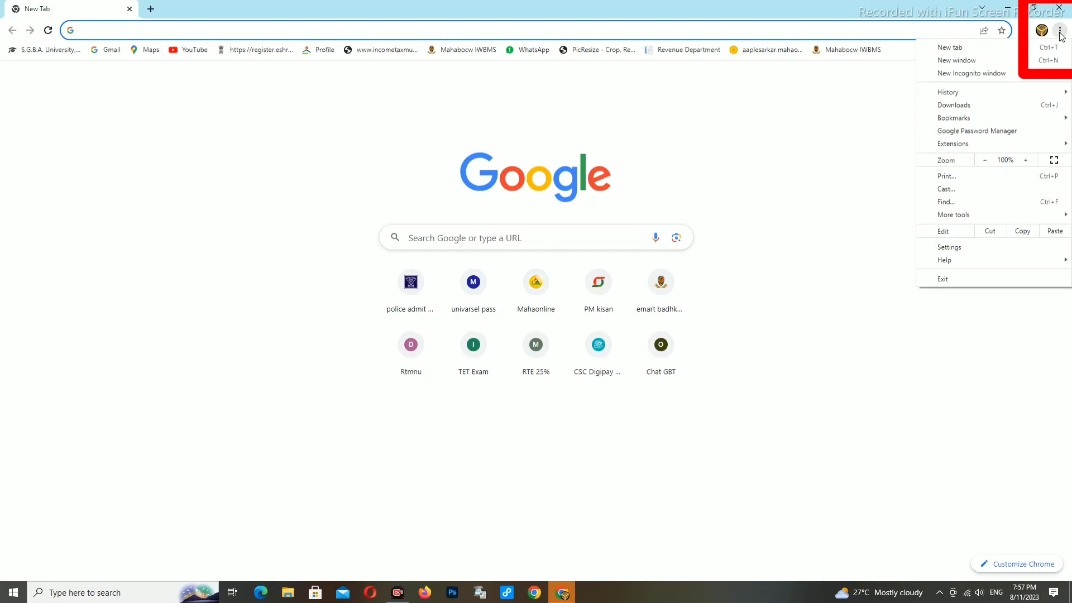
pyautogui.click(971, 74)
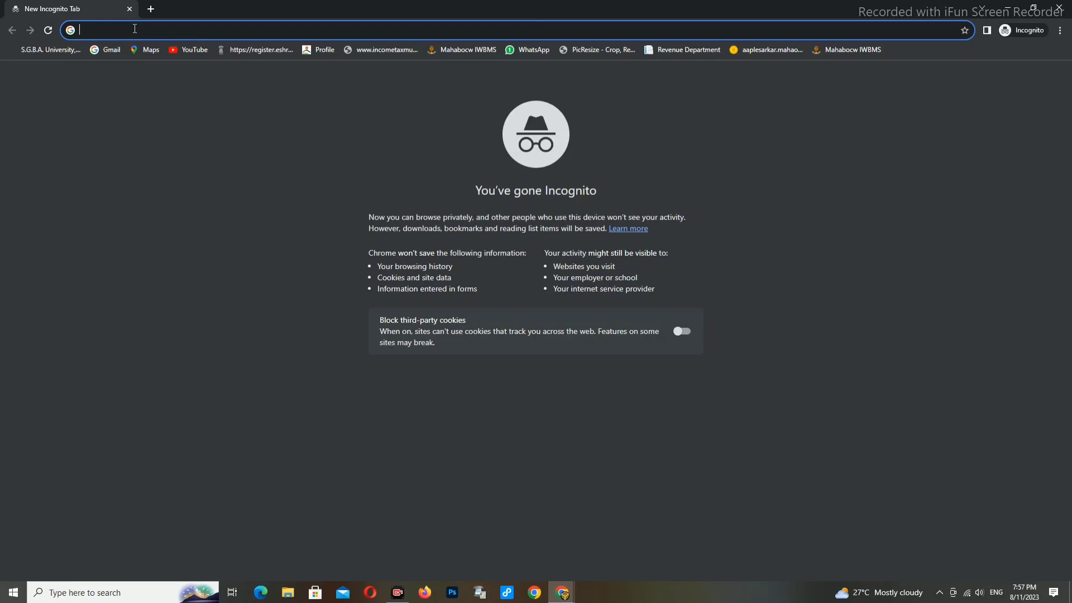
pyautogui.write('emart')
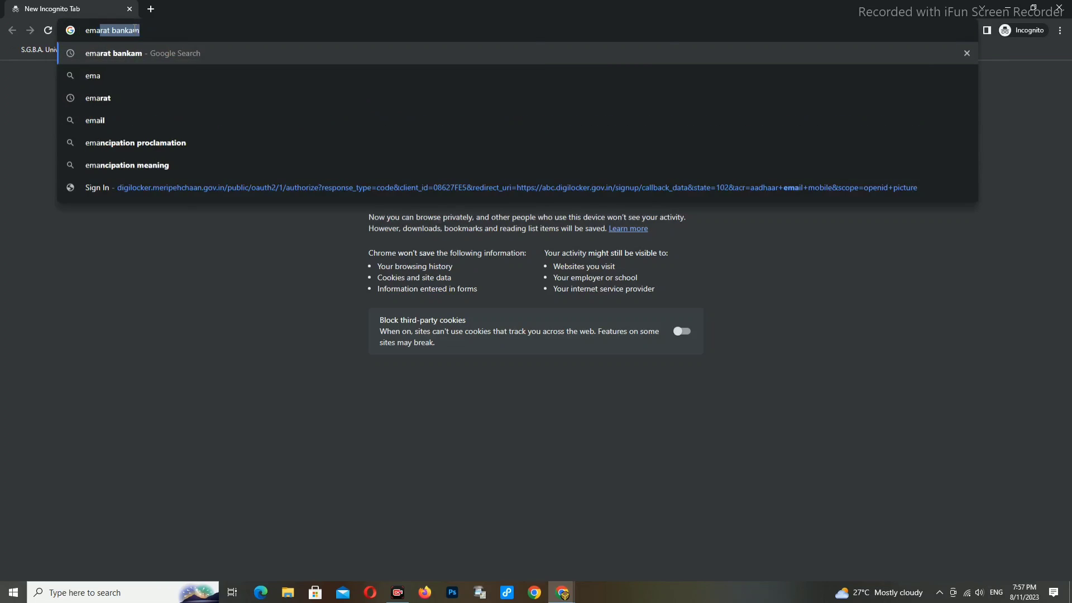
pyautogui.write(' ban')
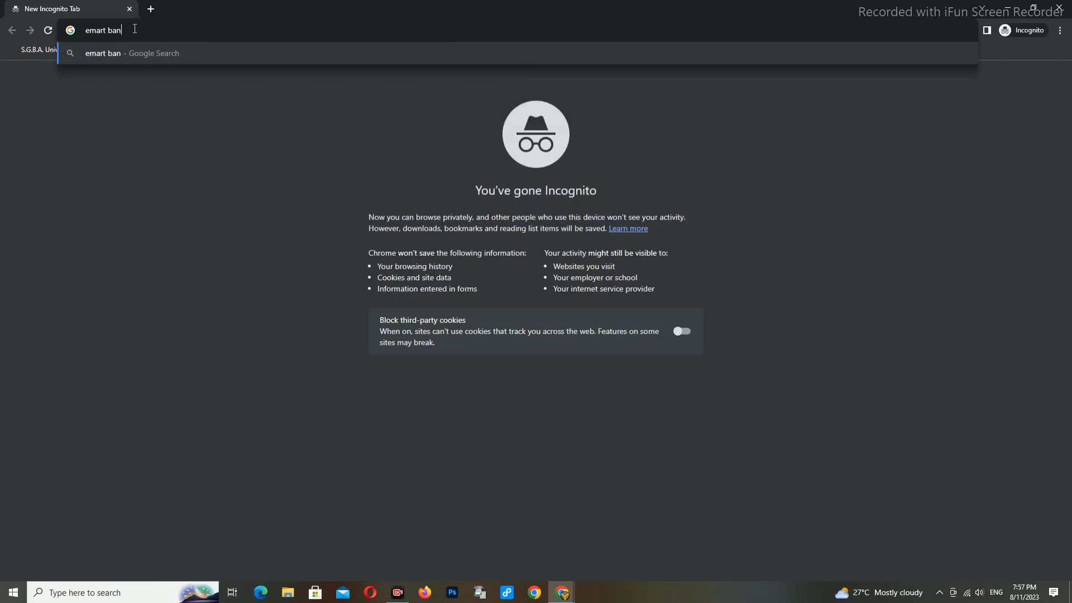
pyautogui.write('kam')
pyautogui.press('Return')
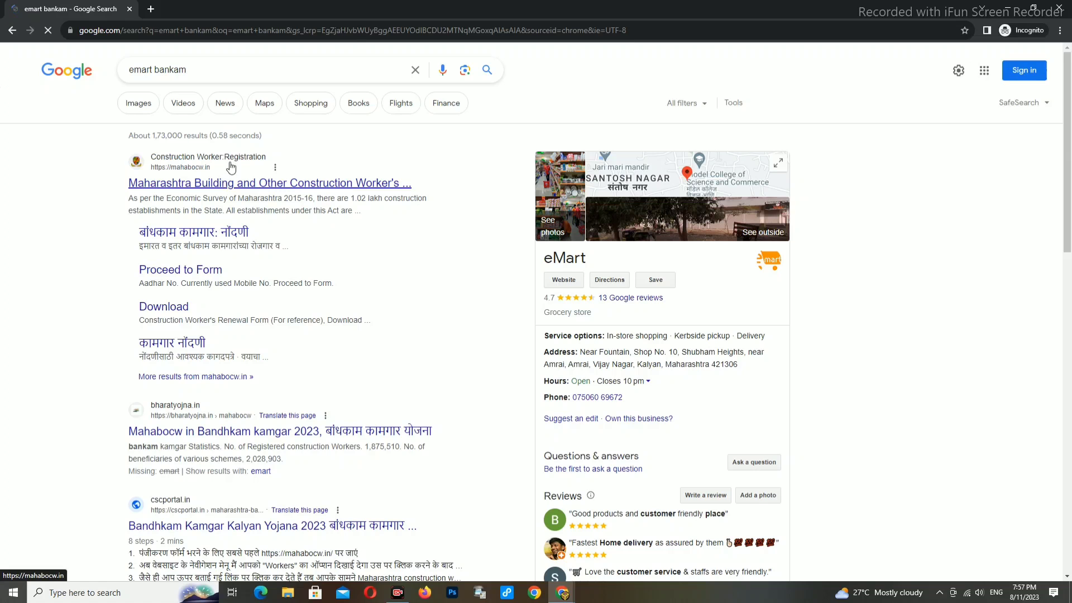
# Go to the mahabocw.in site and open the Construction Worker Online Renewal page
pyautogui.click(225, 184)
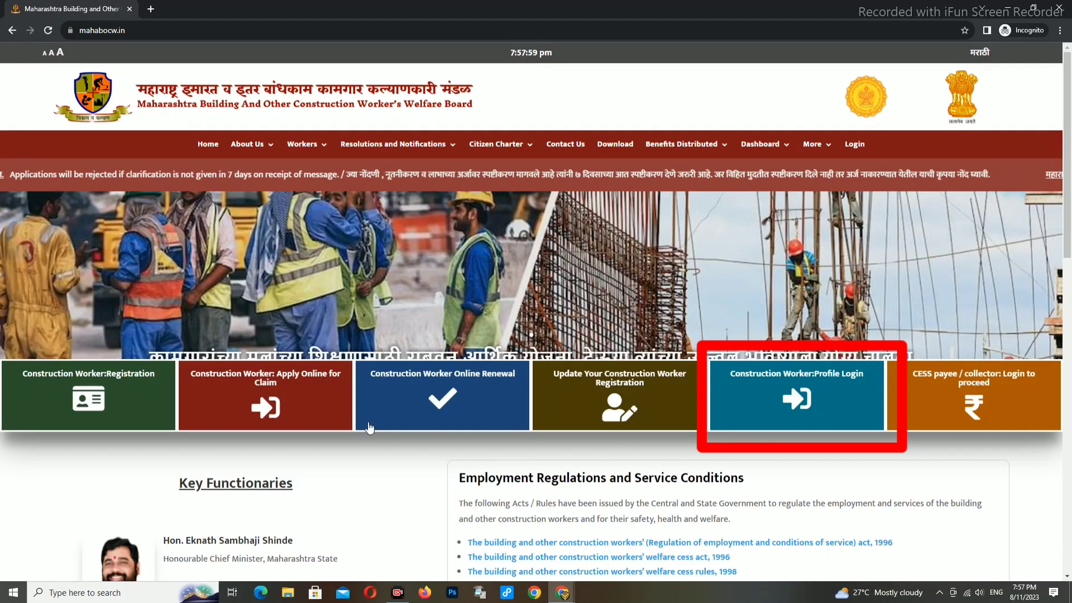
pyautogui.click(447, 400)
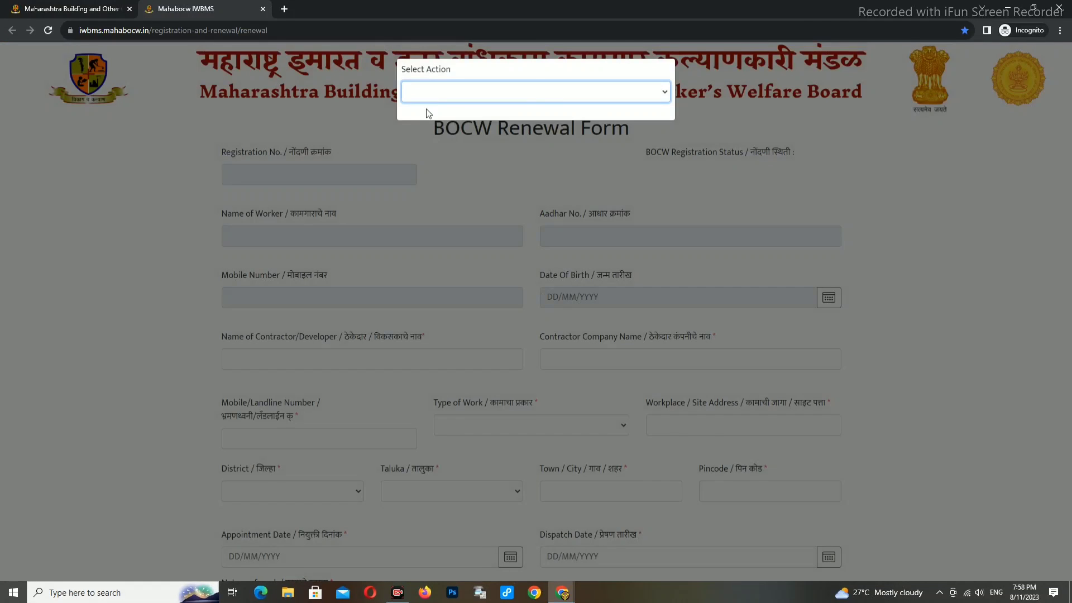
# Choose New Renewal, enter the worker's registration number and proceed to the form
pyautogui.click(429, 91)
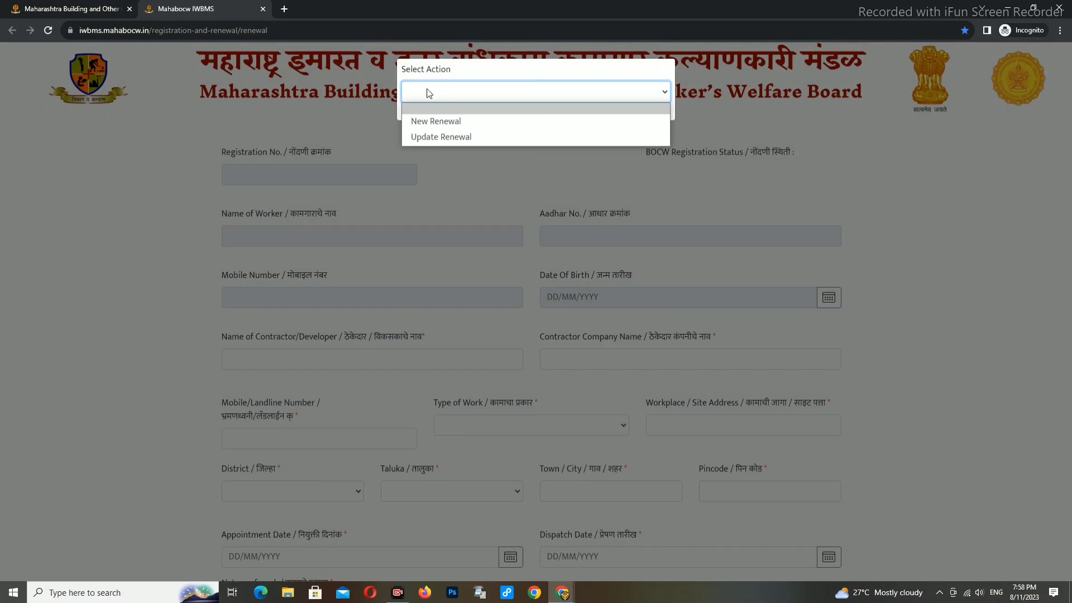
pyautogui.click(442, 123)
pyautogui.click(424, 150)
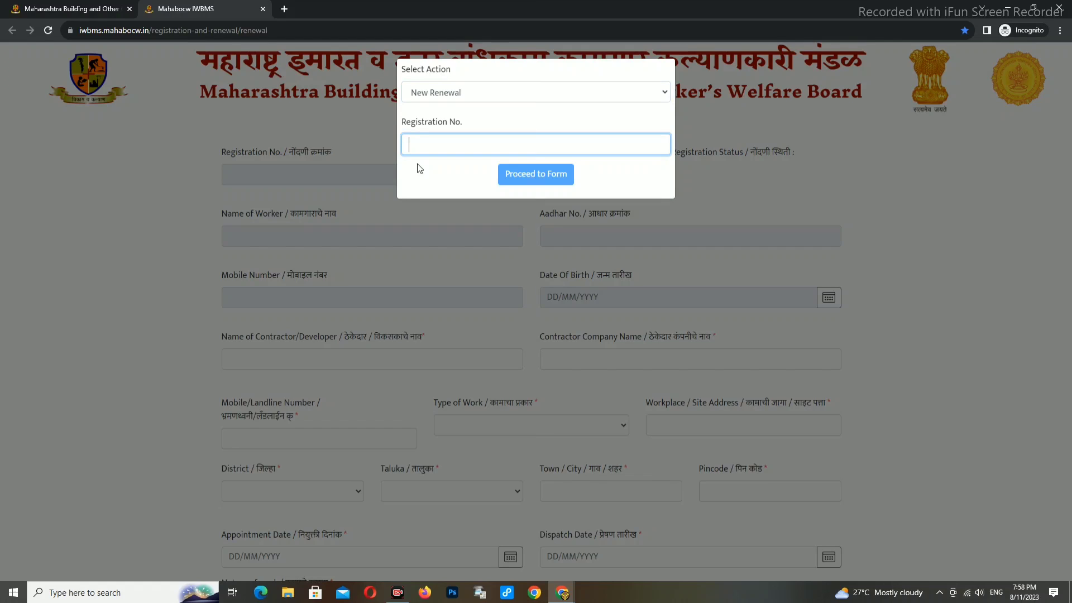
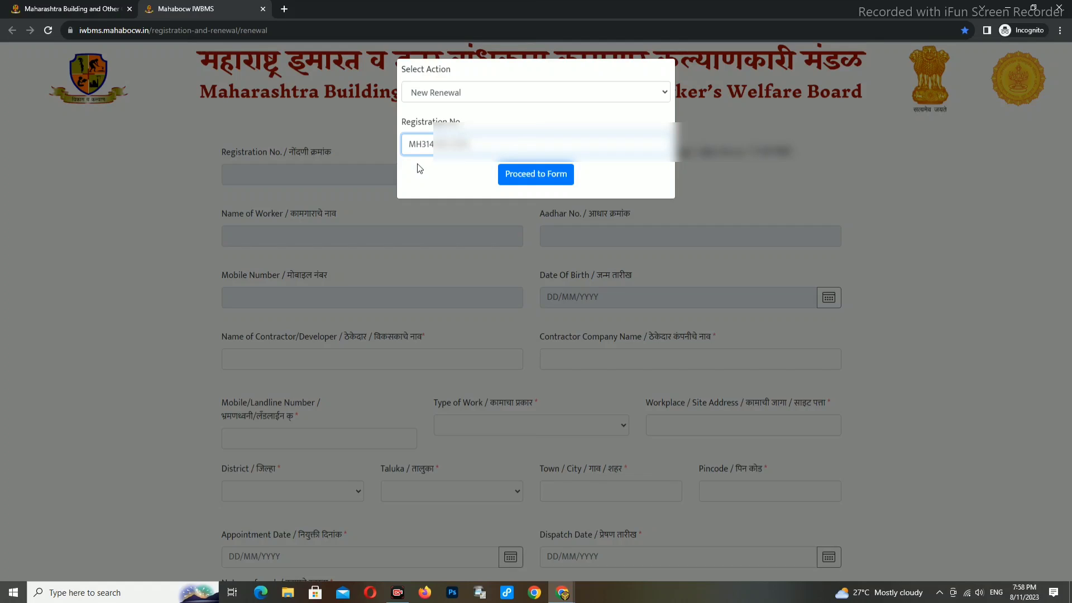
pyautogui.click(516, 173)
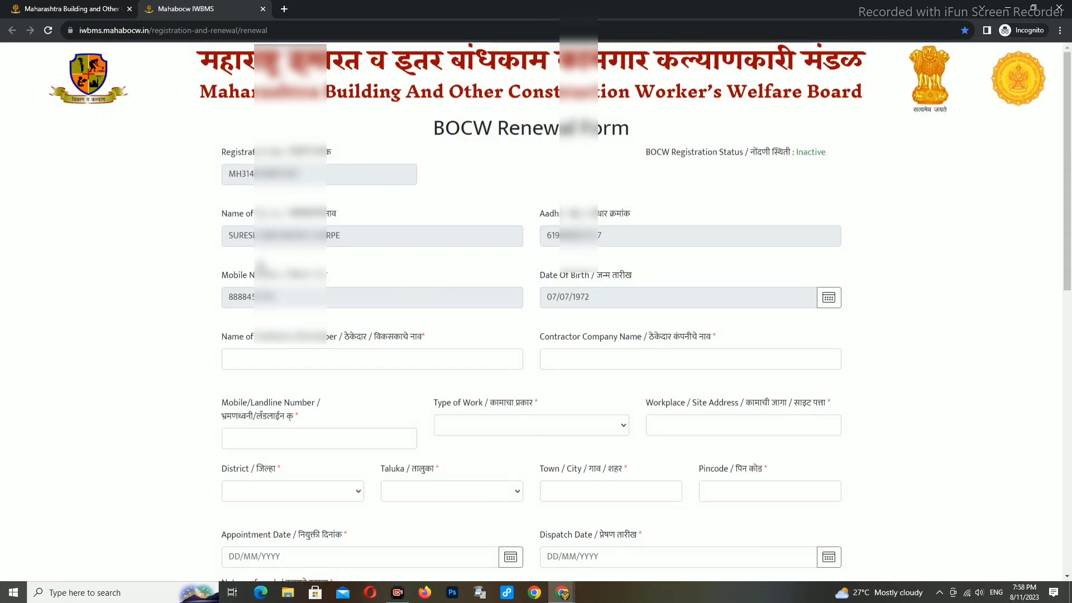
pyautogui.scroll(-1, 363, 287)
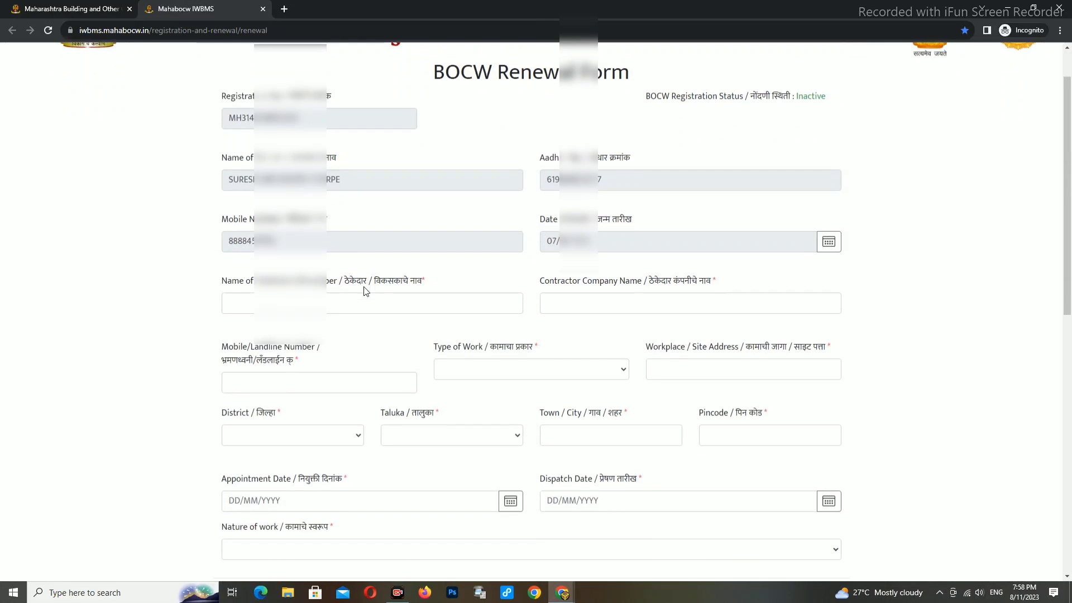
pyautogui.scroll(1, 373, 295)
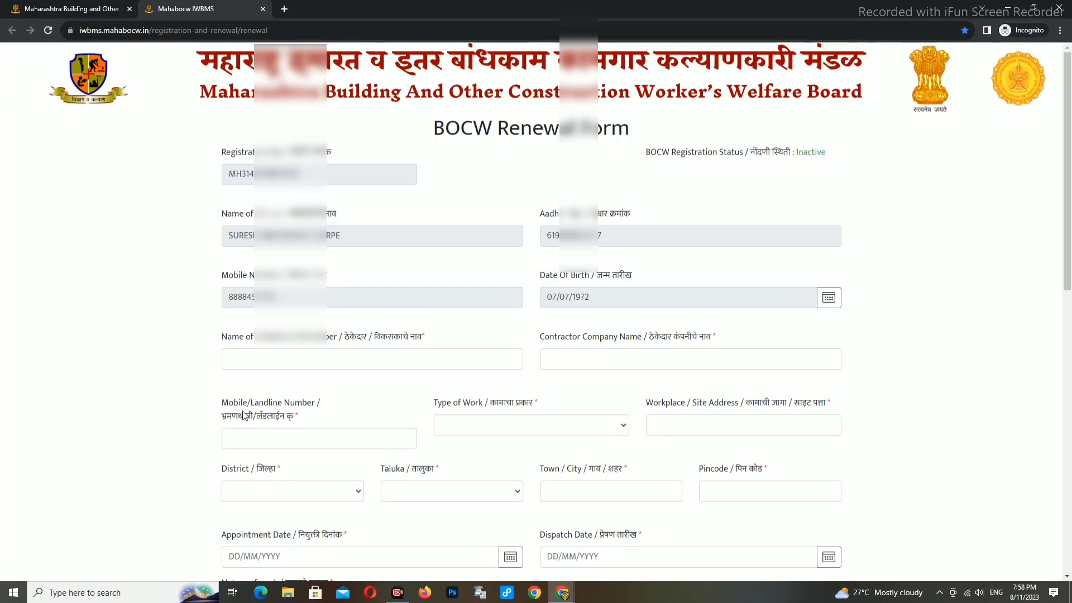
pyautogui.click(276, 364)
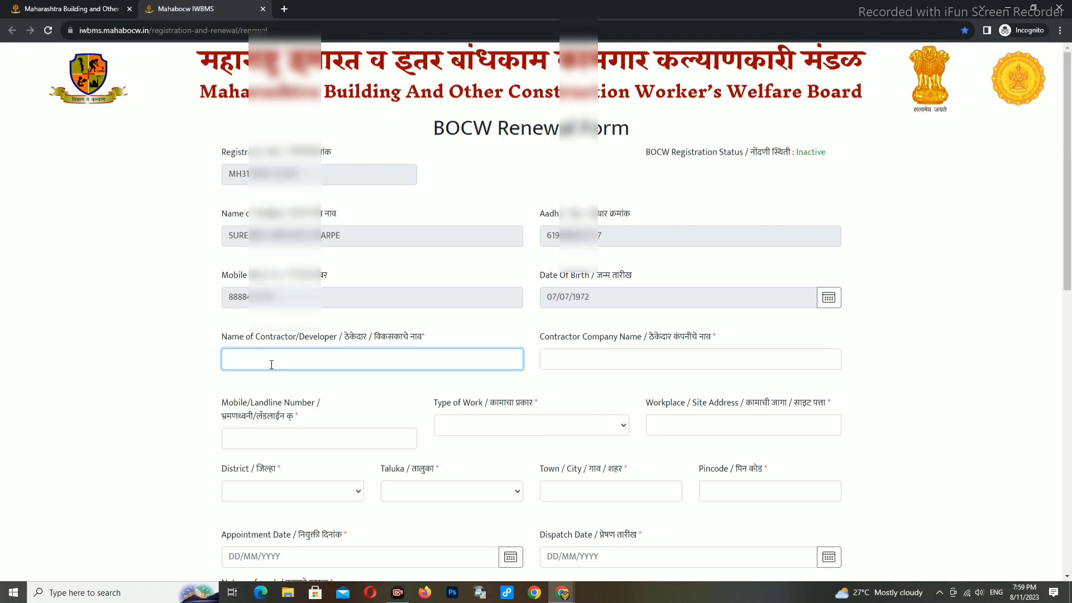
pyautogui.scroll(-10, 335, 379)
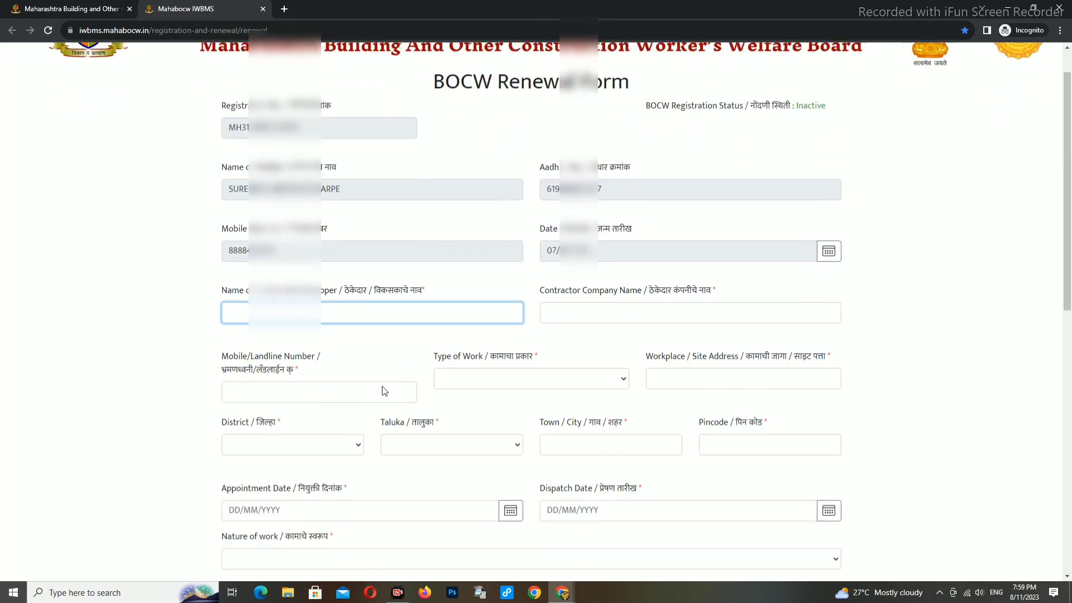
pyautogui.scroll(-1, 401, 390)
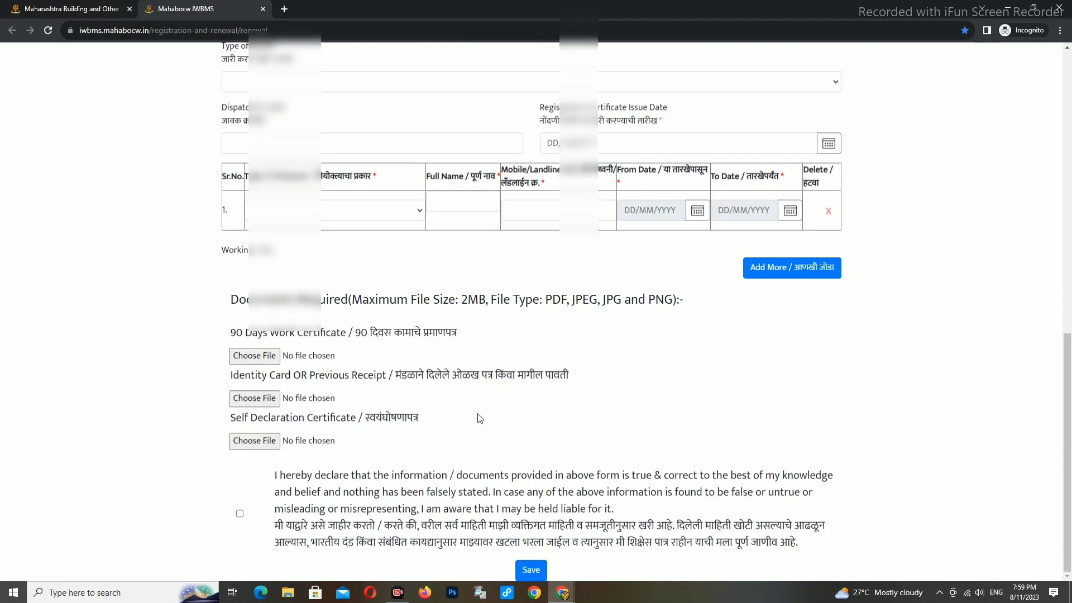
pyautogui.scroll(15, 480, 419)
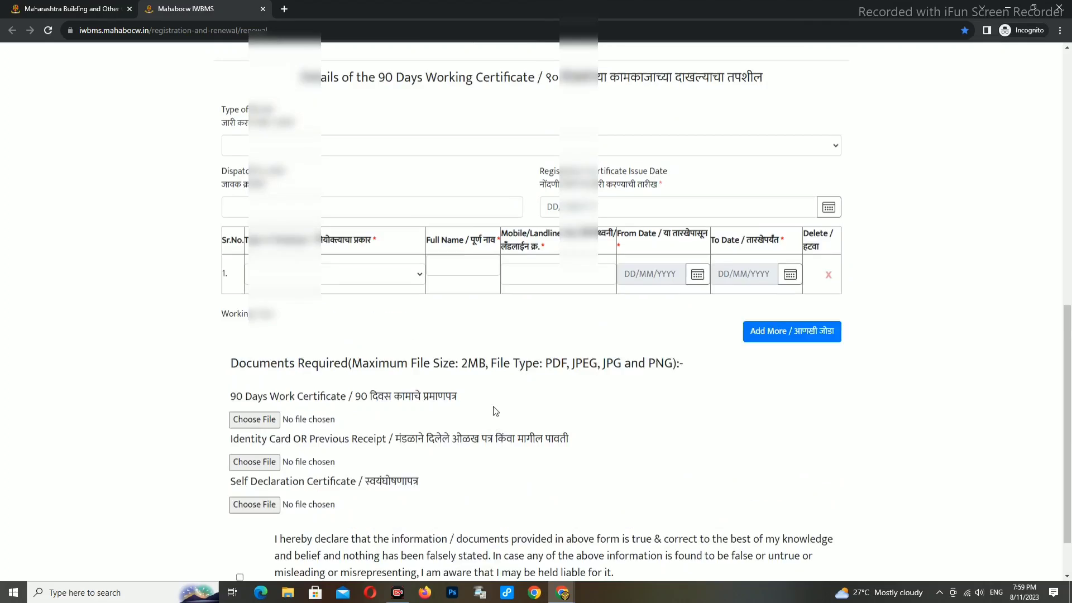
pyautogui.scroll(1, 497, 405)
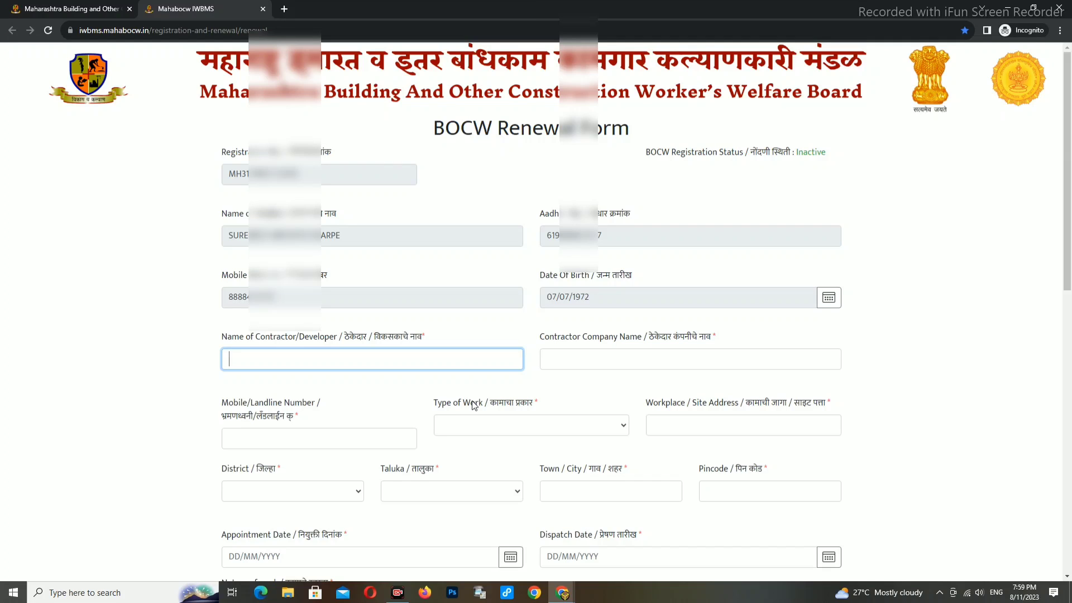
# Enter the contractor name and correct its first word
pyautogui.write('GAMBHIR S')
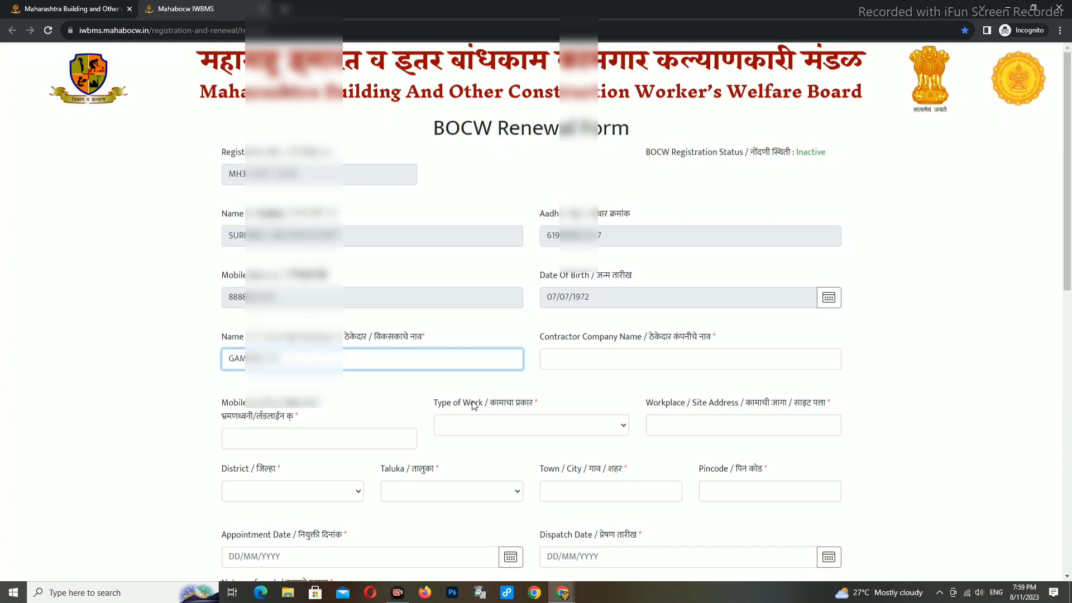
pyautogui.write('INFRA')
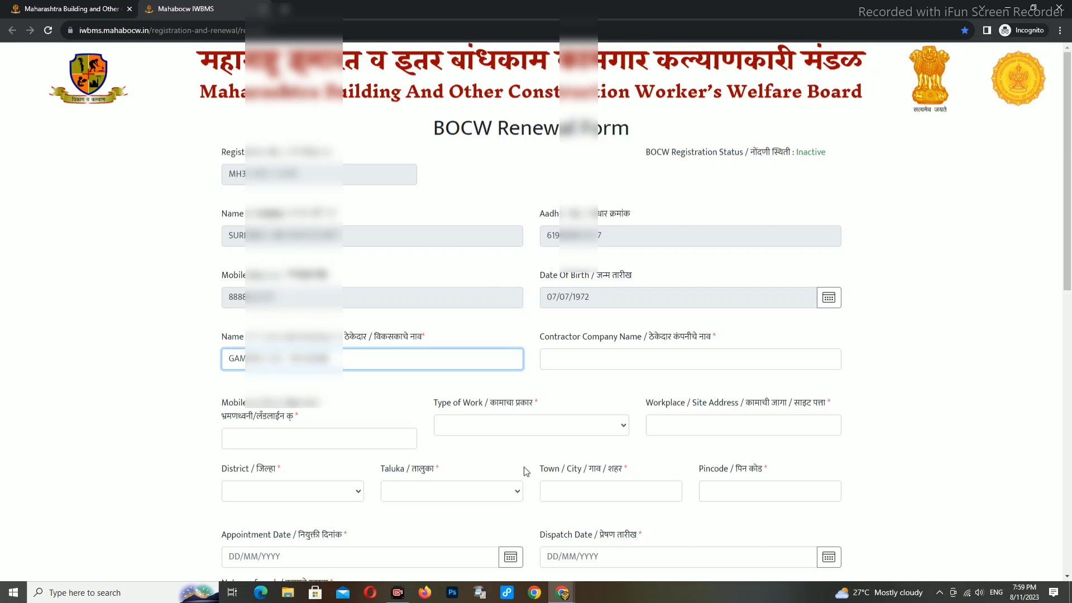
pyautogui.click(438, 405)
pyautogui.click(601, 361)
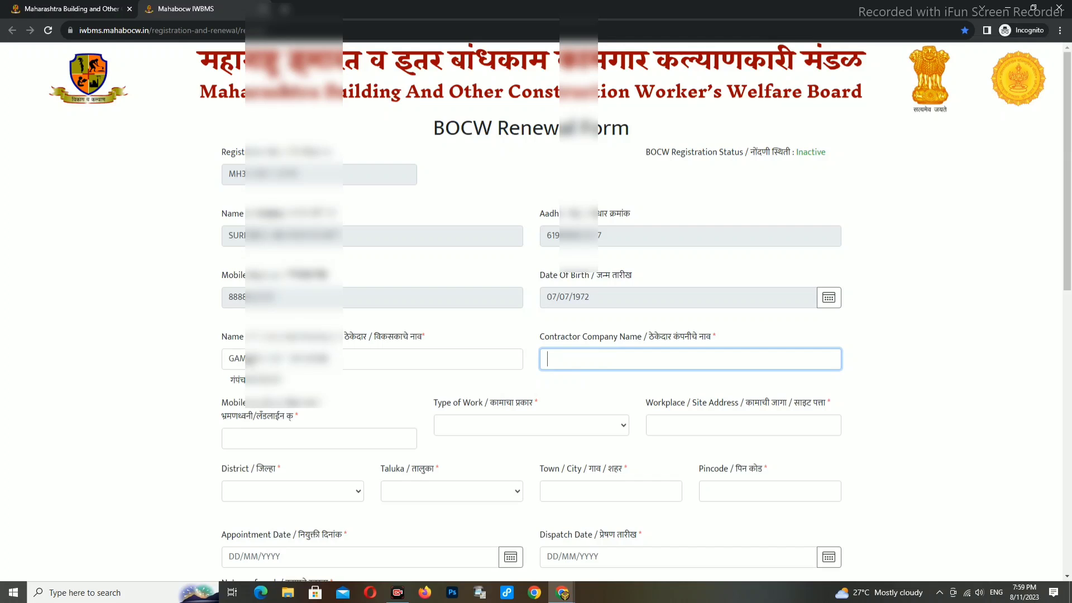
pyautogui.click(289, 358)
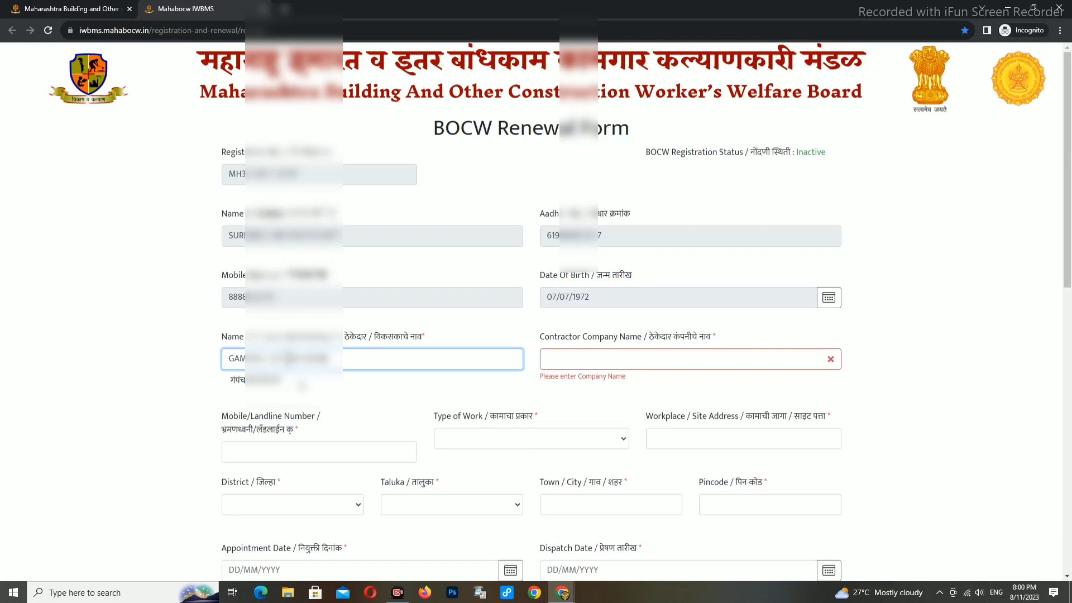
pyautogui.press('BackSpace')
pyautogui.press('BackSpace')
pyautogui.press('BackSpace')
pyautogui.press('BackSpace')
pyautogui.press('BackSpace')
pyautogui.press('BackSpace')
pyautogui.press('BackSpace')
pyautogui.press('BackSpace')
pyautogui.press('BackSpace')
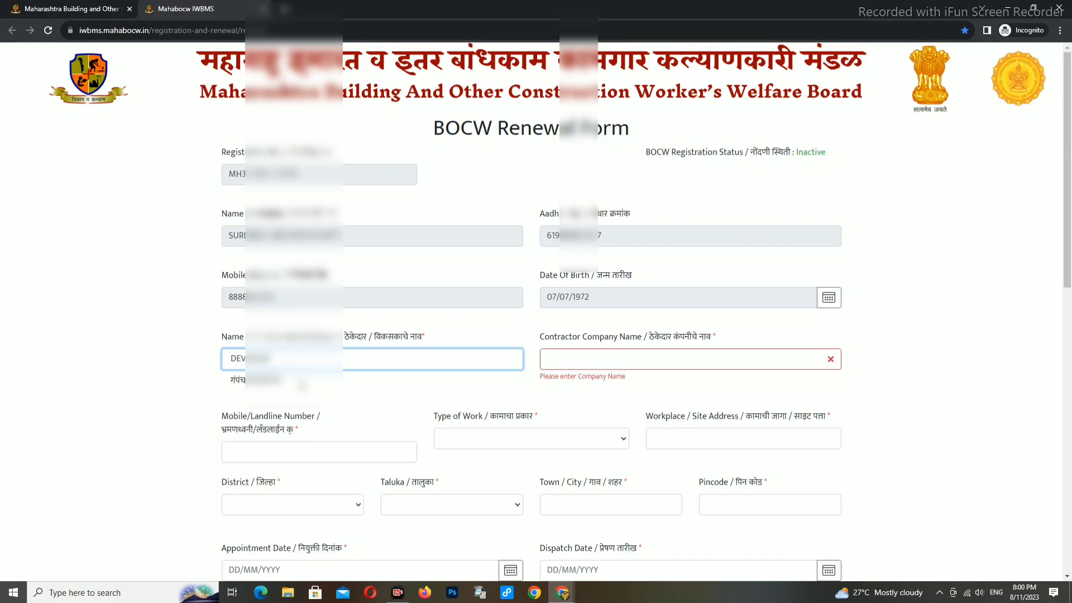
pyautogui.write('GRAM PANCHA')
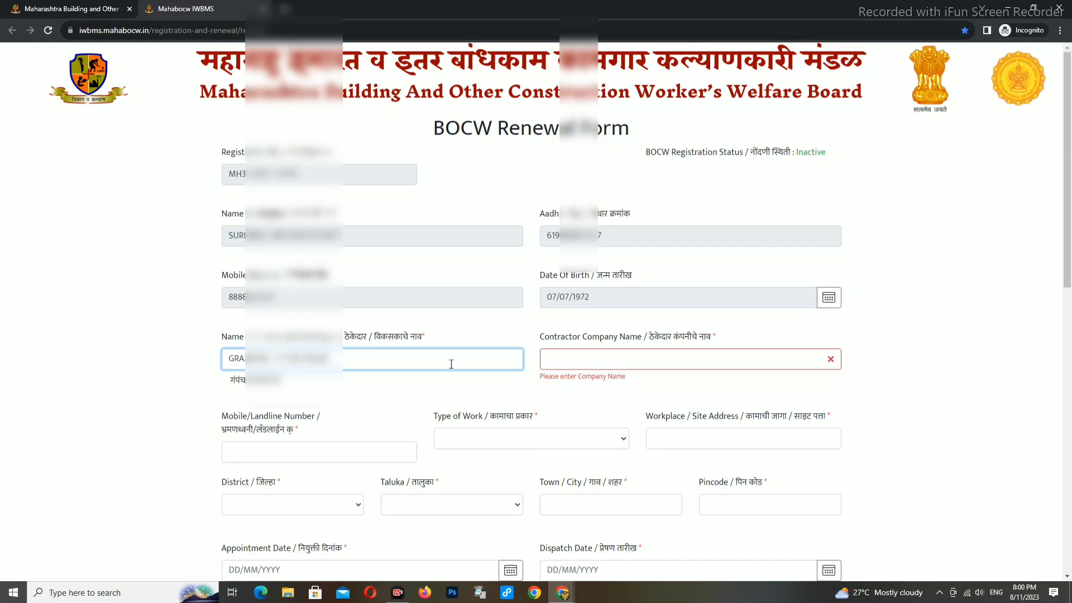
pyautogui.click(593, 374)
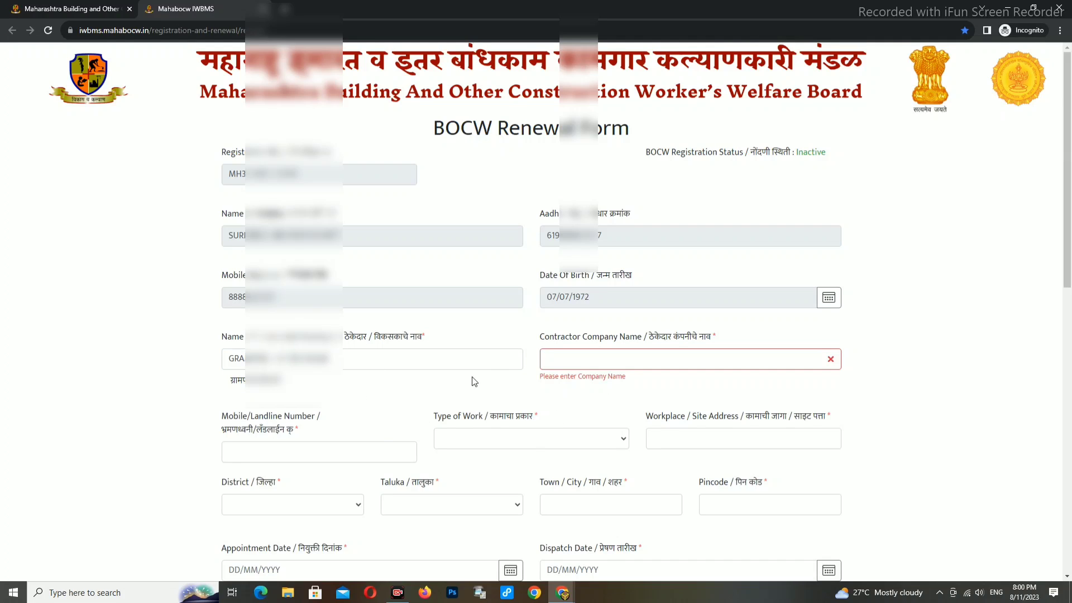
# Copy the contractor name into the Contractor Company Name field
pyautogui.click(556, 364)
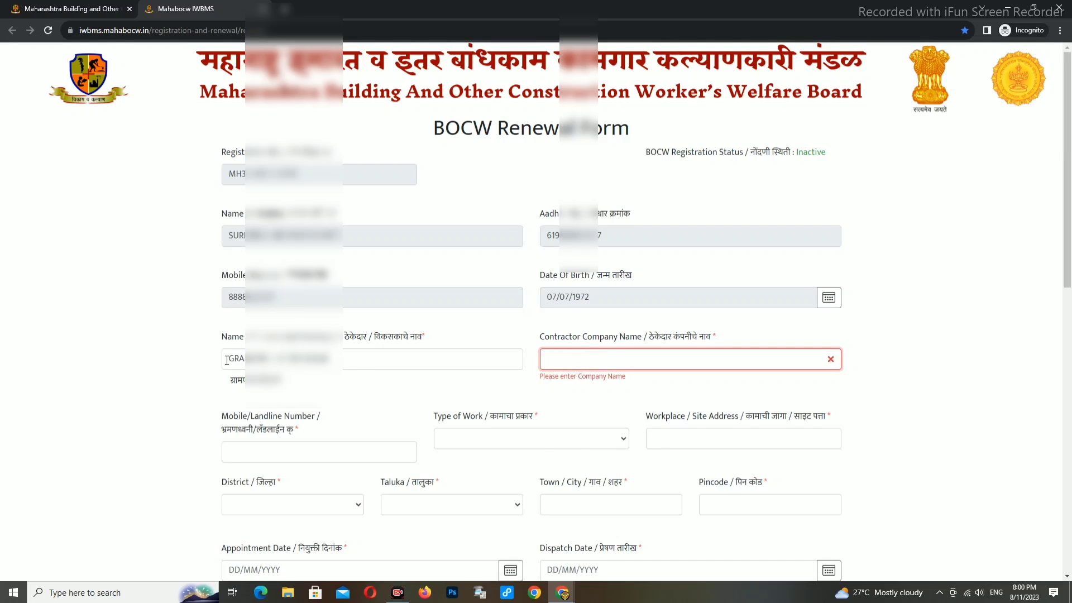
pyautogui.moveTo(226, 360); pyautogui.dragTo(334, 360)
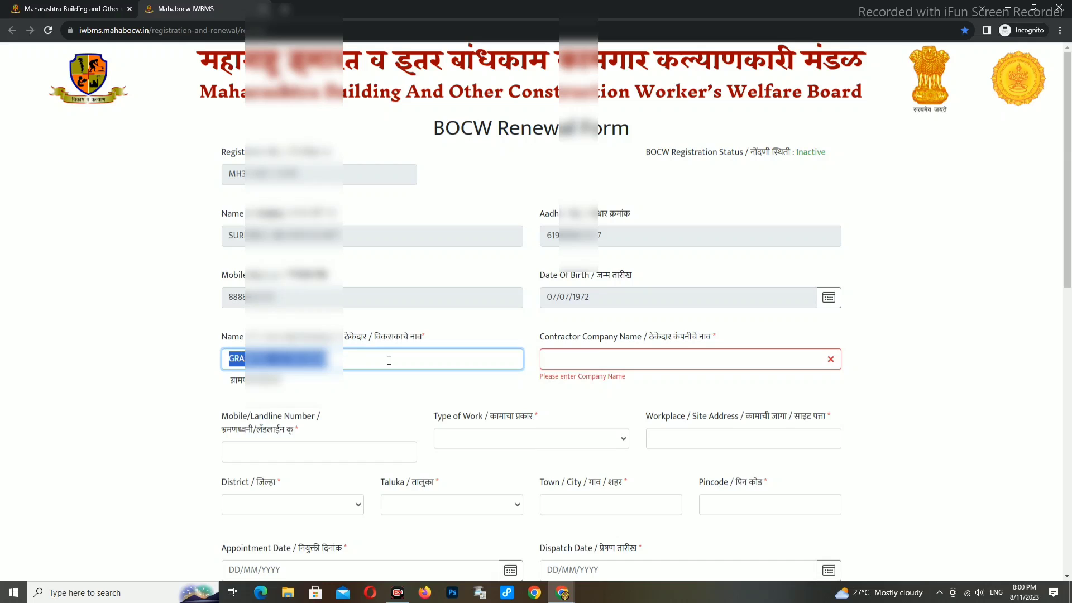
pyautogui.click(595, 355)
pyautogui.hotkey('ctrl', 'v')
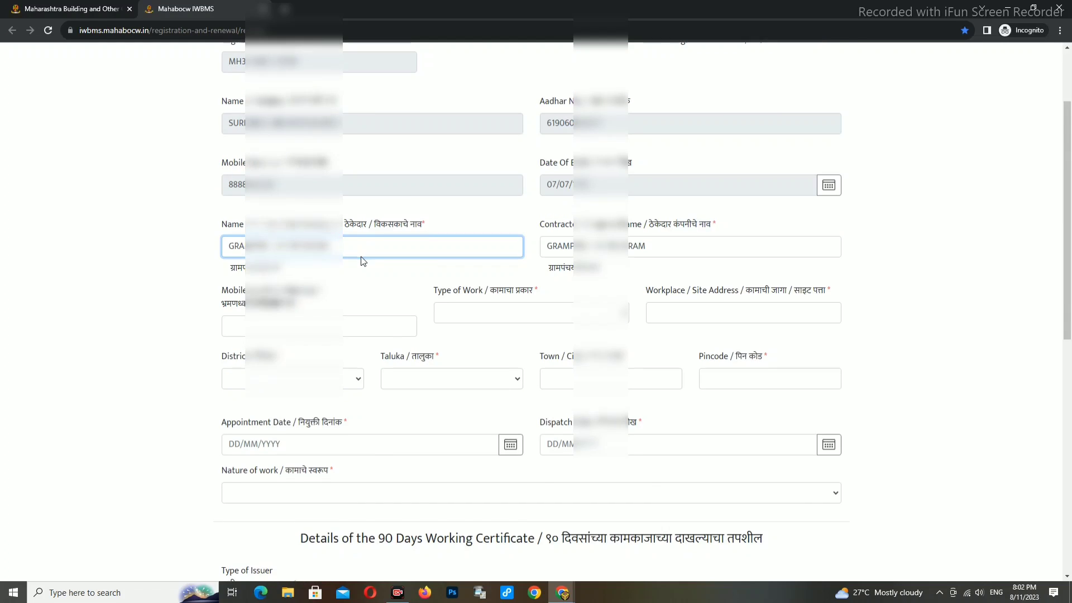
# Select Bridges (पुल) from the Type of Work list
pyautogui.scroll(-1, 364, 261)
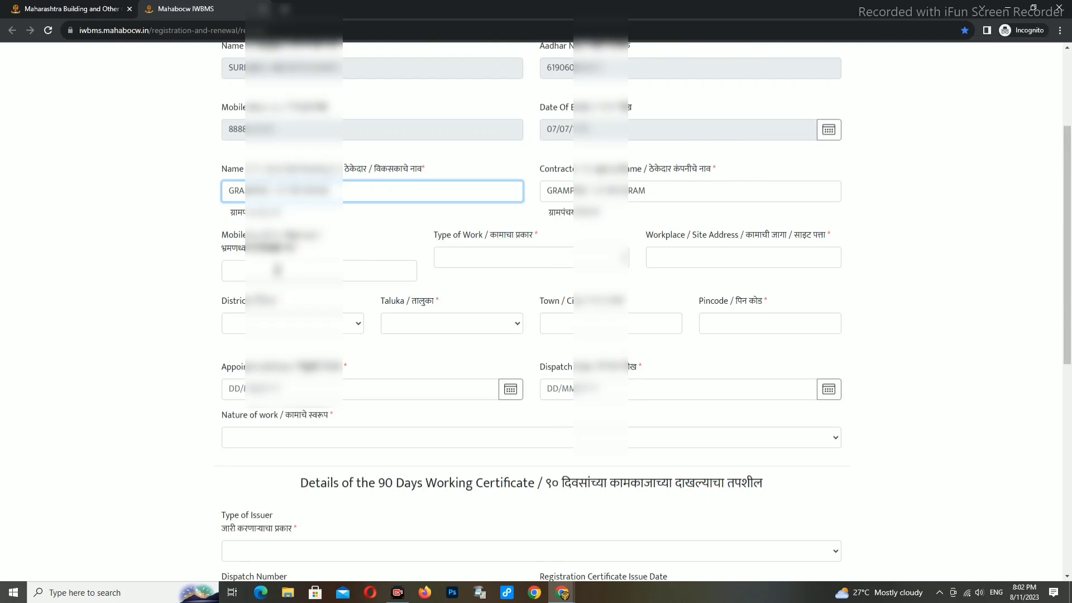
pyautogui.click(565, 257)
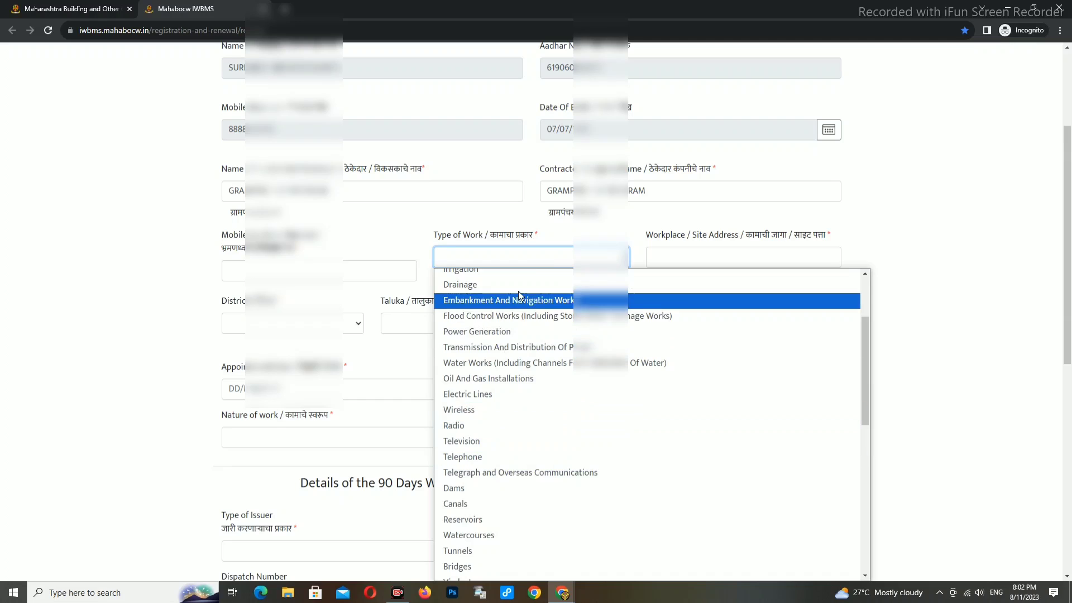
pyautogui.scroll(-1, 505, 444)
pyautogui.scroll(-5, 499, 512)
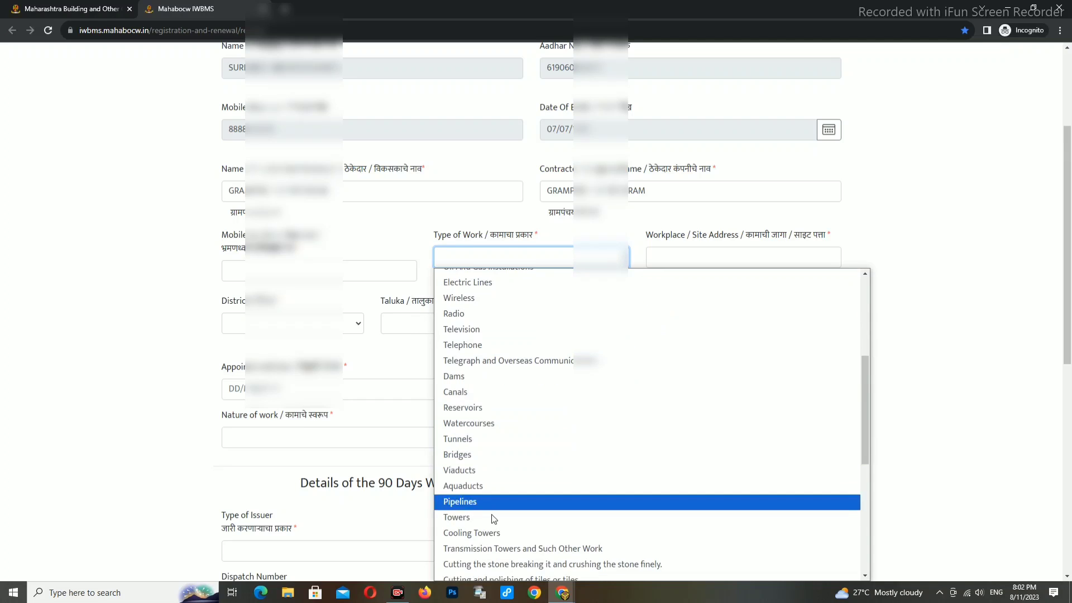
pyautogui.scroll(-2, 498, 511)
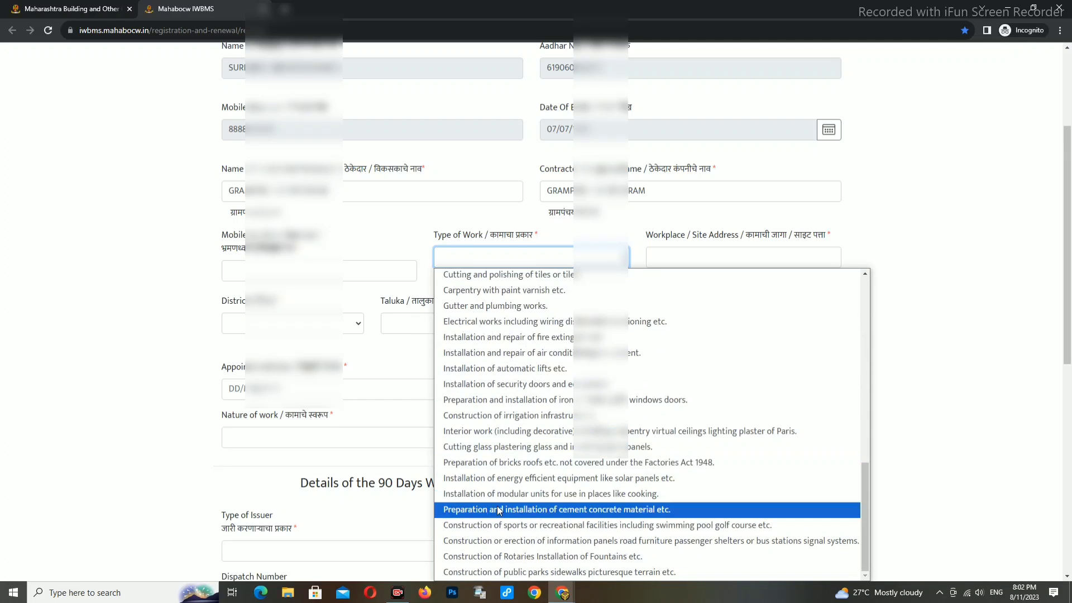
pyautogui.scroll(7, 501, 500)
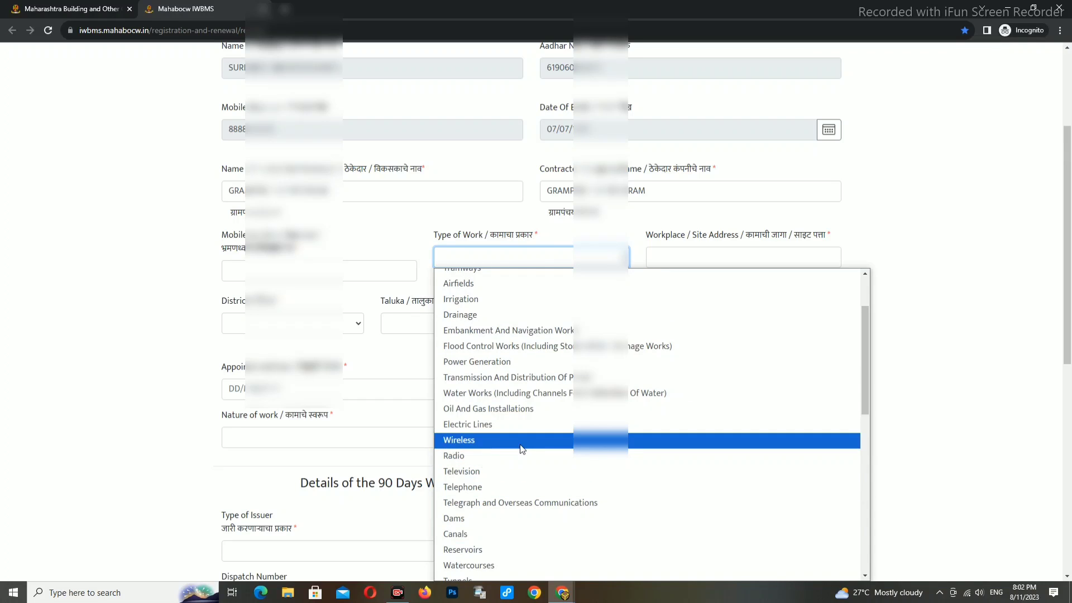
pyautogui.press('b')
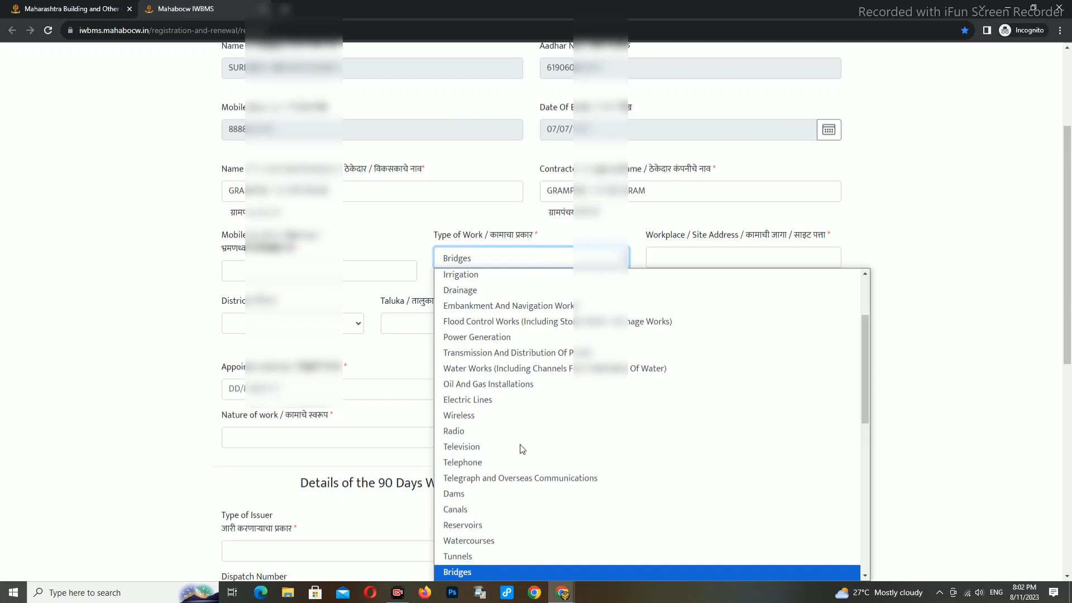
pyautogui.click(673, 249)
pyautogui.click(680, 255)
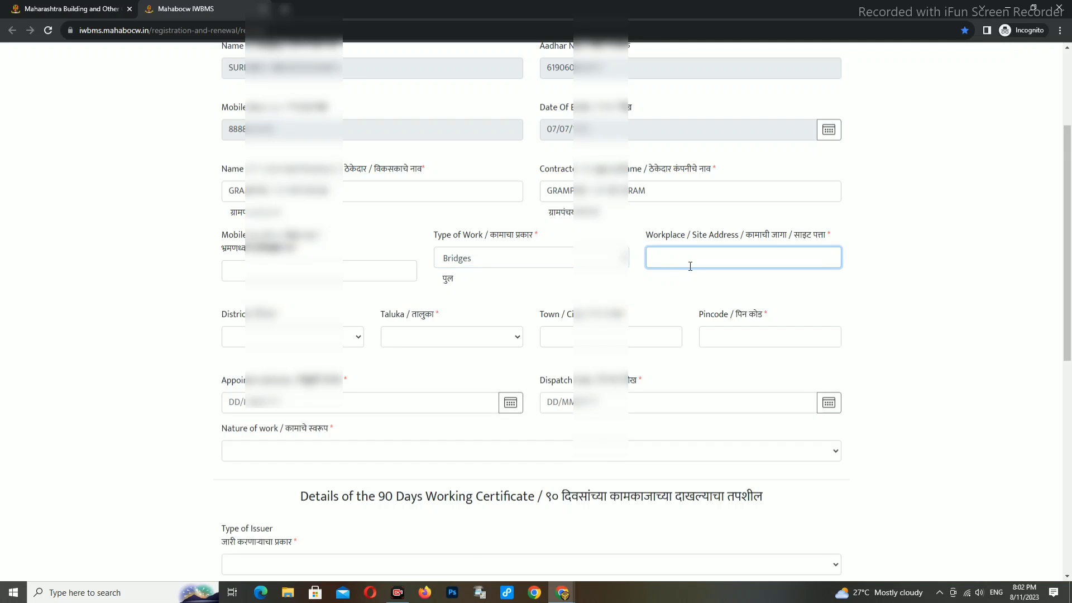
# Set Nature of work to All type of Helpers
pyautogui.click(319, 338)
pyautogui.click(480, 372)
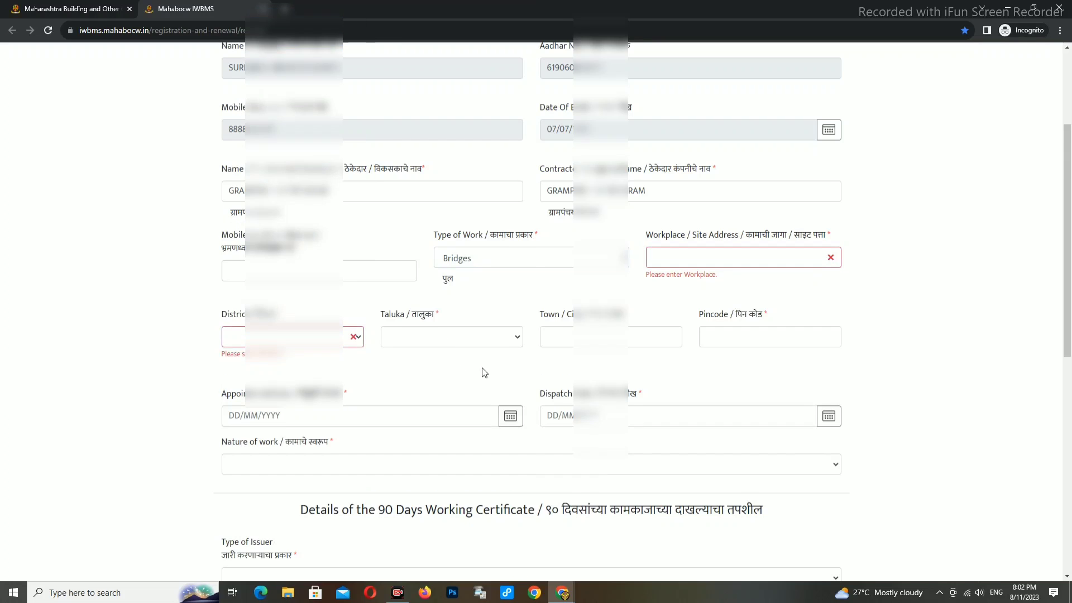
pyautogui.scroll(-2, 484, 373)
pyautogui.click(315, 352)
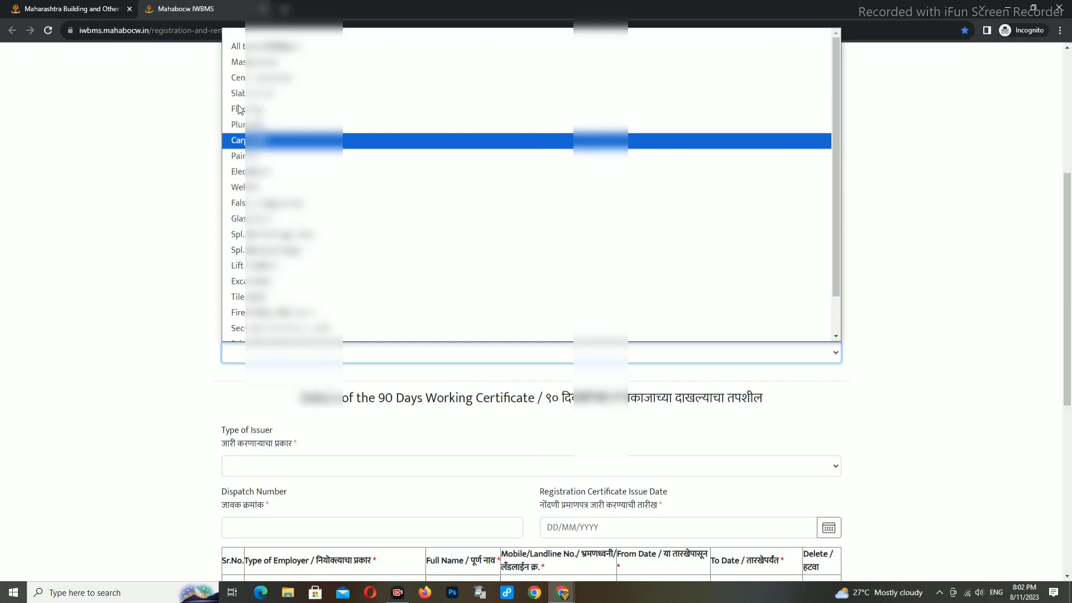
pyautogui.click(238, 46)
# Pick a Type of Employer for row 1 of the 90 Days Working Certificate table
pyautogui.scroll(-1, 321, 416)
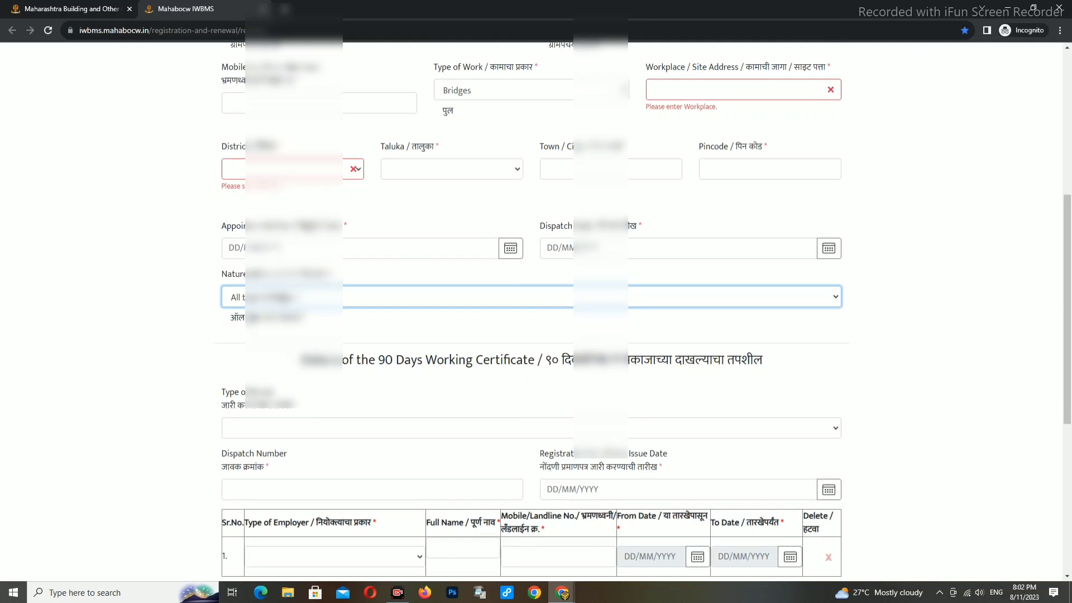
pyautogui.scroll(-2, 362, 344)
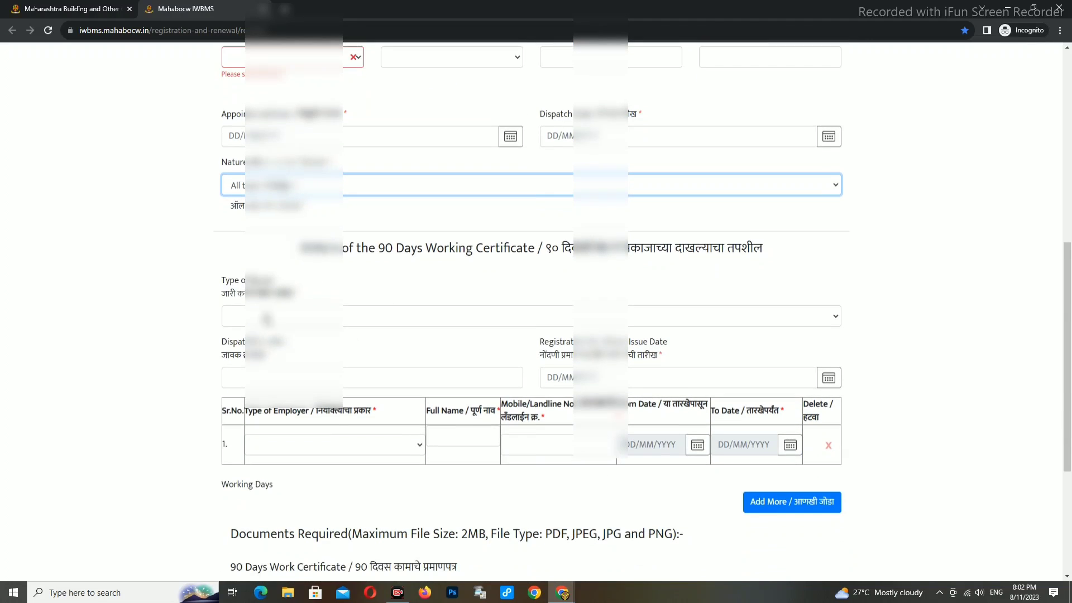
pyautogui.scroll(-1, 313, 370)
pyautogui.click(342, 390)
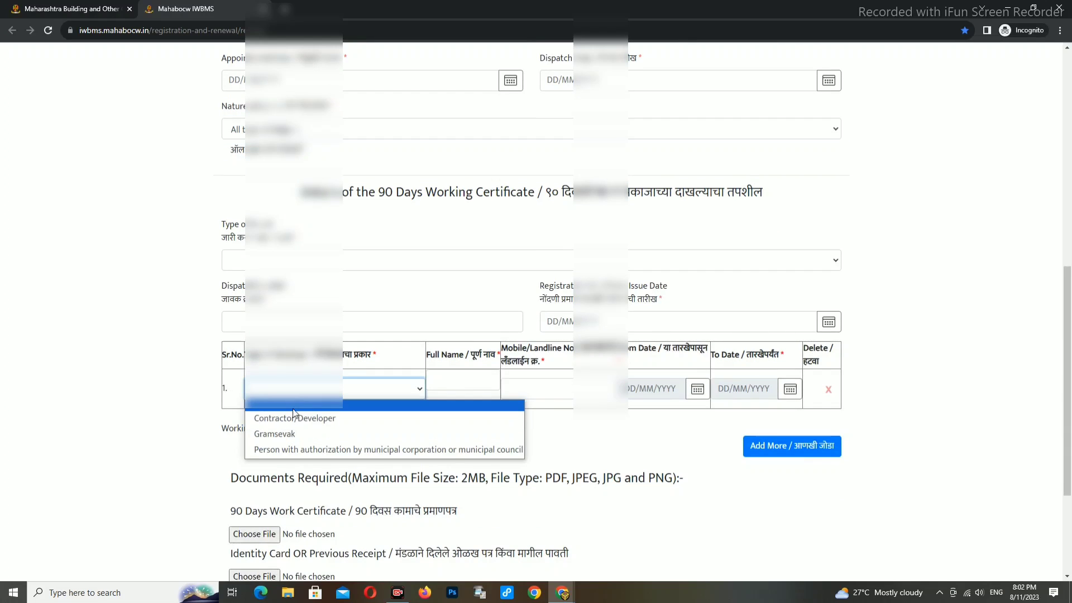
pyautogui.click(286, 438)
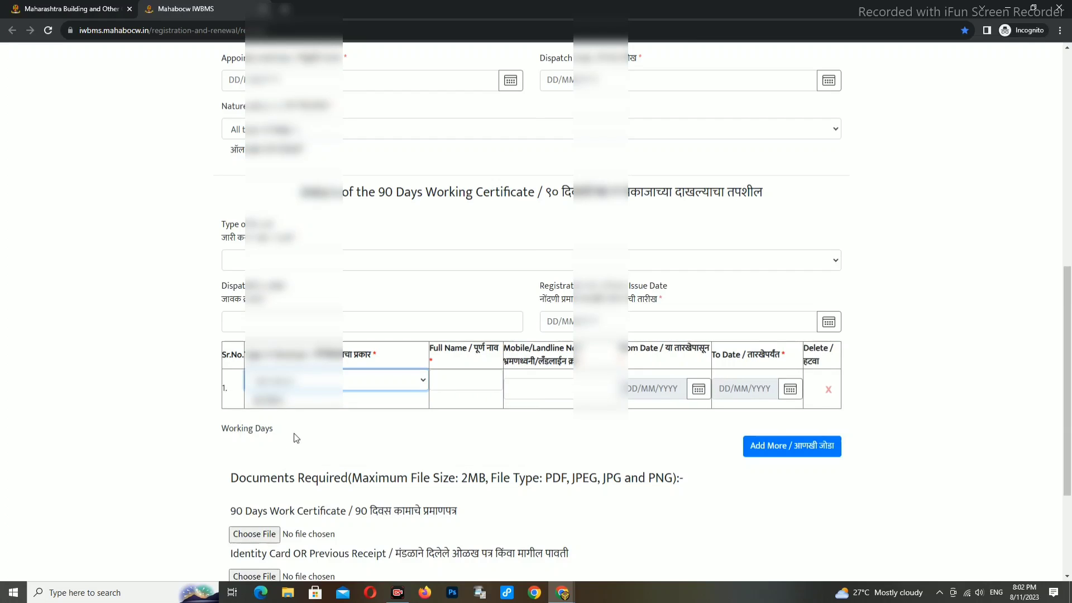
pyautogui.click(344, 386)
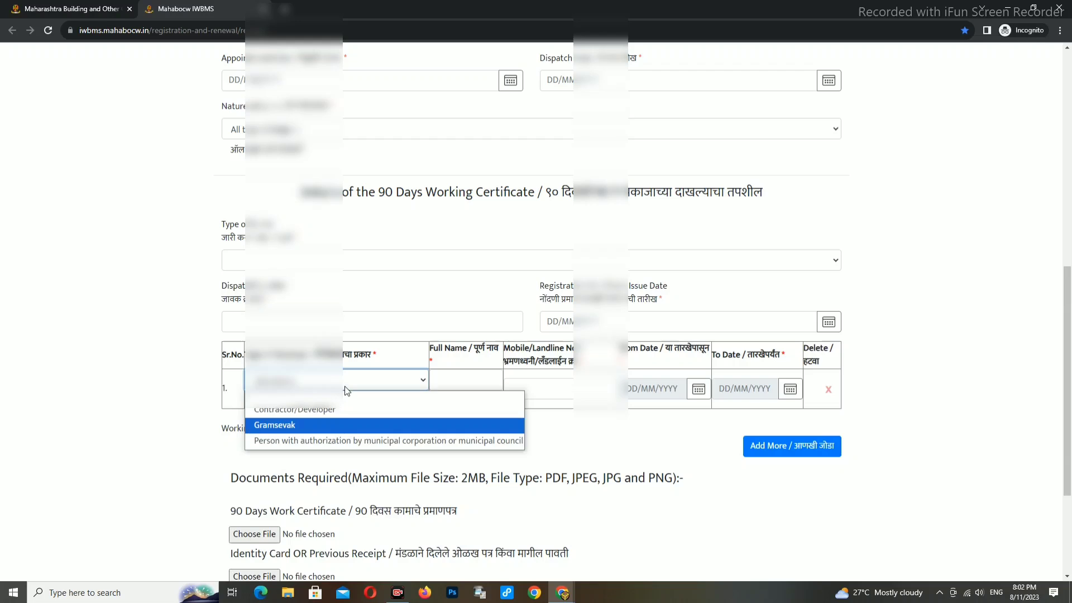
pyautogui.click(291, 414)
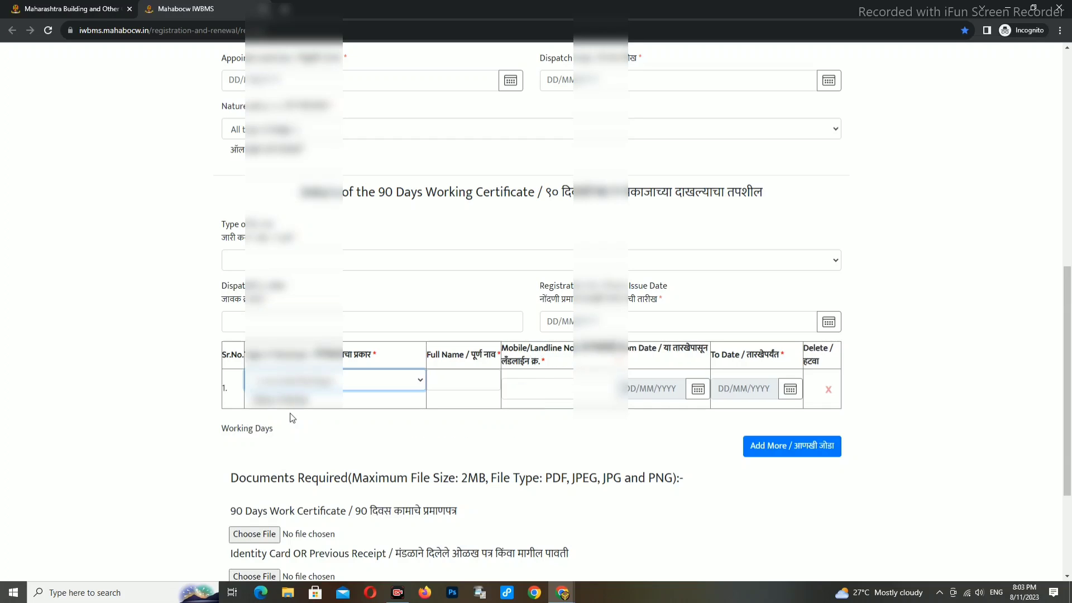
pyautogui.click(447, 381)
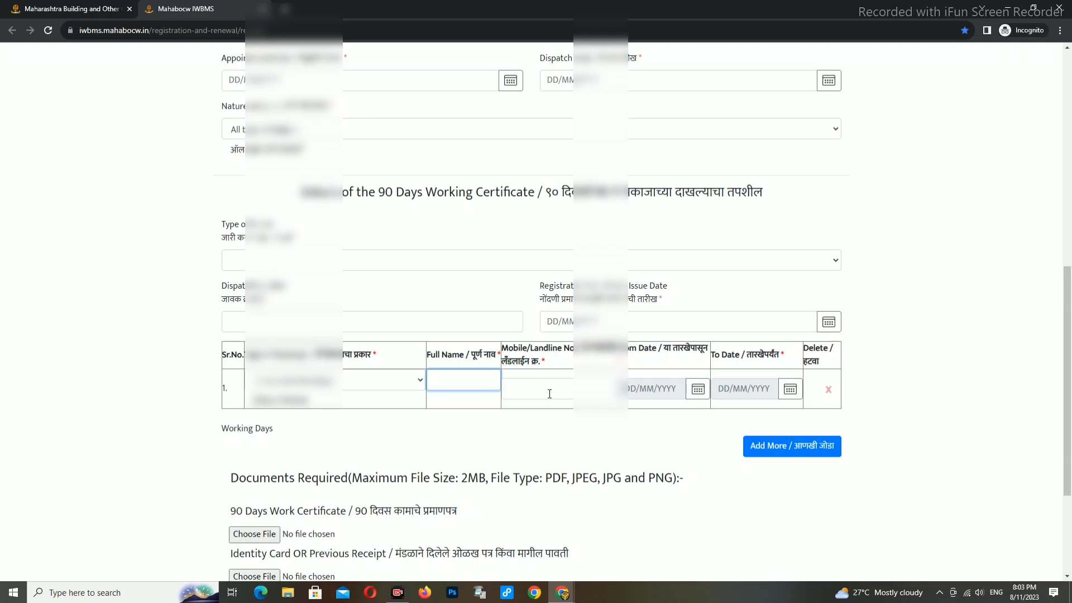
pyautogui.scroll(-1, 474, 424)
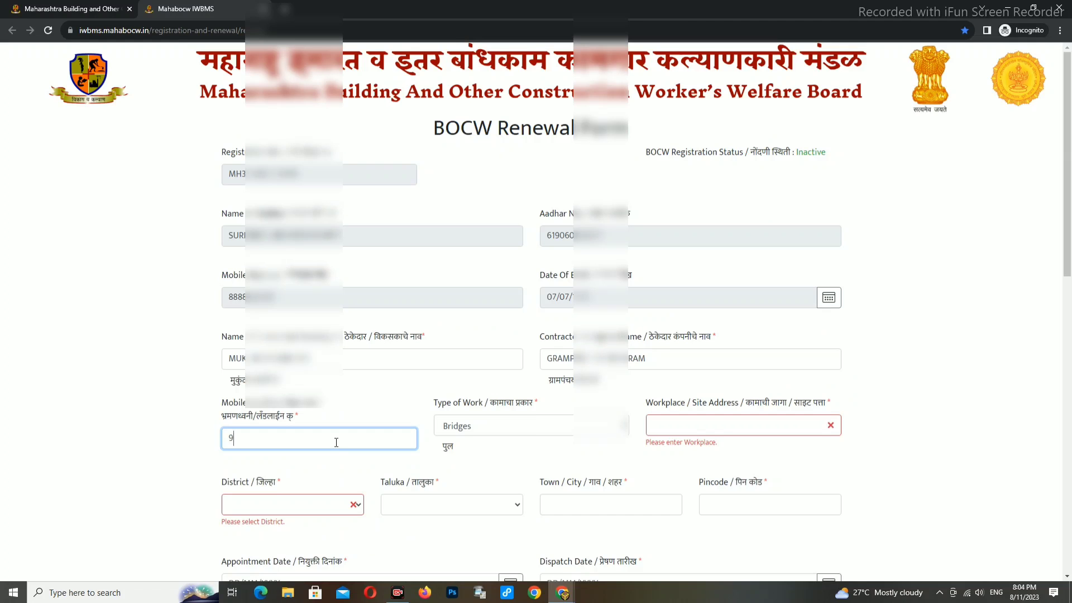
# Enter the contractor's mobile number and change Type of Work to Buildings (इमारती)
pyautogui.write('0')
pyautogui.write('49**')
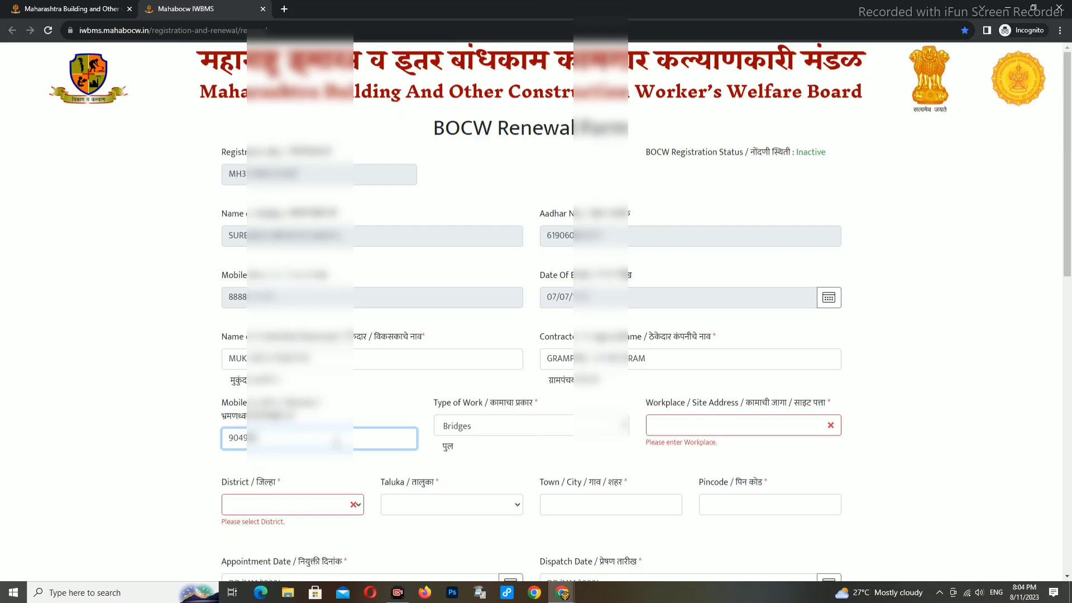
pyautogui.write('****')
pyautogui.click(489, 427)
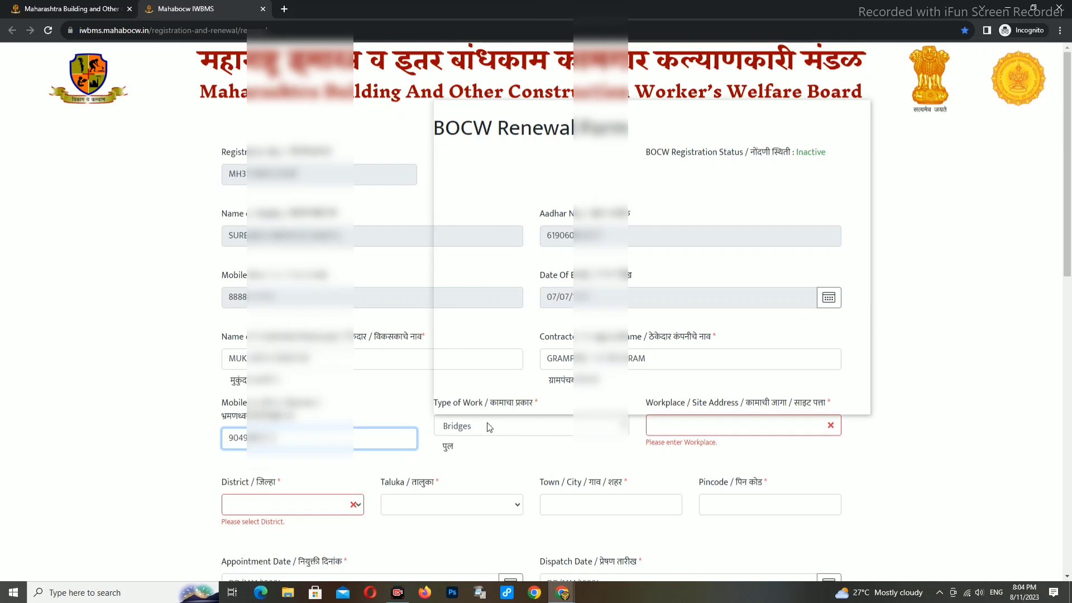
pyautogui.scroll(2, 491, 262)
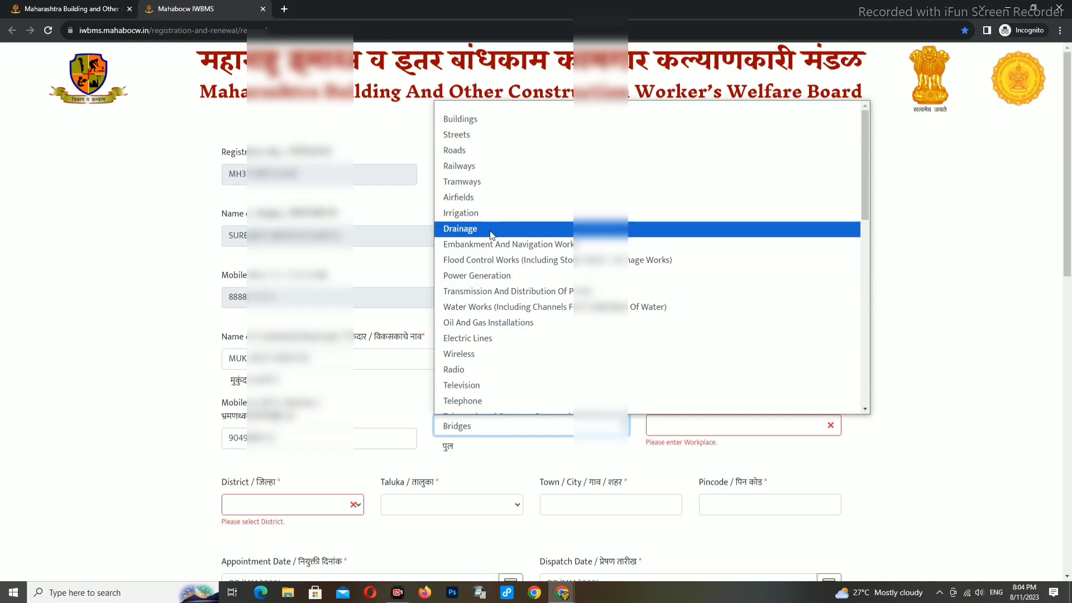
pyautogui.click(484, 120)
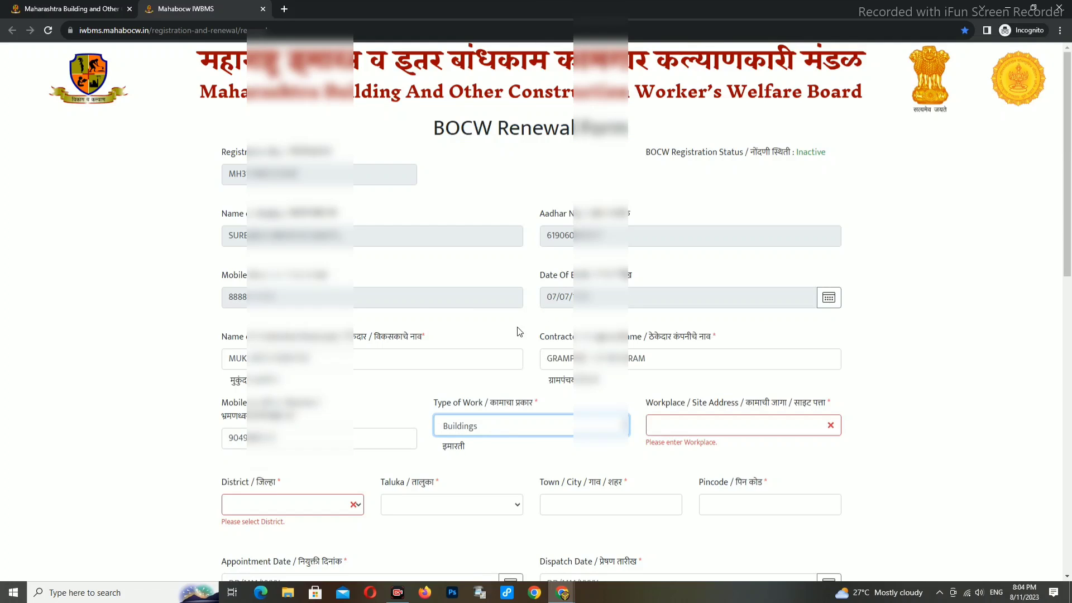
# Fill workplace and town DEVGRAM, district Nagpur, taluka Narkhed, pincode 441301
pyautogui.click(670, 426)
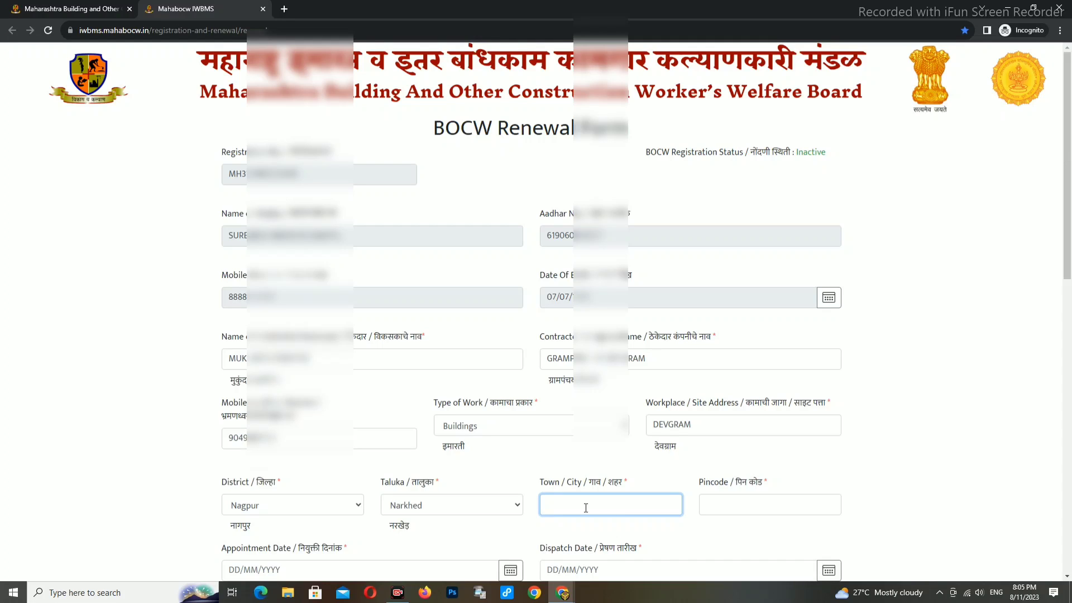
pyautogui.write('DEVTHUGAON')
pyautogui.click(618, 529)
pyautogui.click(732, 505)
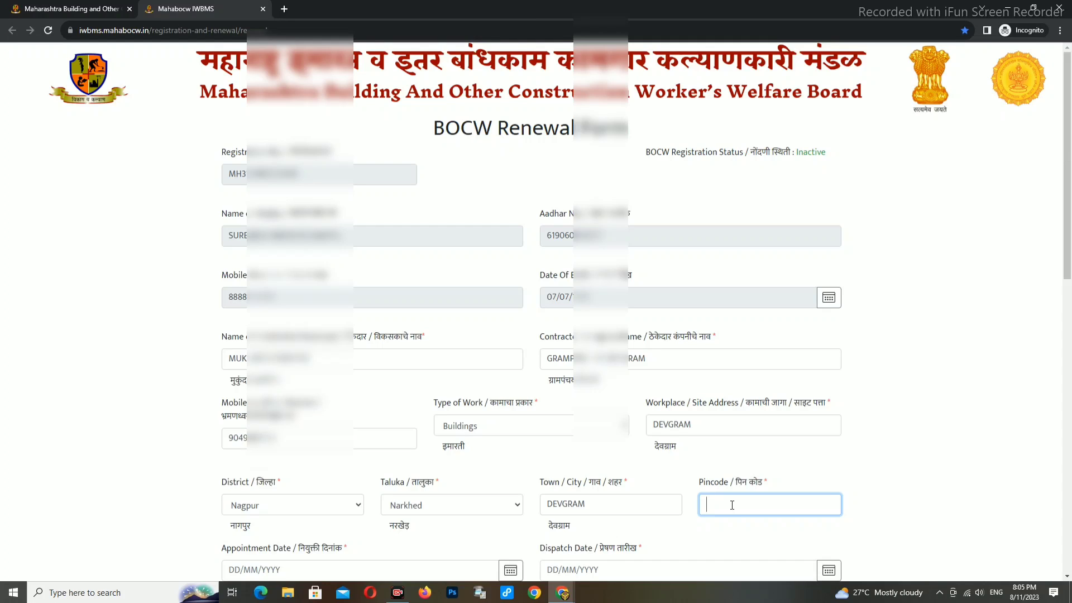
pyautogui.write('441301')
pyautogui.write('1')
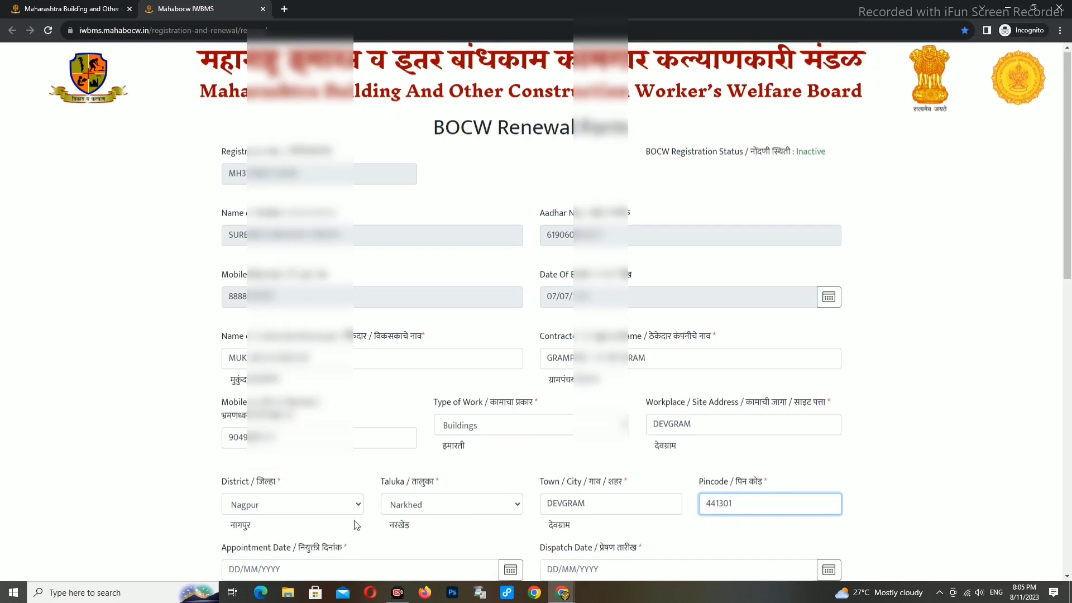
pyautogui.scroll(-1, 347, 502)
pyautogui.click(507, 516)
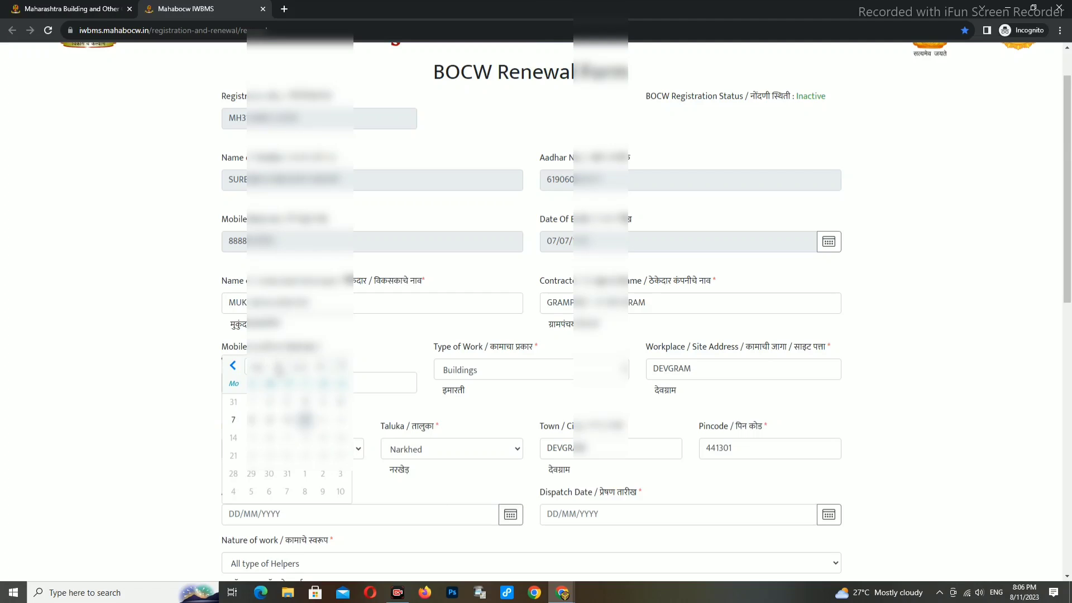
# Set the Appointment Date to 01/01/2023
pyautogui.click(264, 366)
pyautogui.click(267, 382)
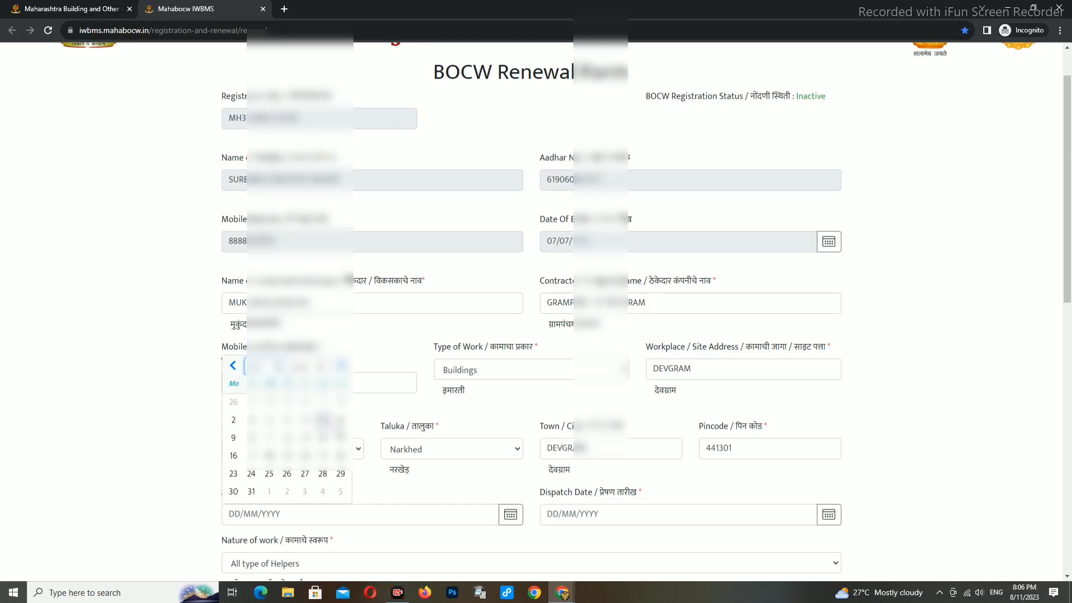
pyautogui.click(340, 403)
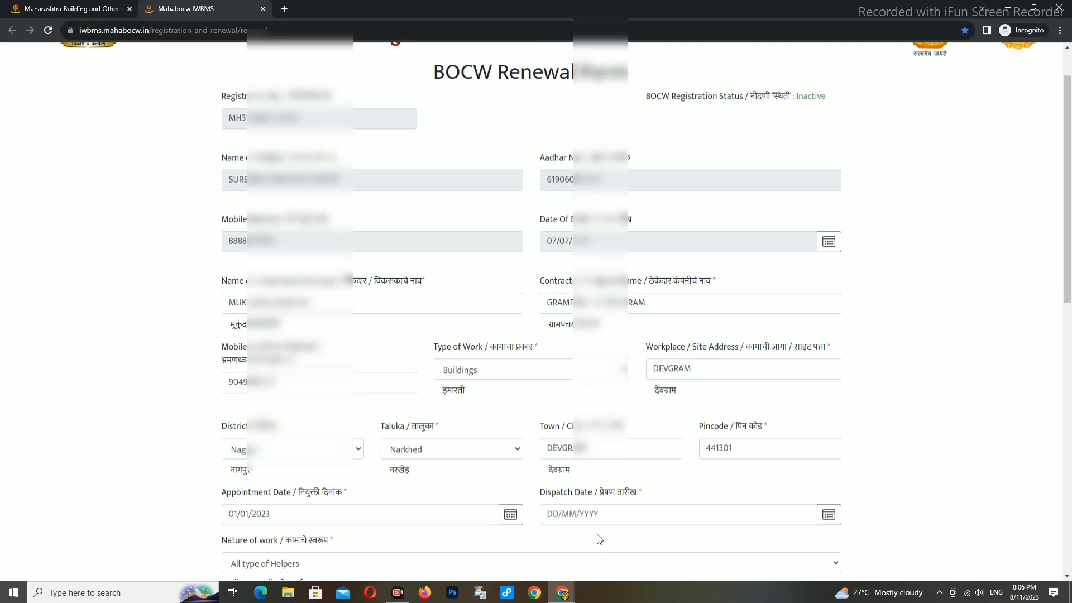
# Set the Dispatch Date to 30/05/2023
pyautogui.click(831, 523)
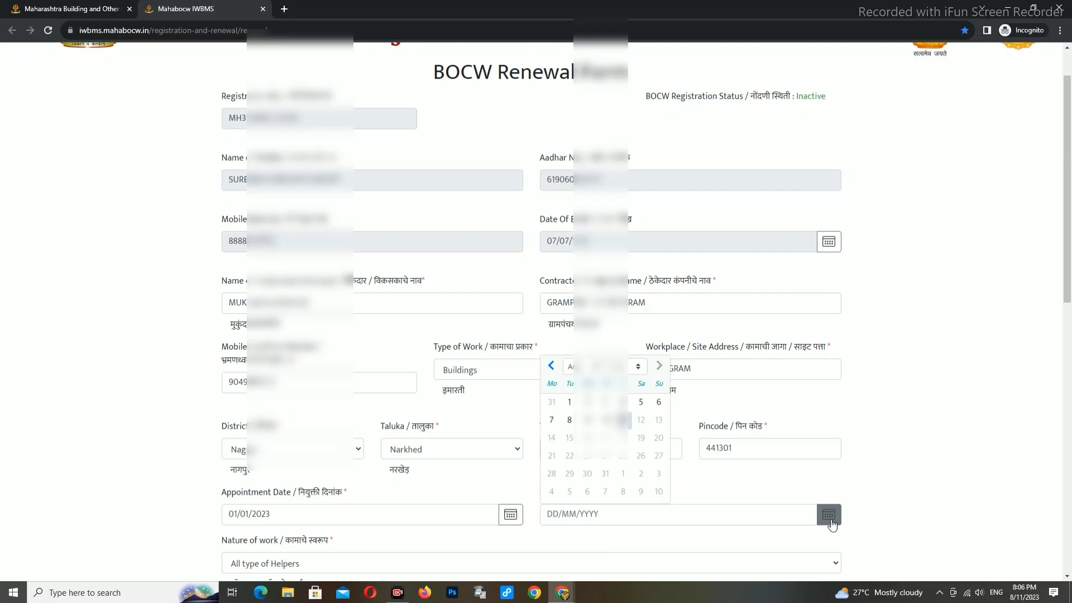
pyautogui.click(597, 367)
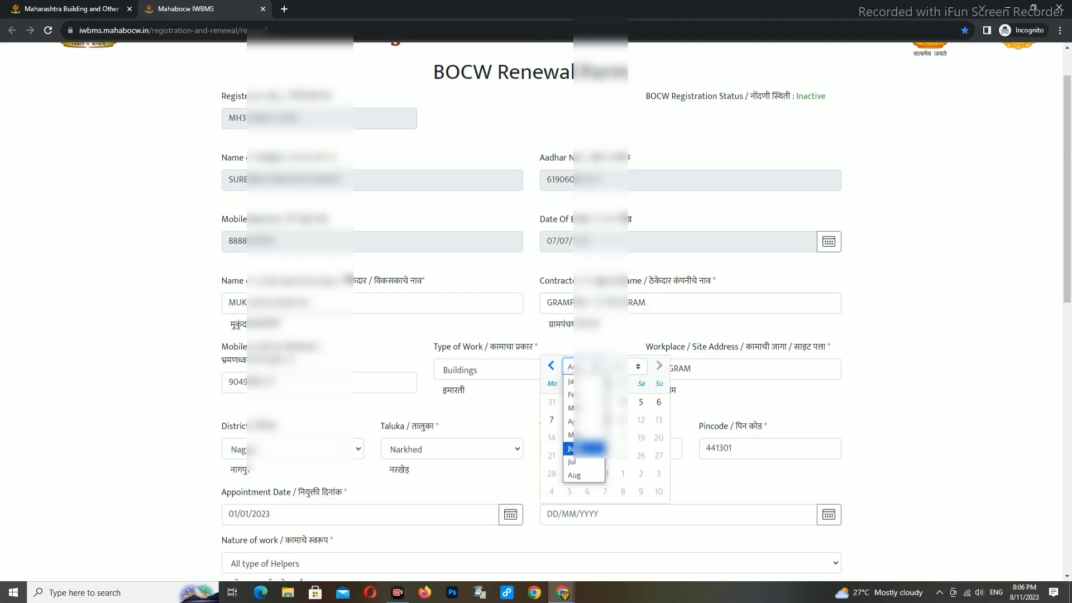
pyautogui.click(580, 435)
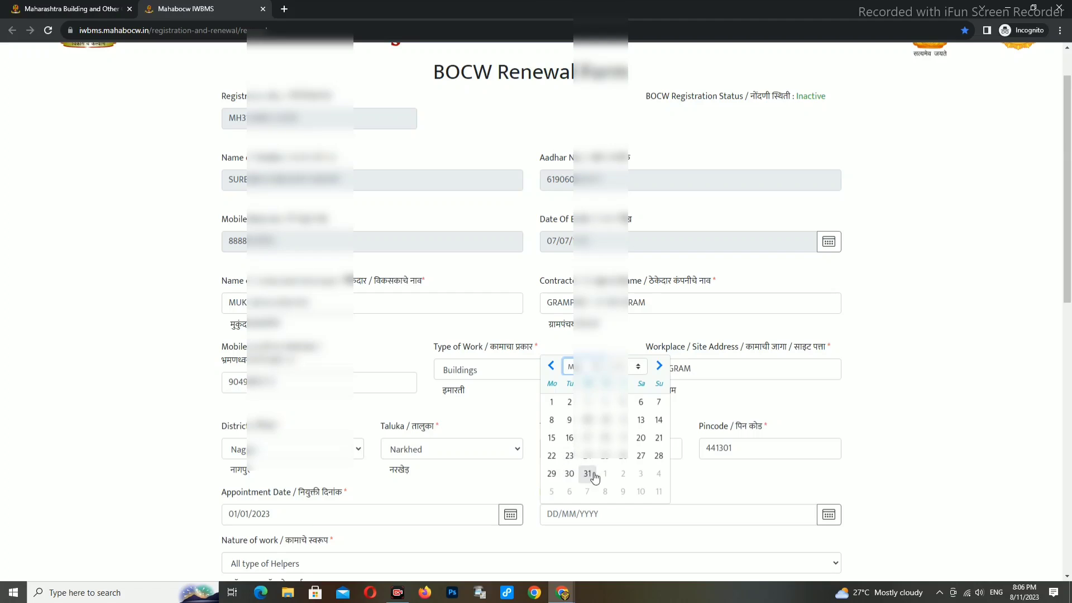
pyautogui.click(570, 473)
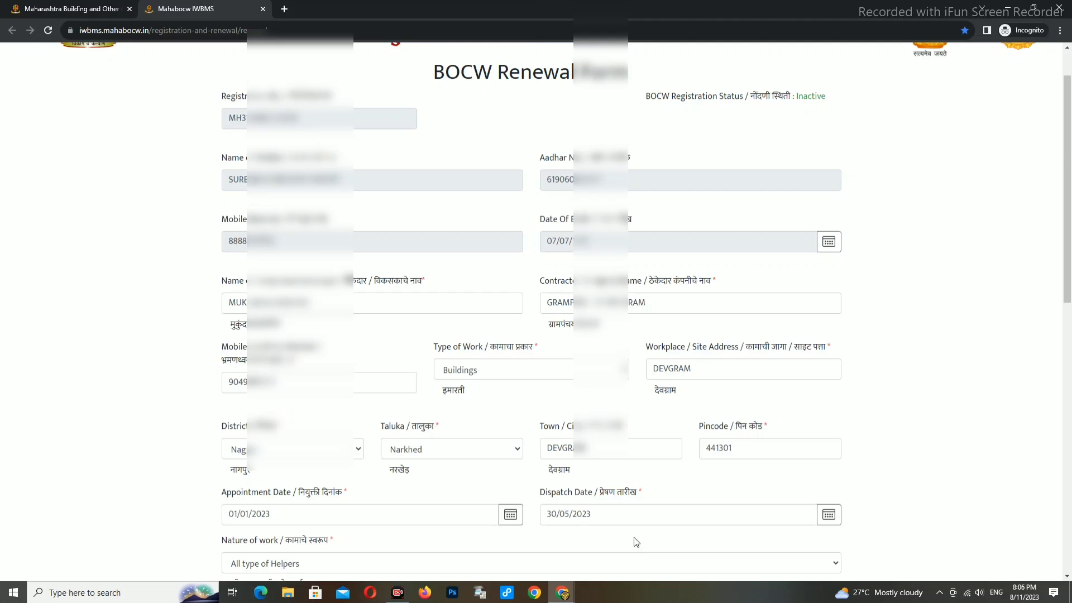
pyautogui.scroll(-1, 530, 553)
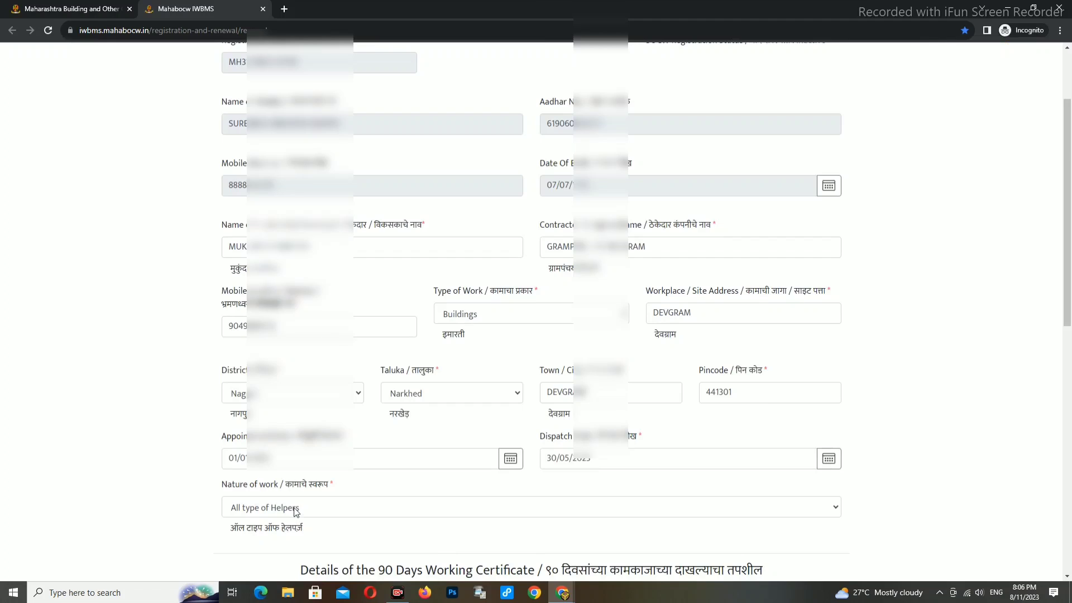
pyautogui.click(296, 508)
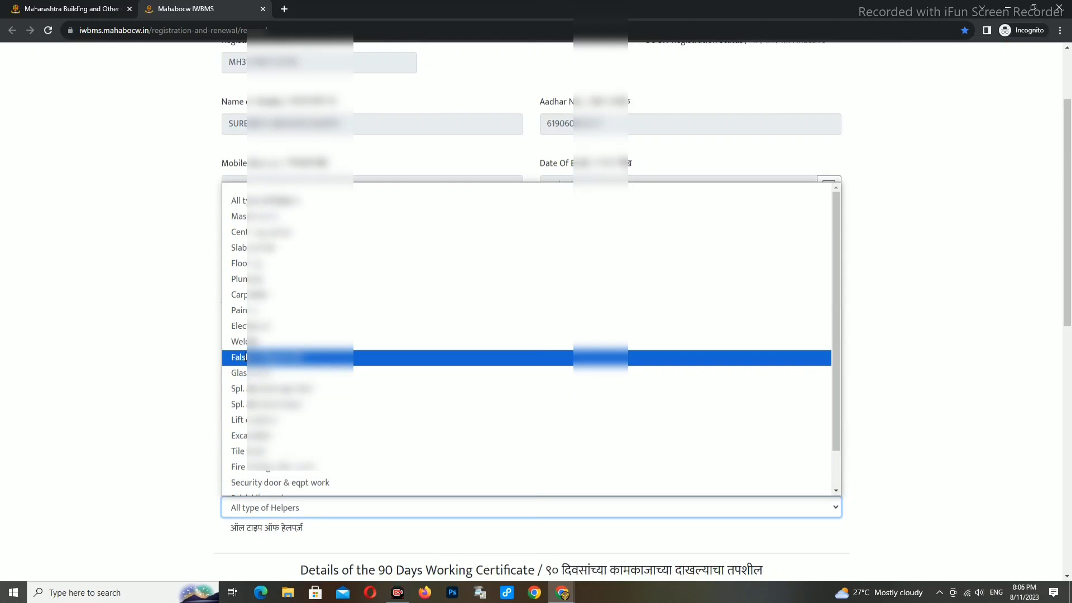
pyautogui.scroll(-1, 527, 335)
pyautogui.scroll(1, 527, 335)
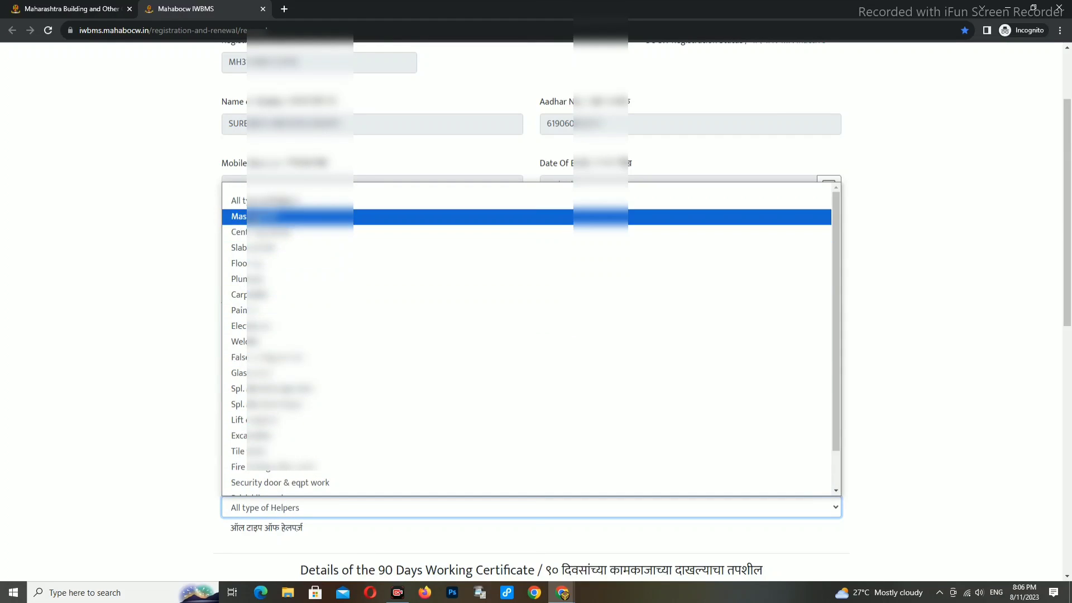
pyautogui.press('Return')
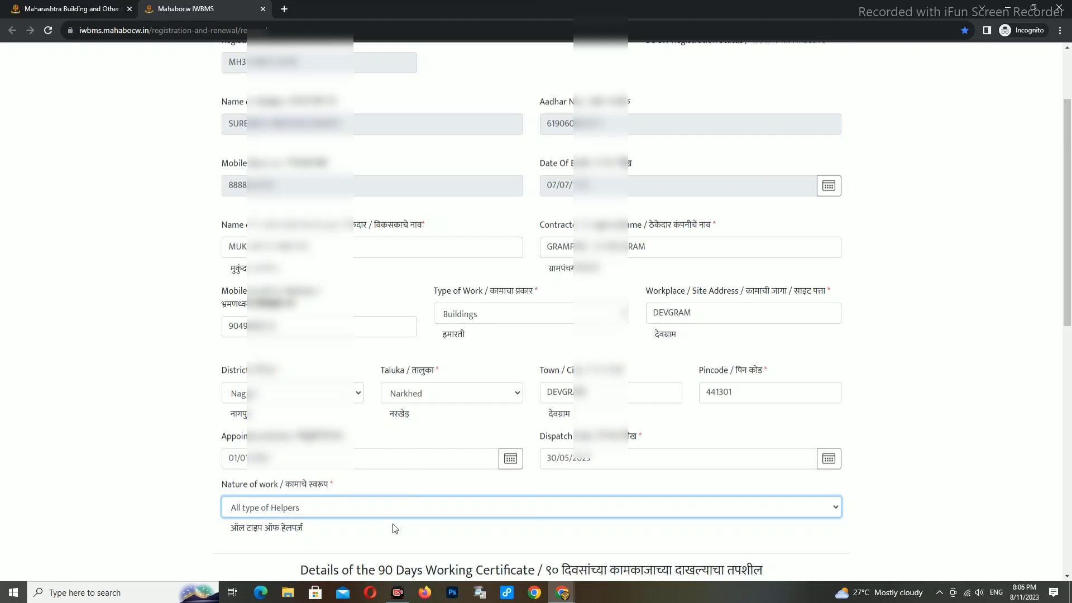
pyautogui.click(329, 507)
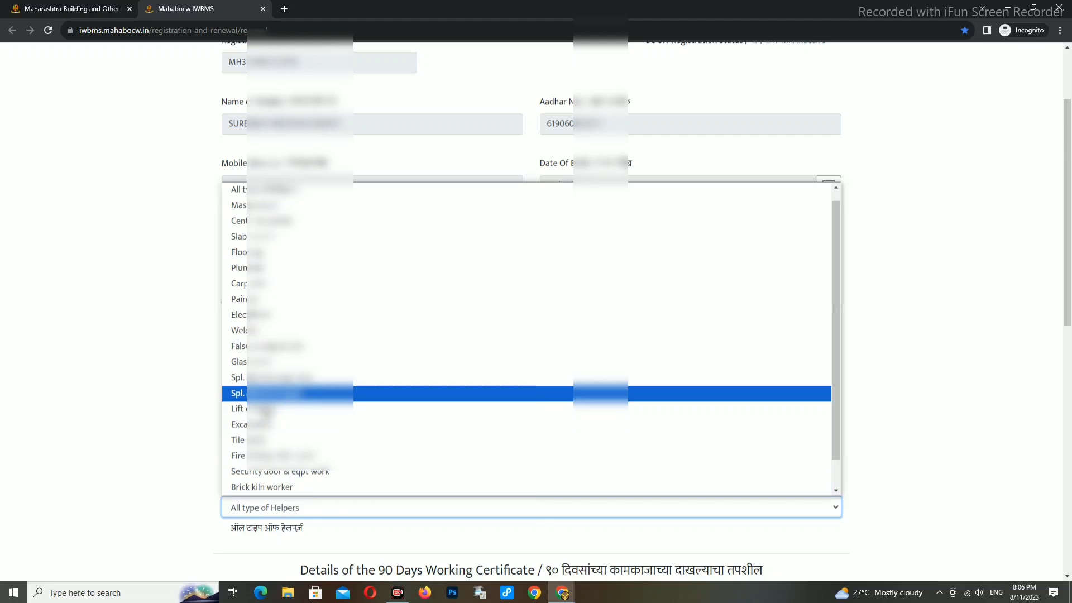
pyautogui.scroll(1, 272, 444)
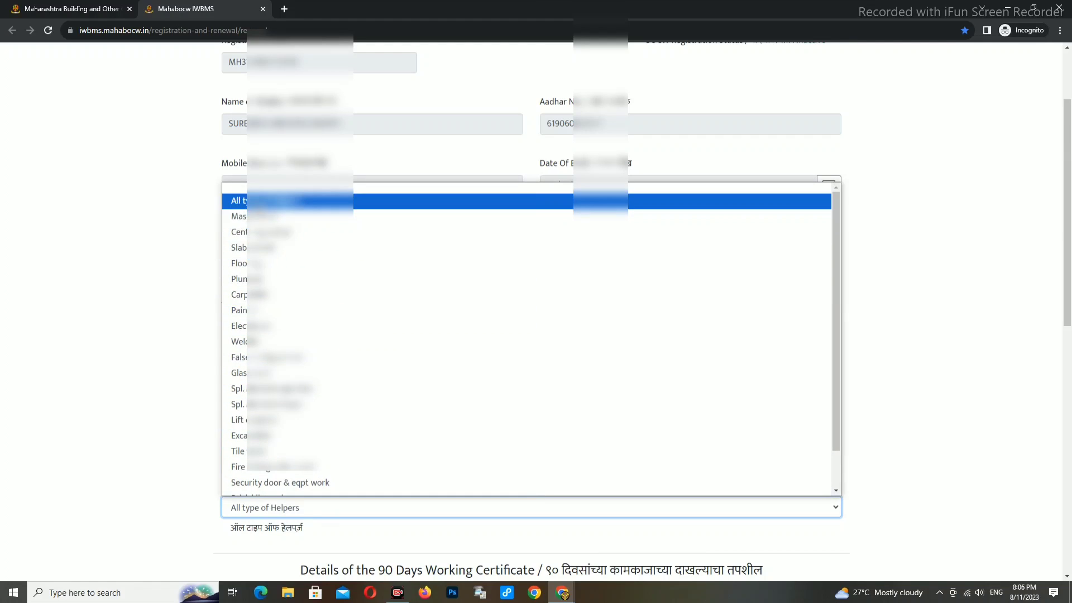
pyautogui.click(268, 200)
pyautogui.scroll(-3, 348, 544)
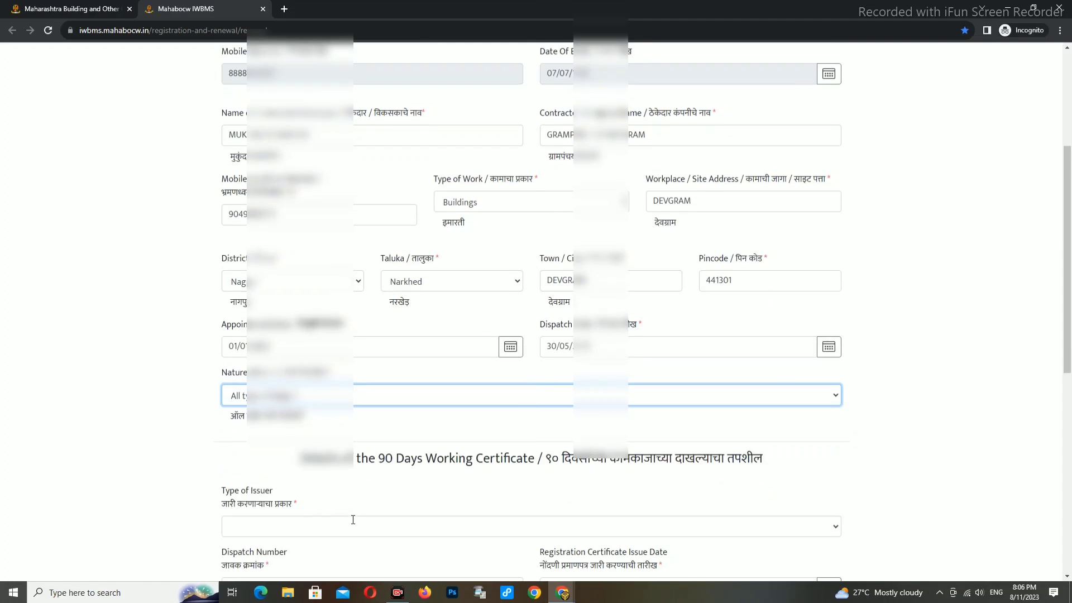
# Set the issuer type to Gramsevak and enter the Gramsevak's name, fixing the surname
pyautogui.click(273, 473)
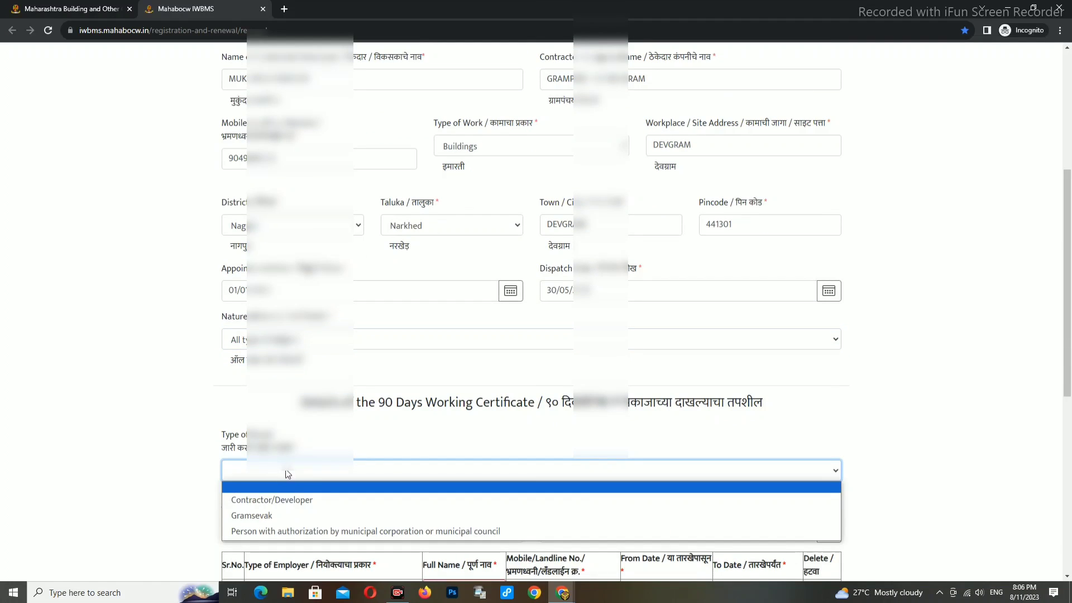
pyautogui.click(285, 500)
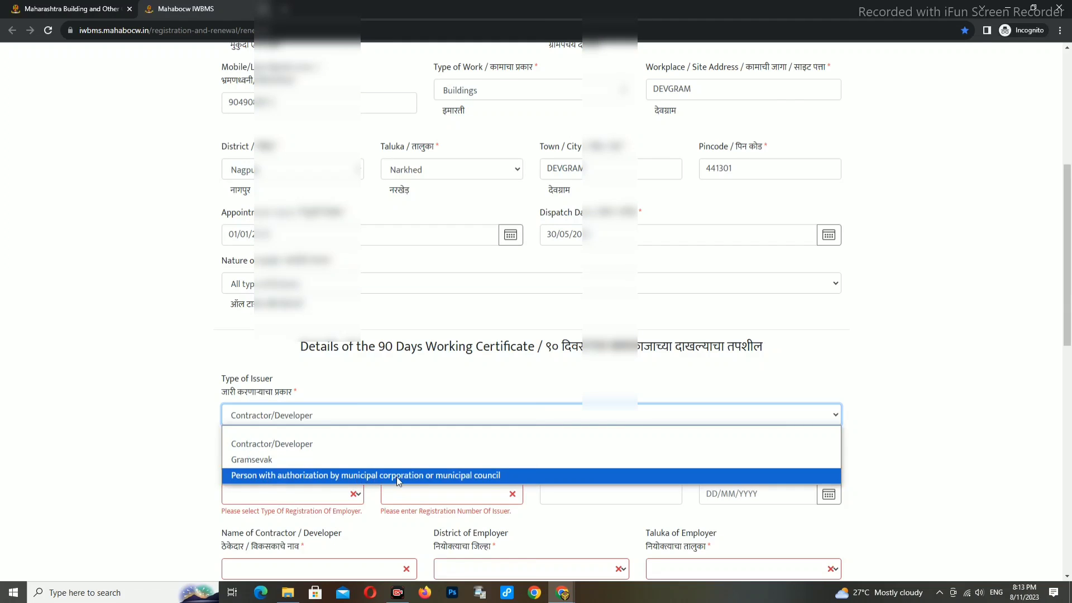
pyautogui.click(257, 459)
pyautogui.click(252, 496)
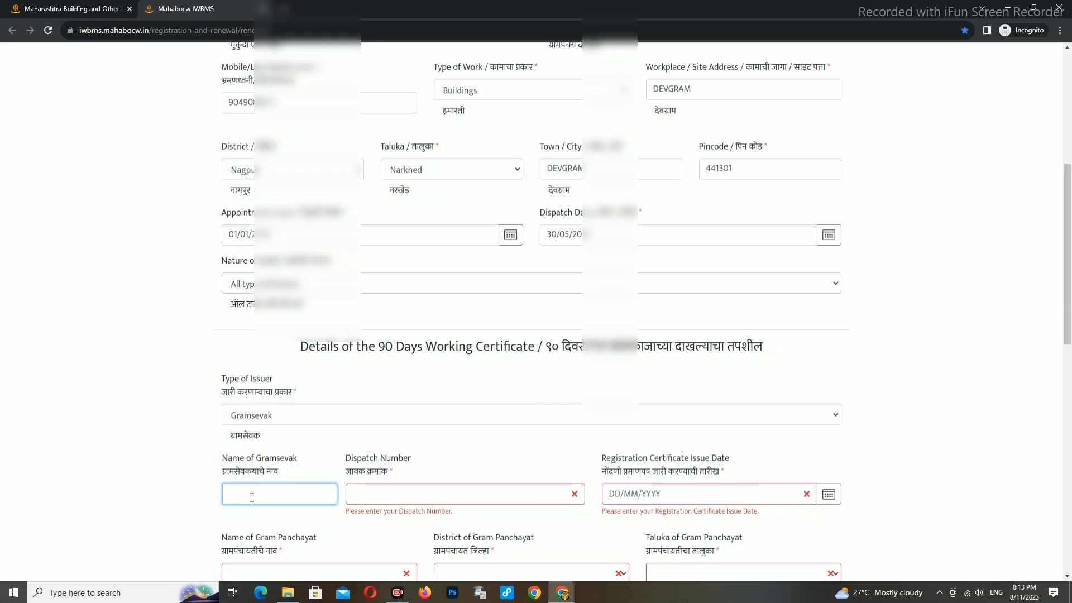
pyautogui.click(397, 495)
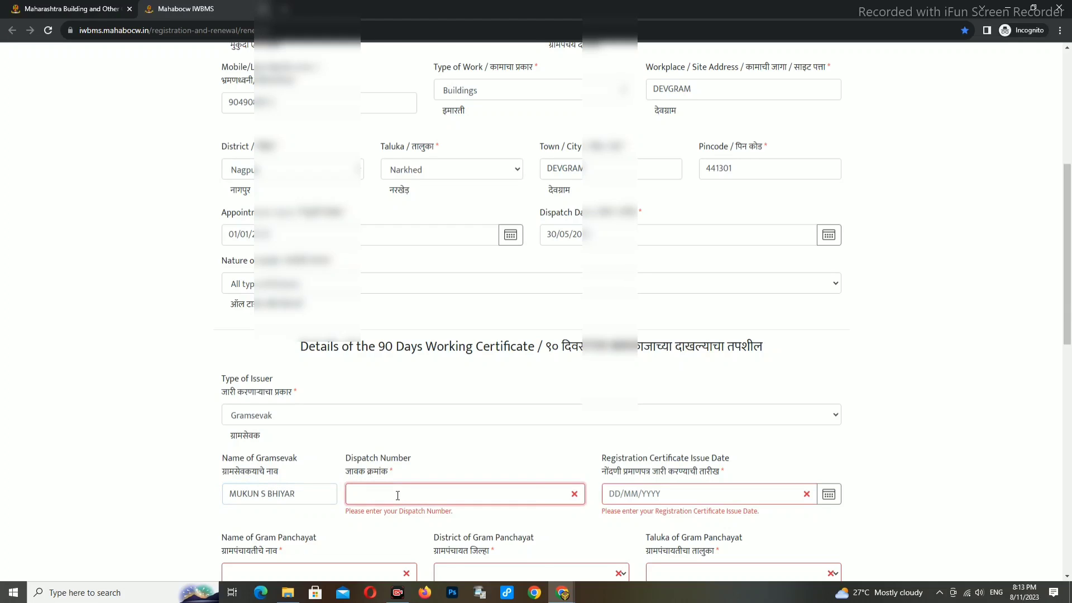
pyautogui.click(280, 494)
pyautogui.press('BackSpace')
pyautogui.write('O')
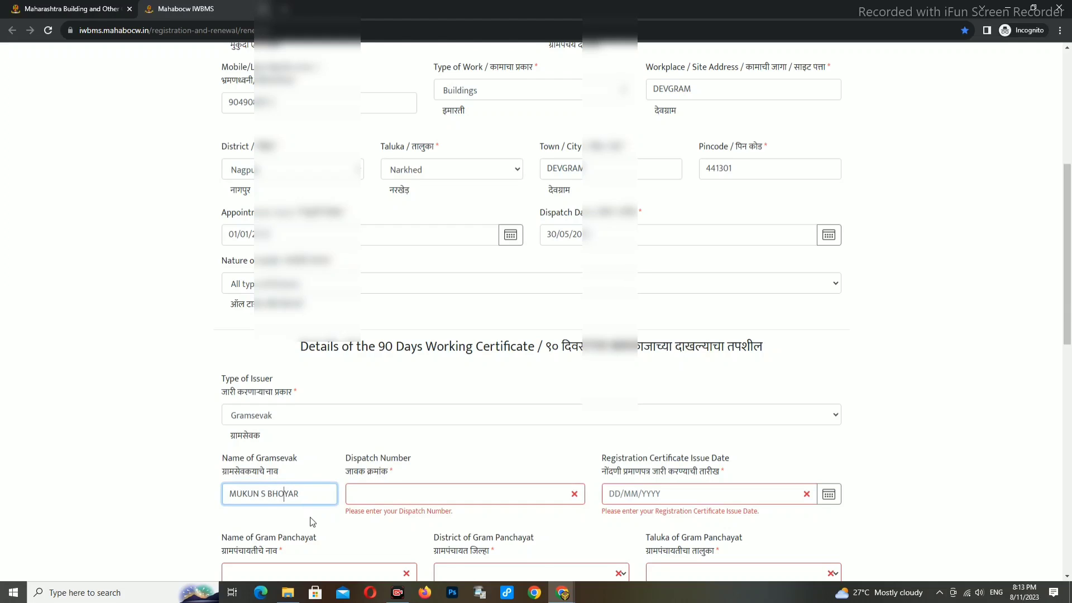
# Enter Dispatch Number 01 and certificate issue date 08/08/2023
pyautogui.click(425, 495)
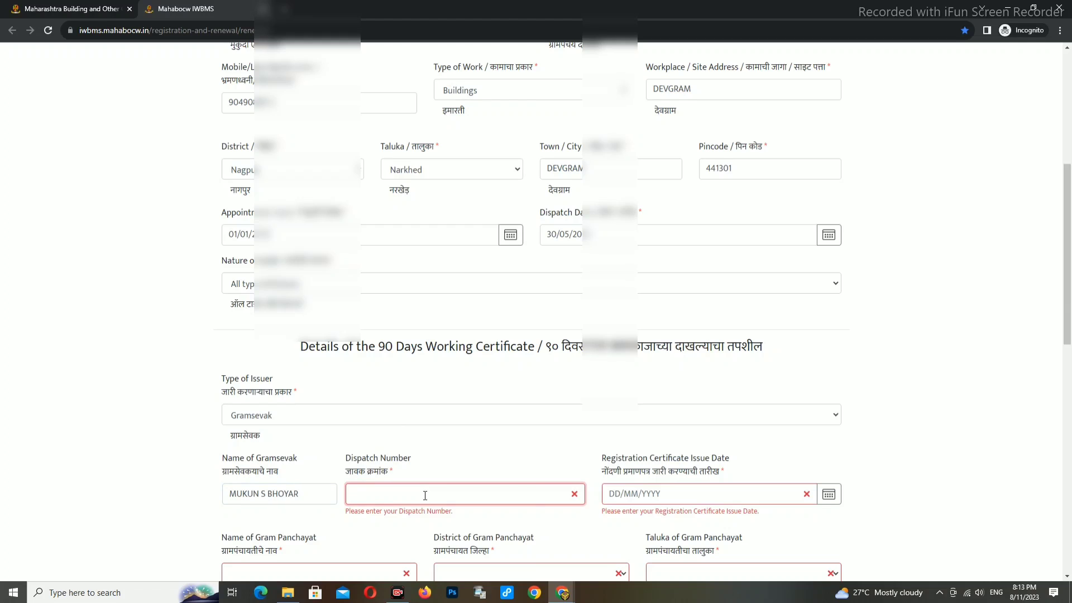
pyautogui.write('01')
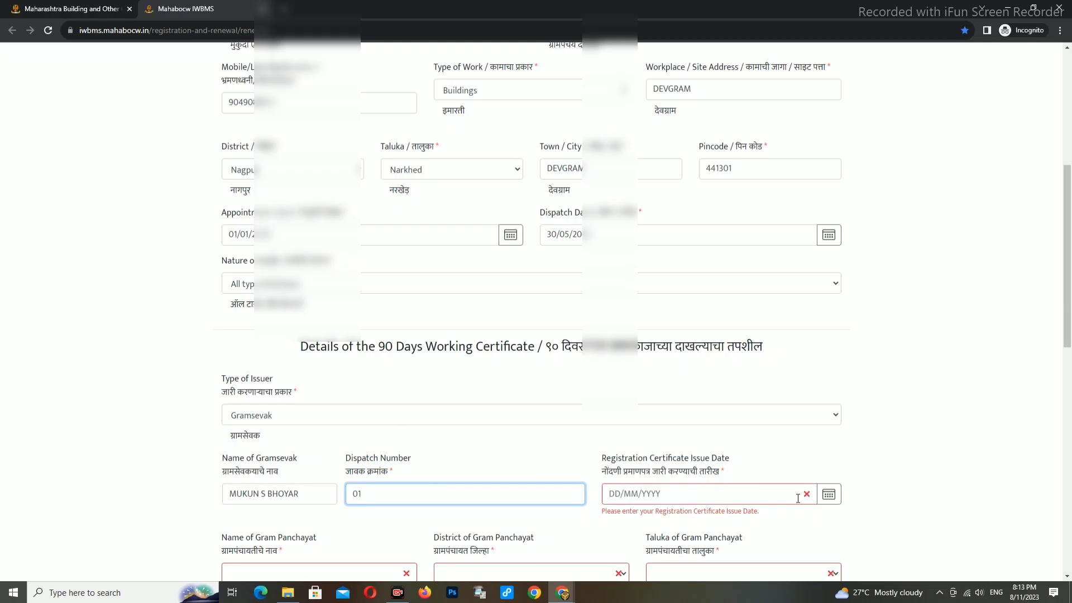
pyautogui.click(828, 493)
pyautogui.click(742, 519)
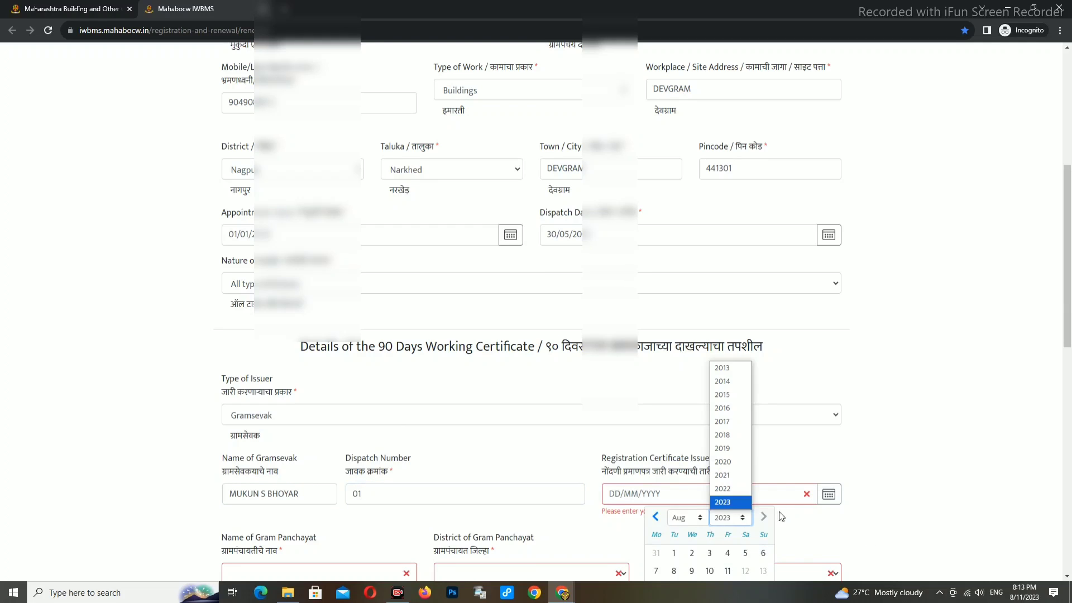
pyautogui.scroll(-7, 779, 511)
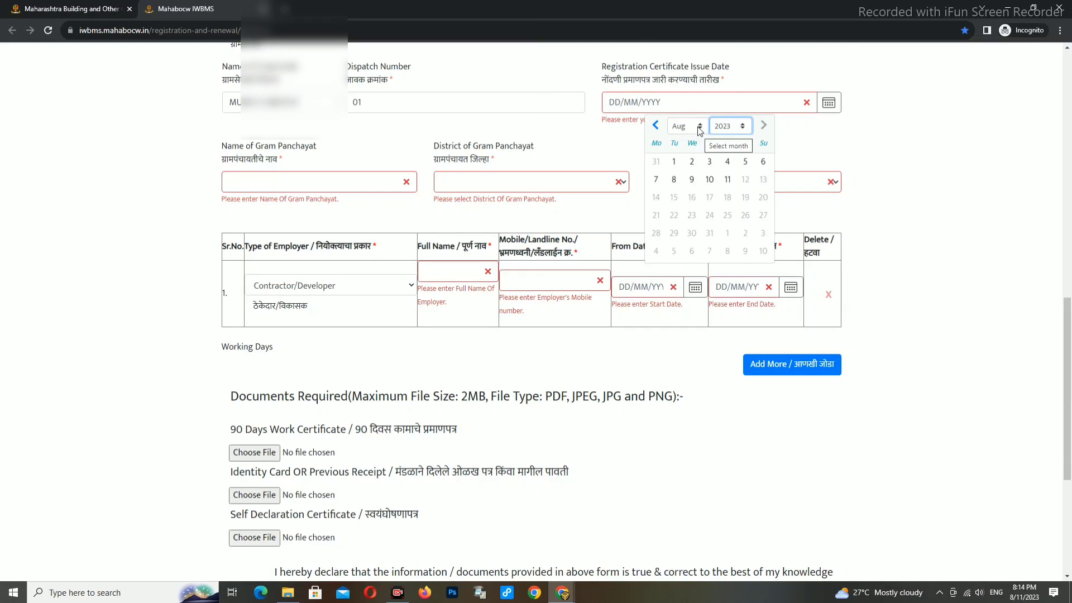
pyautogui.click(674, 180)
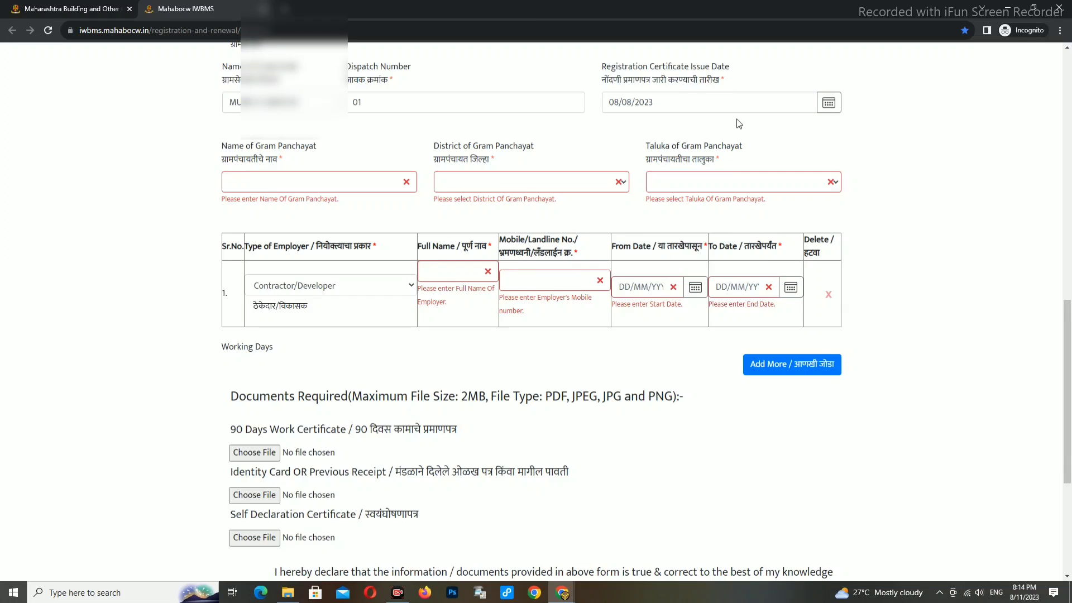
# Enter Gram Panchayat 'GRAMPANCHAYT TES' with District Nagpur and Taluka Narkhed
pyautogui.click(333, 184)
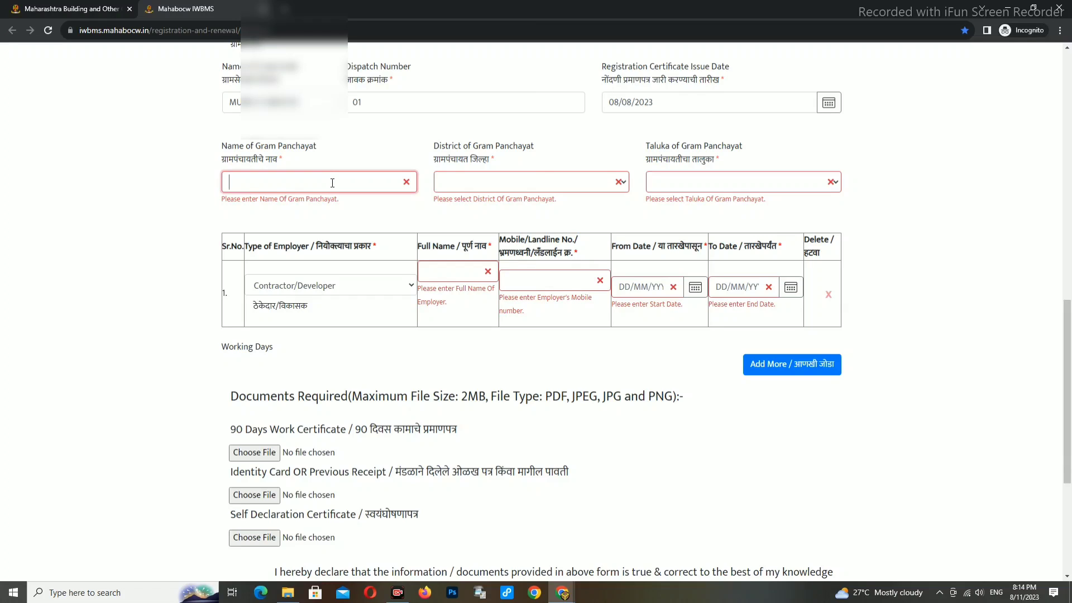
pyautogui.write('GRAMPANCH')
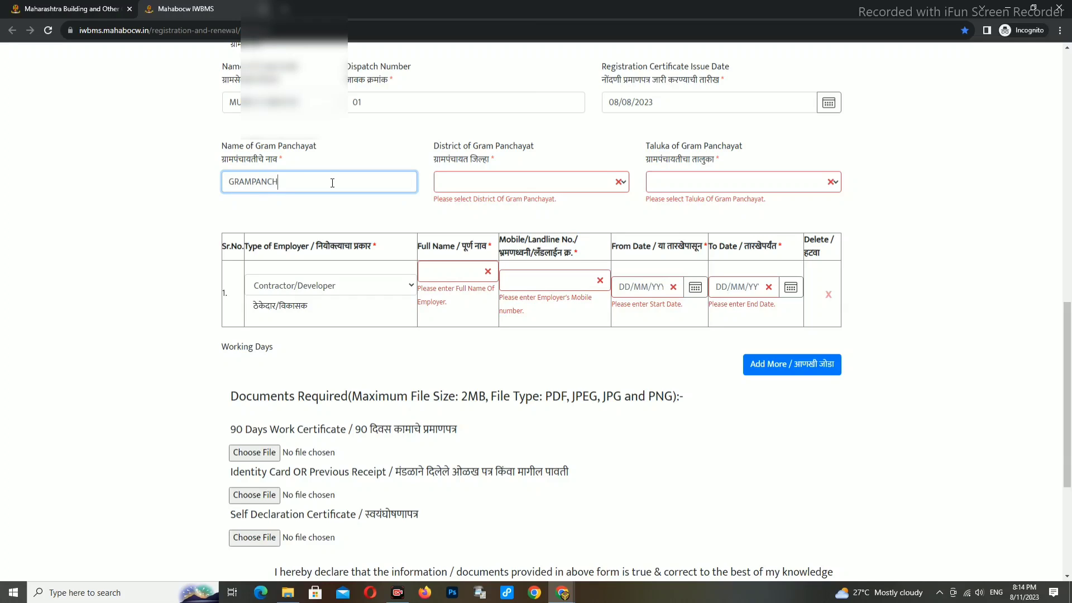
pyautogui.write('AYT TES')
pyautogui.click(505, 203)
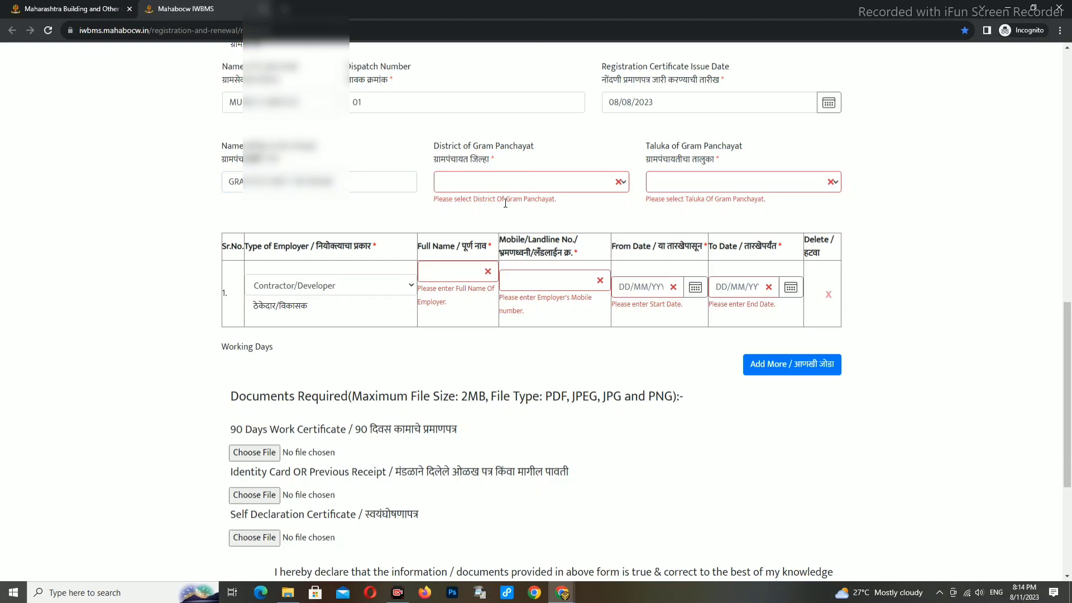
pyautogui.click(477, 186)
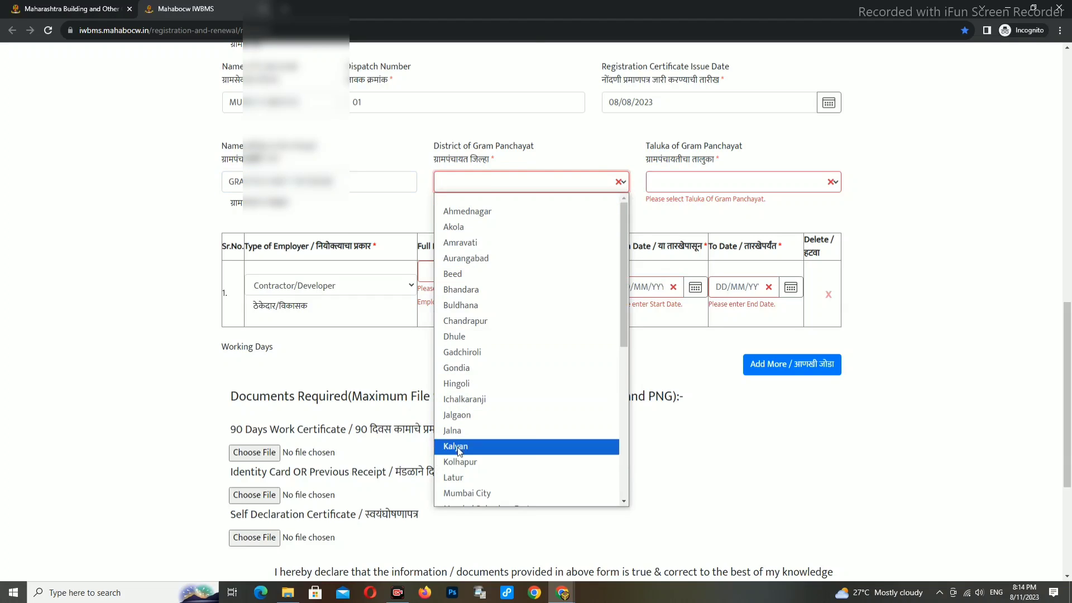
pyautogui.scroll(-3, 463, 455)
pyautogui.click(466, 431)
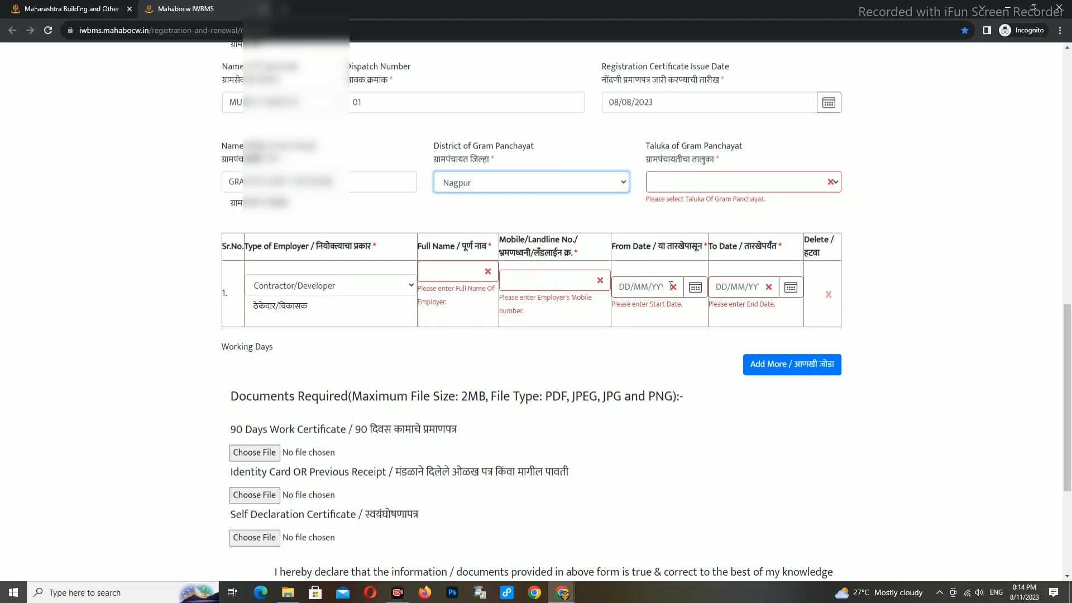
pyautogui.click(702, 189)
pyautogui.click(684, 351)
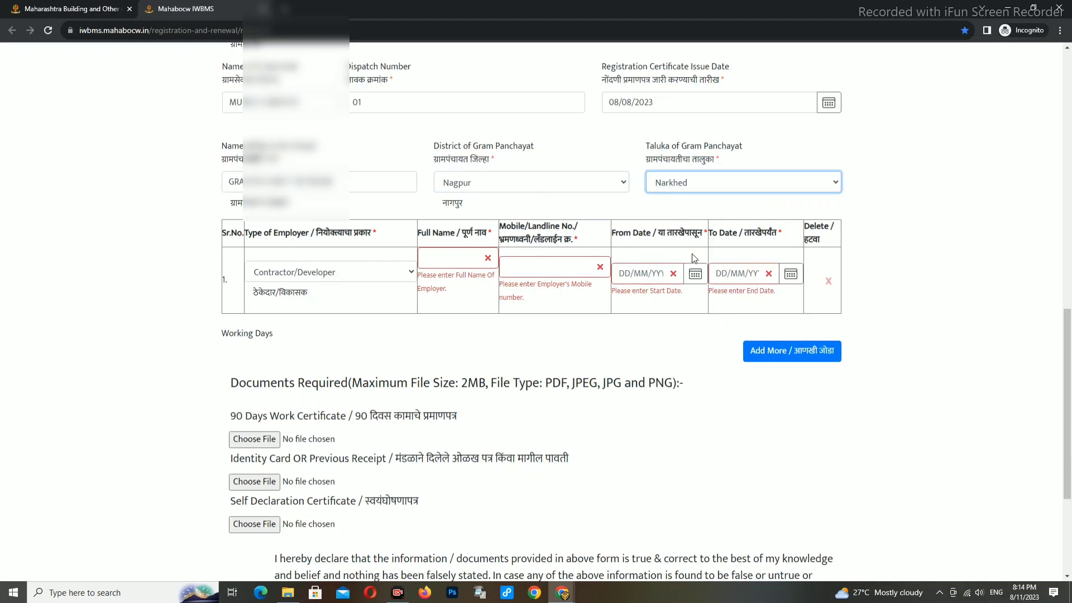
# Keep employer type Contractor/Developer and enter the employer's full name and mobile number
pyautogui.click(337, 274)
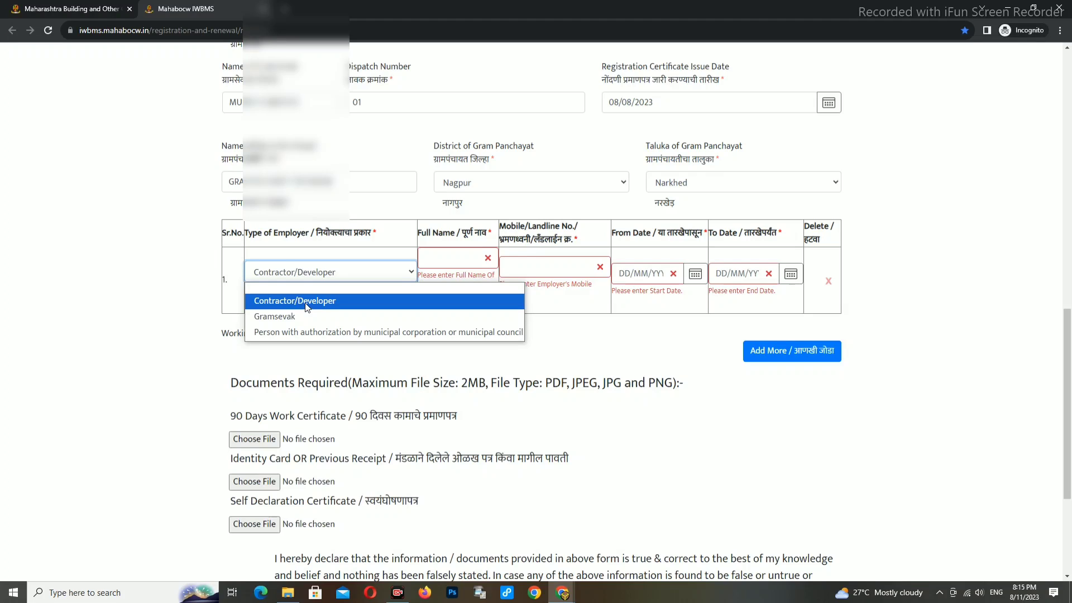
pyautogui.click(305, 305)
pyautogui.click(446, 266)
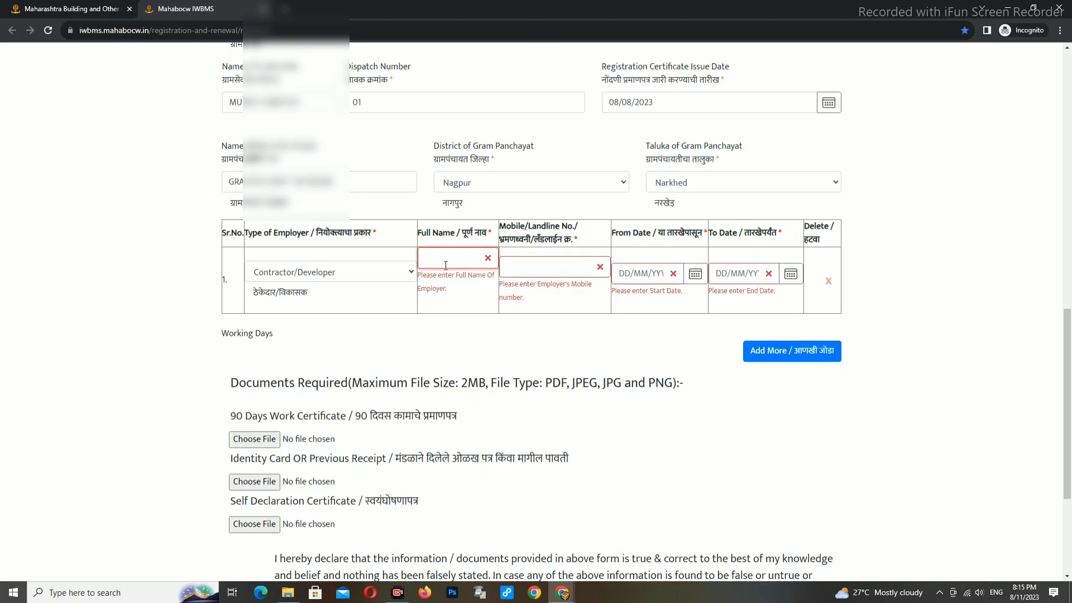
pyautogui.write('SANDIP')
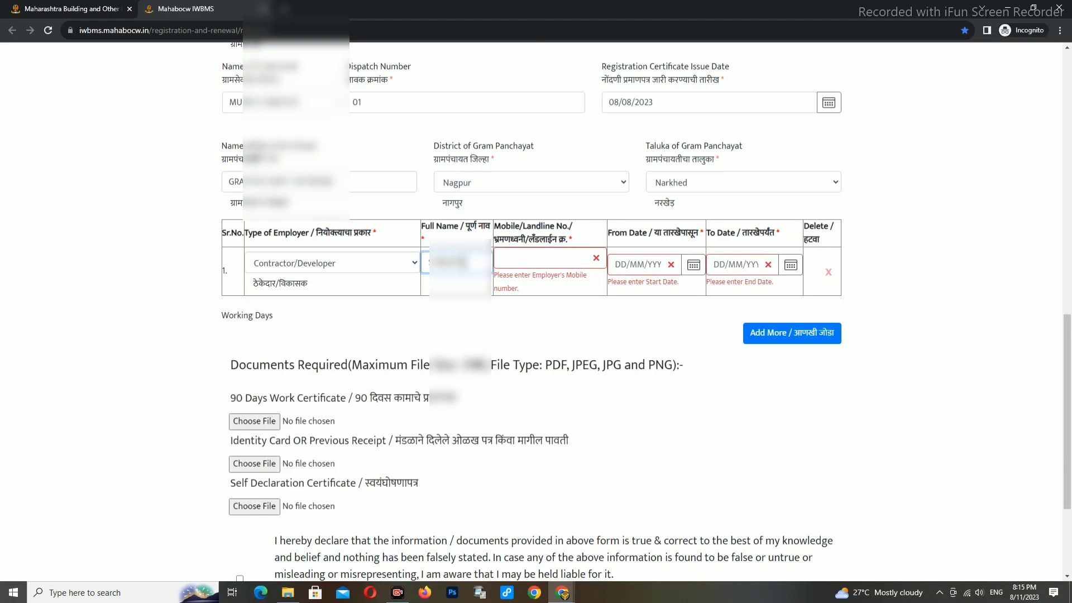
pyautogui.write('A')
pyautogui.click(540, 262)
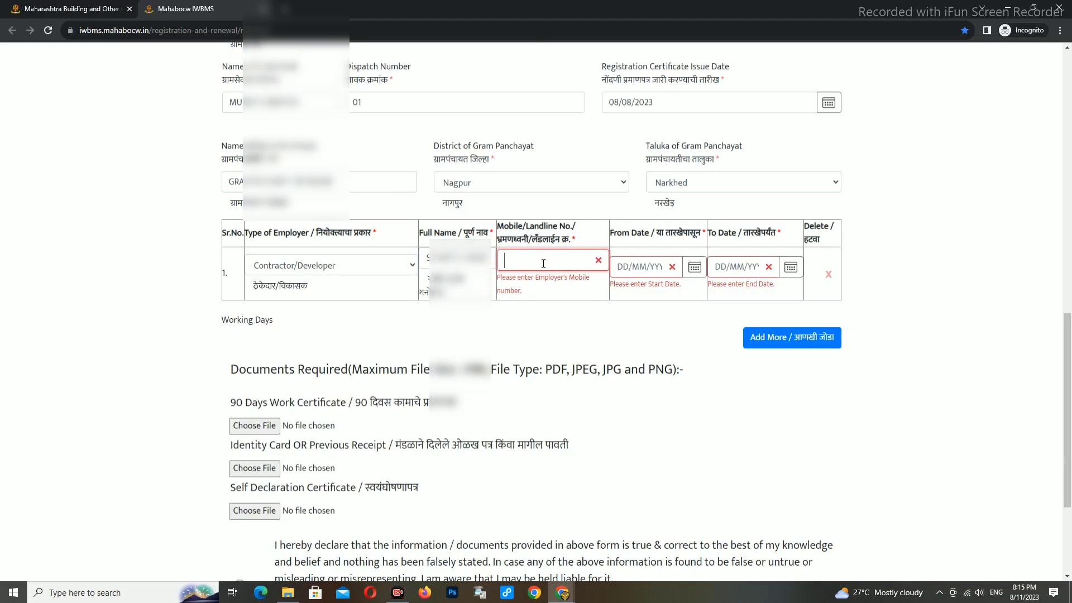
pyautogui.write('9999999999')
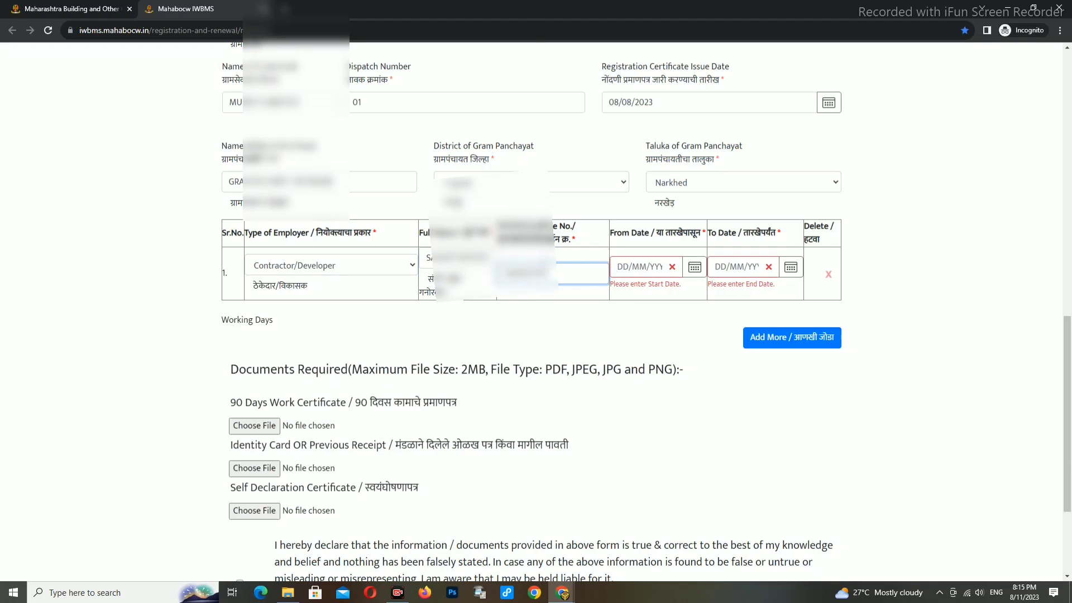
# Set the employment From Date to 01/01/2023 and To Date to 30/05/2023
pyautogui.click(695, 267)
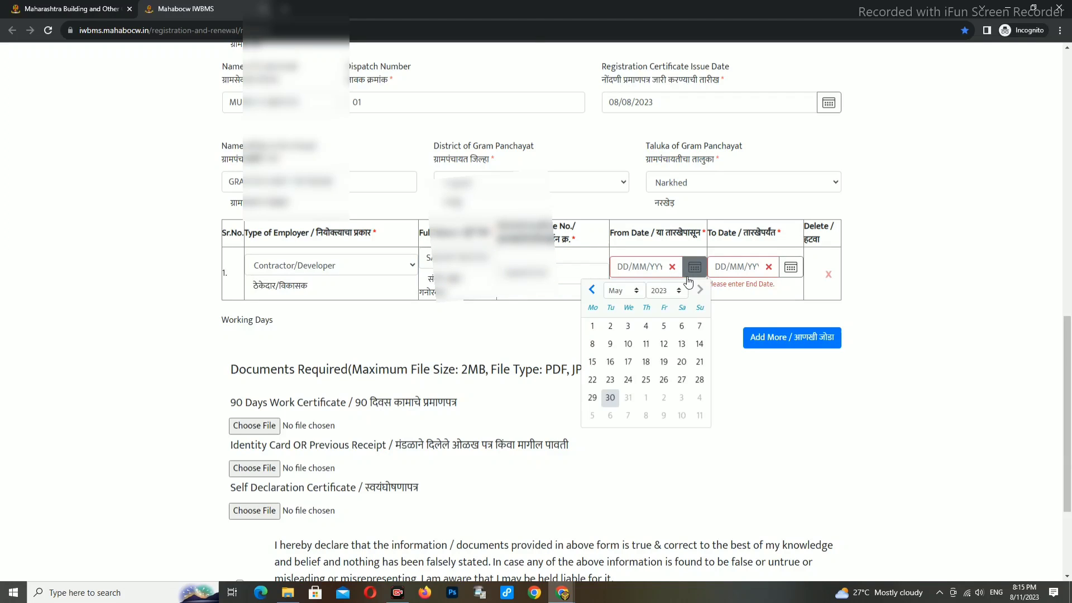
pyautogui.click(640, 296)
pyautogui.click(618, 304)
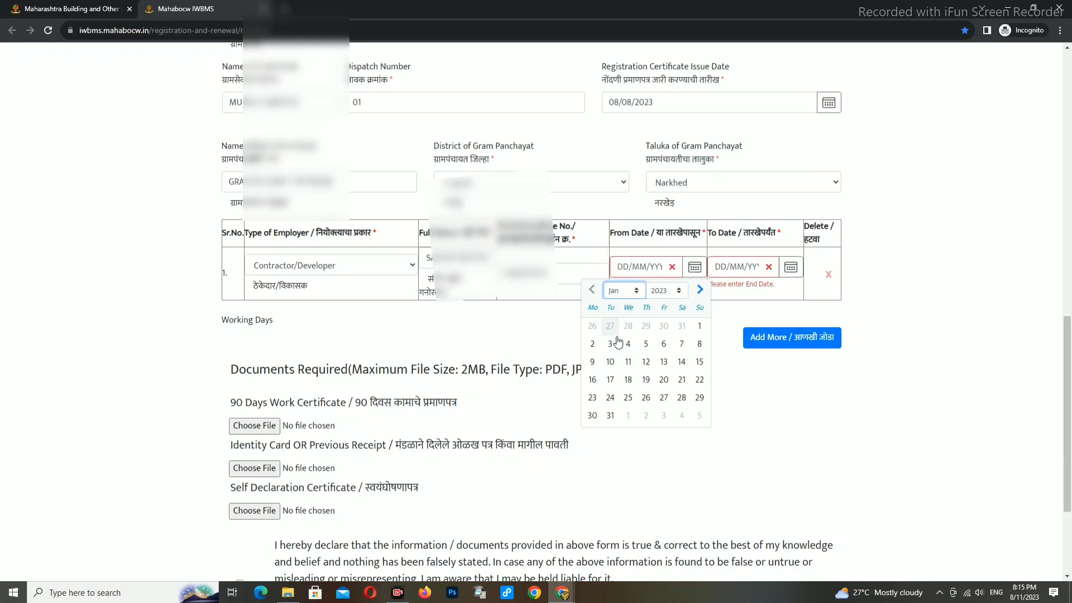
pyautogui.click(699, 326)
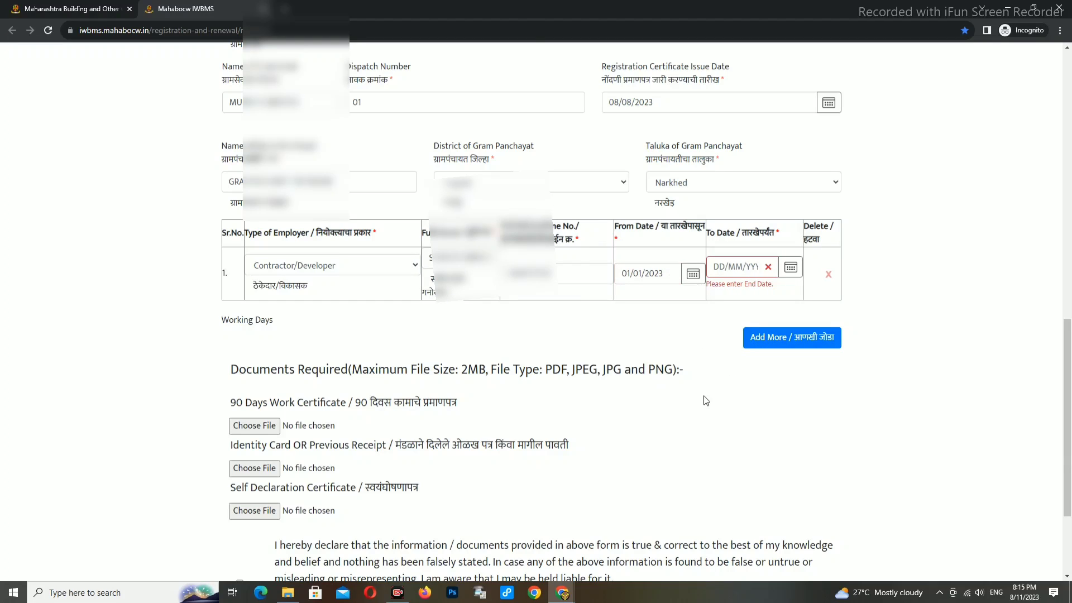
pyautogui.click(791, 267)
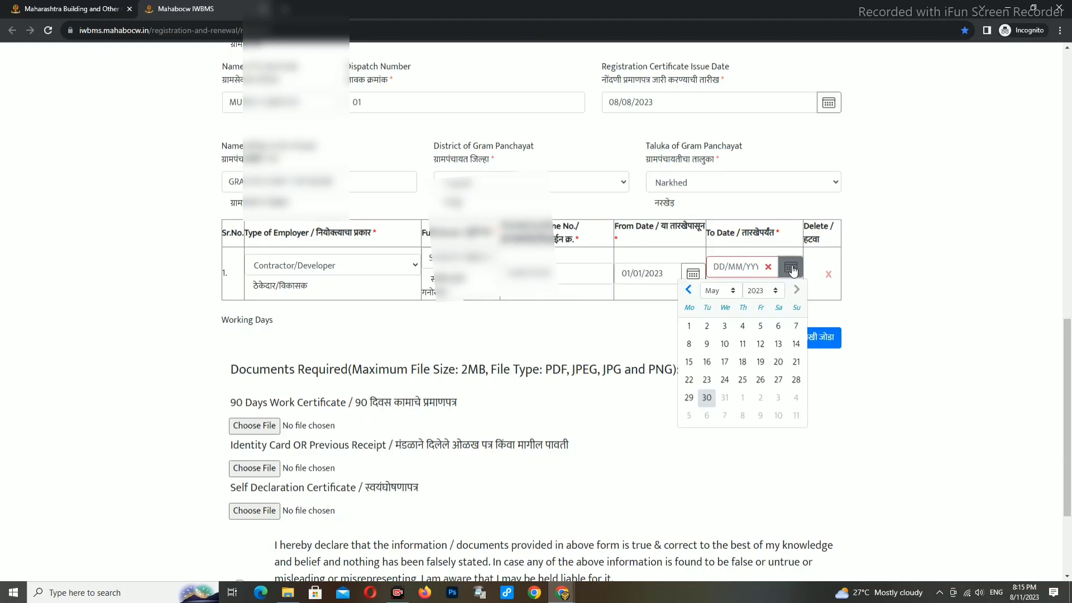
pyautogui.click(720, 290)
pyautogui.click(712, 359)
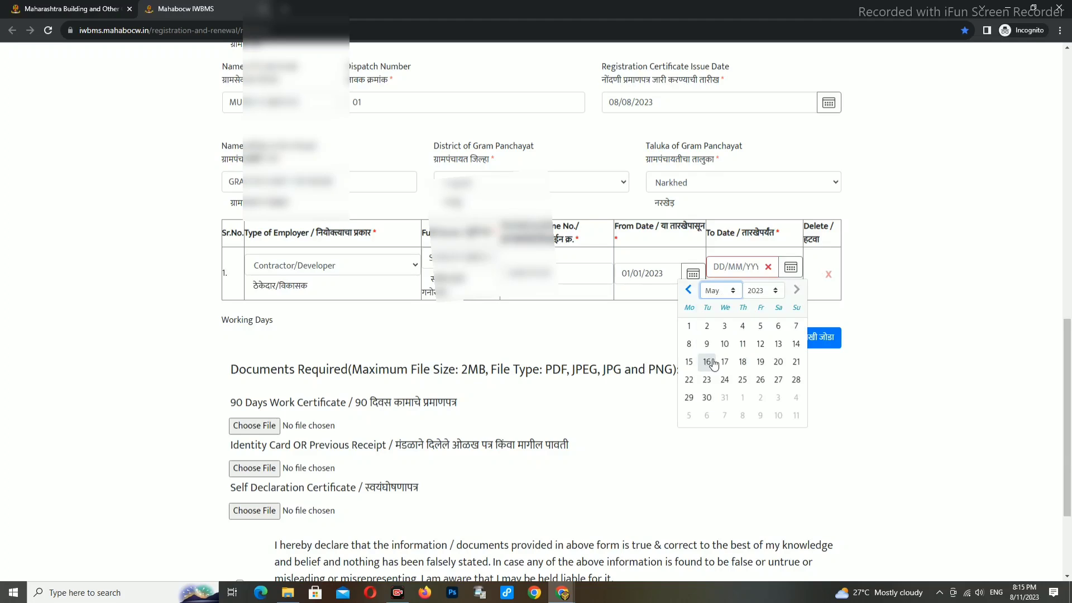
pyautogui.click(707, 397)
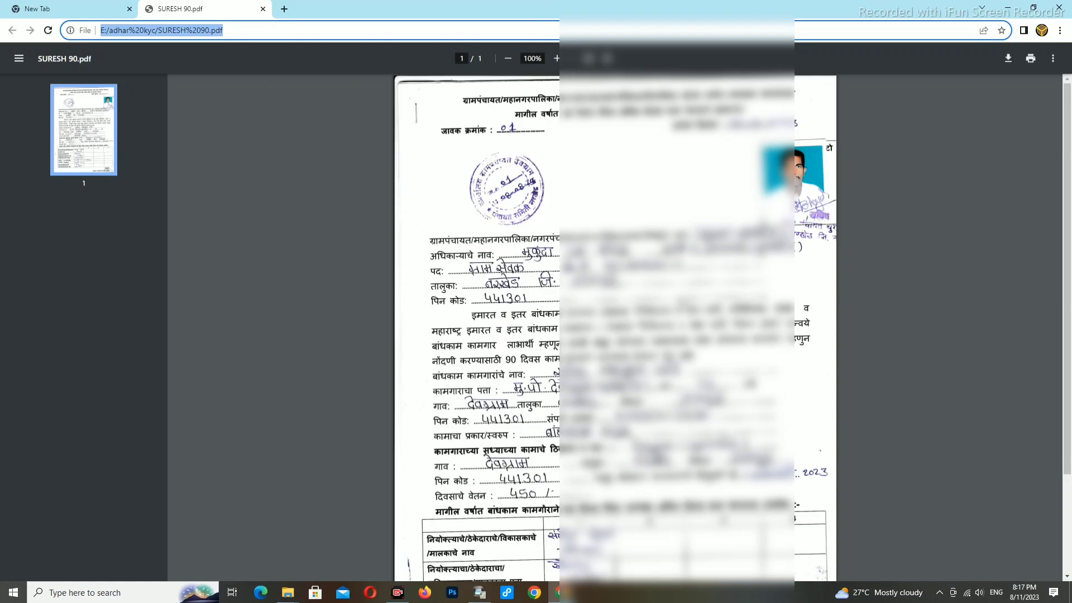
# Check the 90-day certificate PDF's dispatch number, date and employer name in its table
pyautogui.scroll(-1, 615, 324)
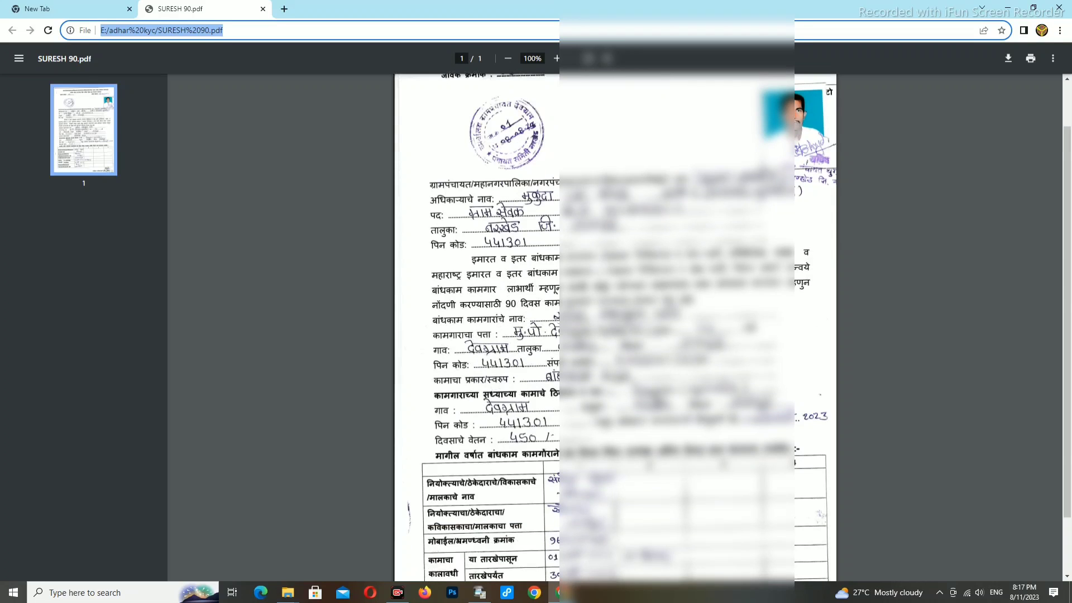
pyautogui.scroll(1, 512, 148)
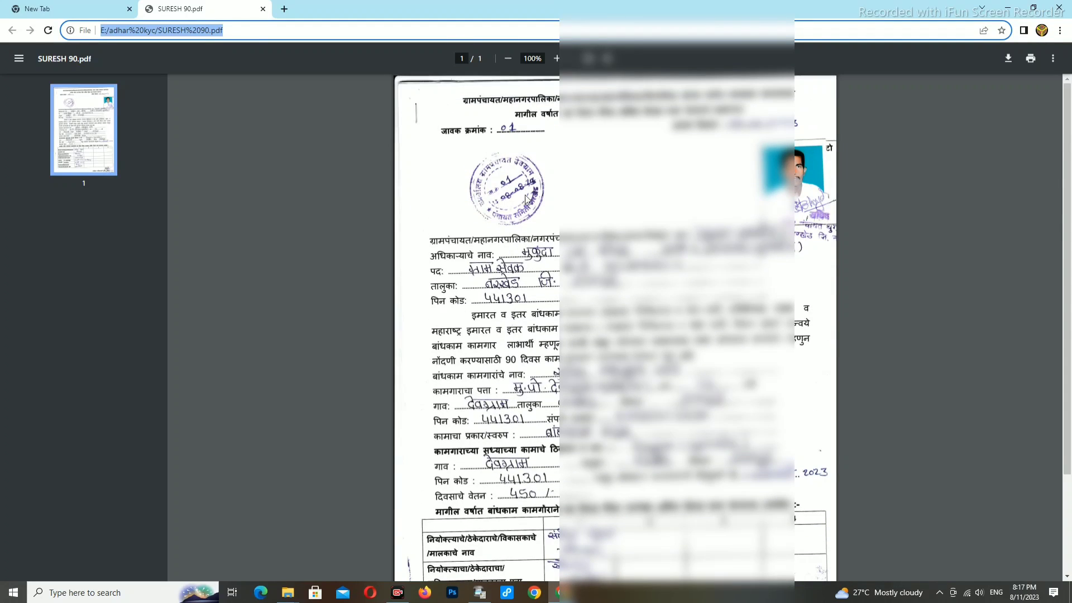
pyautogui.doubleClick(505, 129)
pyautogui.moveTo(730, 124); pyautogui.dragTo(799, 123)
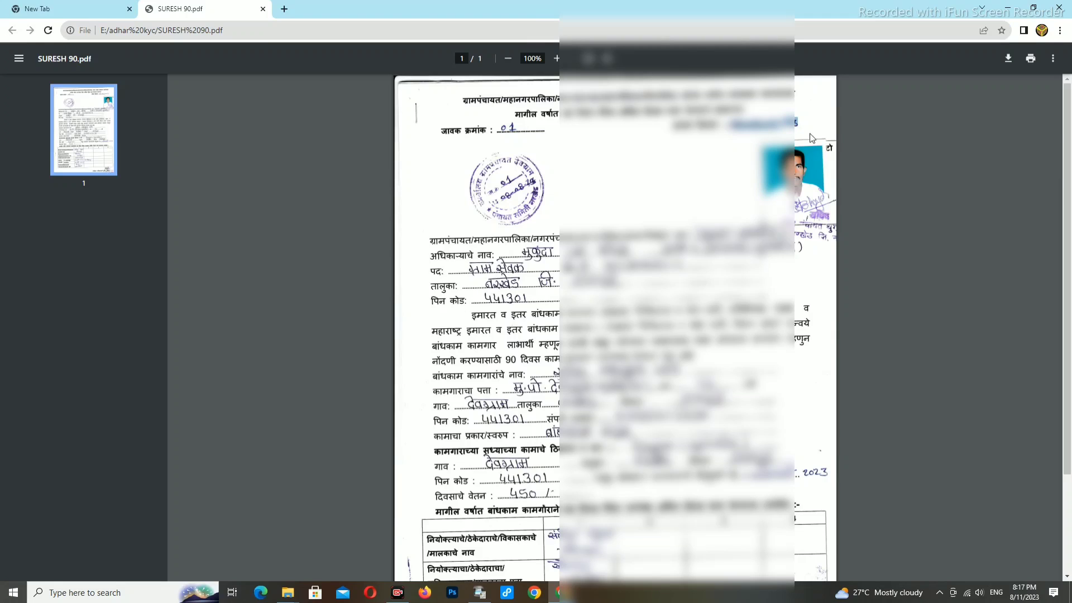
pyautogui.click(813, 209)
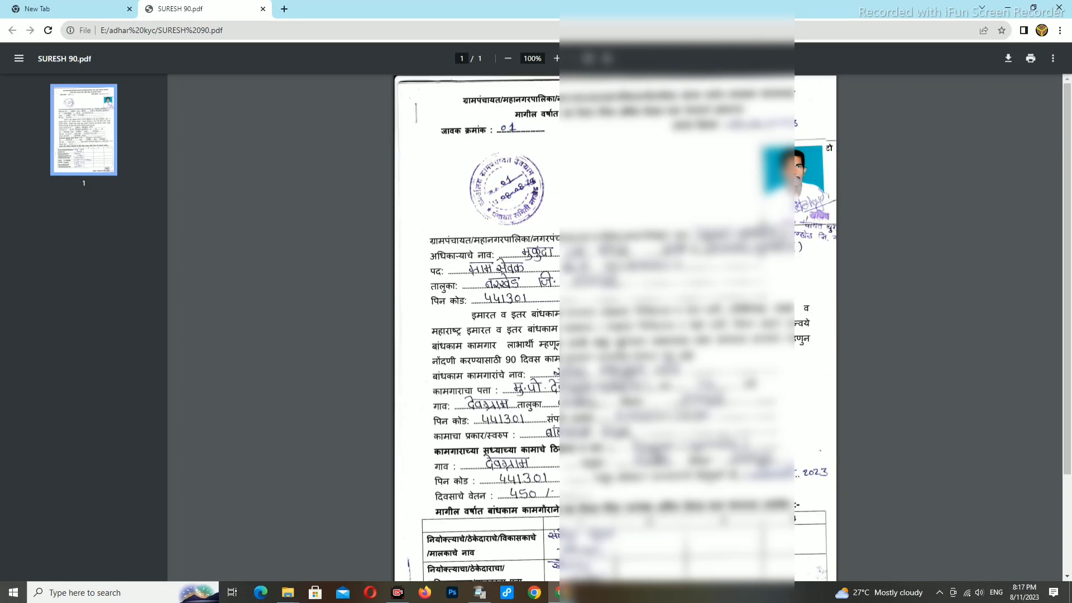
pyautogui.scroll(-1, 815, 335)
pyautogui.scroll(-2, 614, 327)
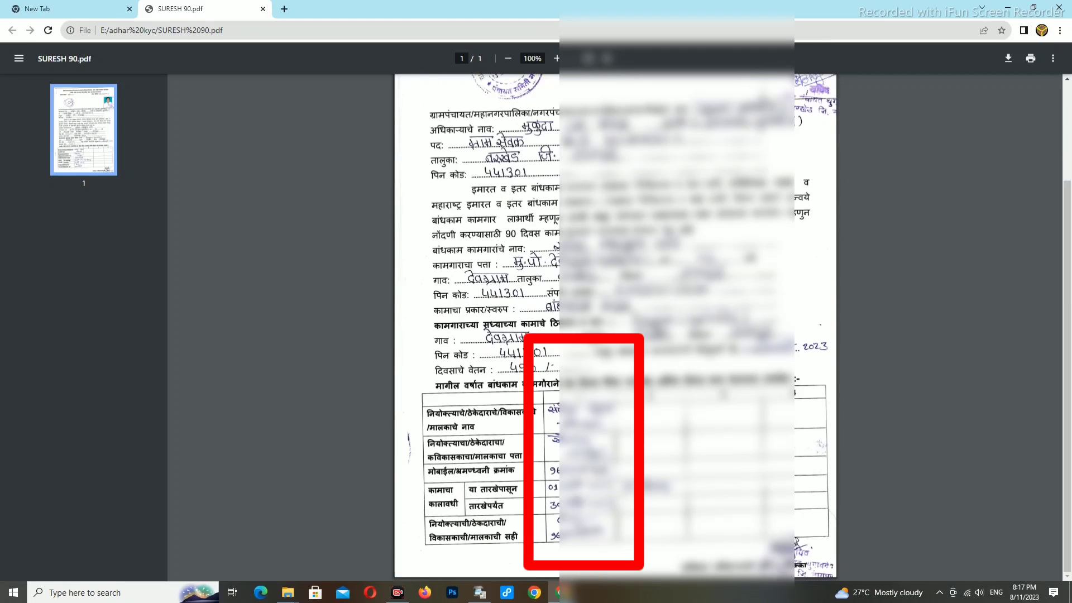
pyautogui.moveTo(555, 416); pyautogui.dragTo(612, 427)
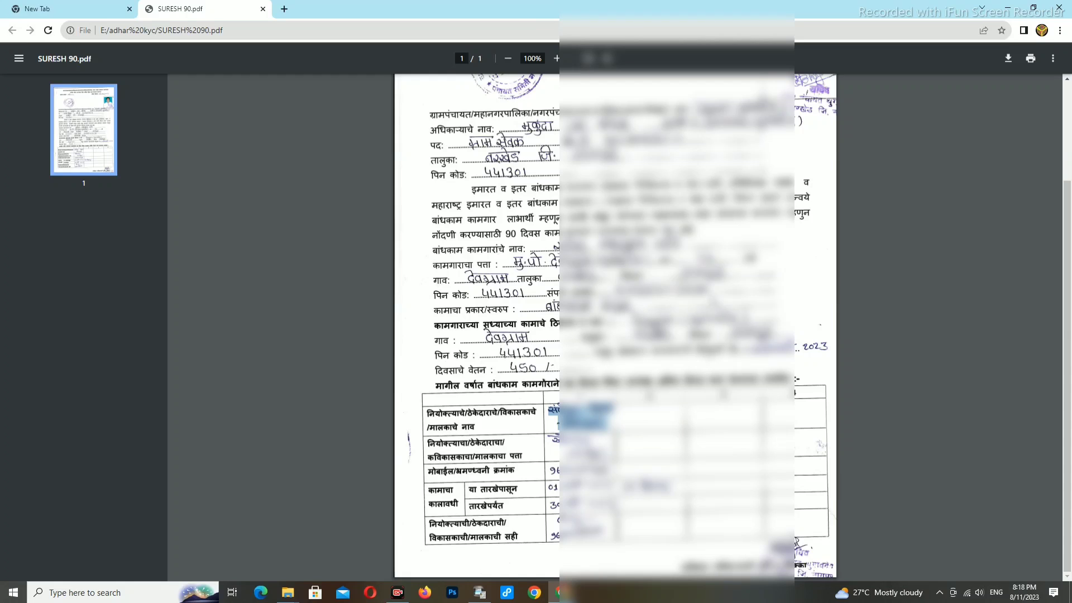
# Upload the 90-day work certificate PDF from Quick access as the 90 Days Work Certificate
pyautogui.moveTo(561, 592)
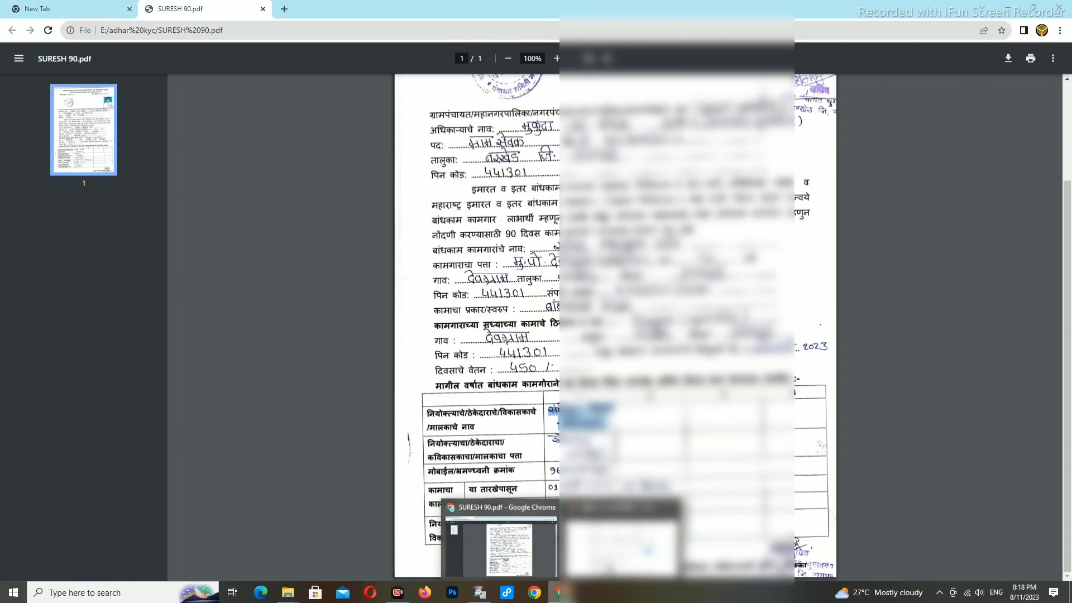
pyautogui.click(622, 536)
pyautogui.click(256, 426)
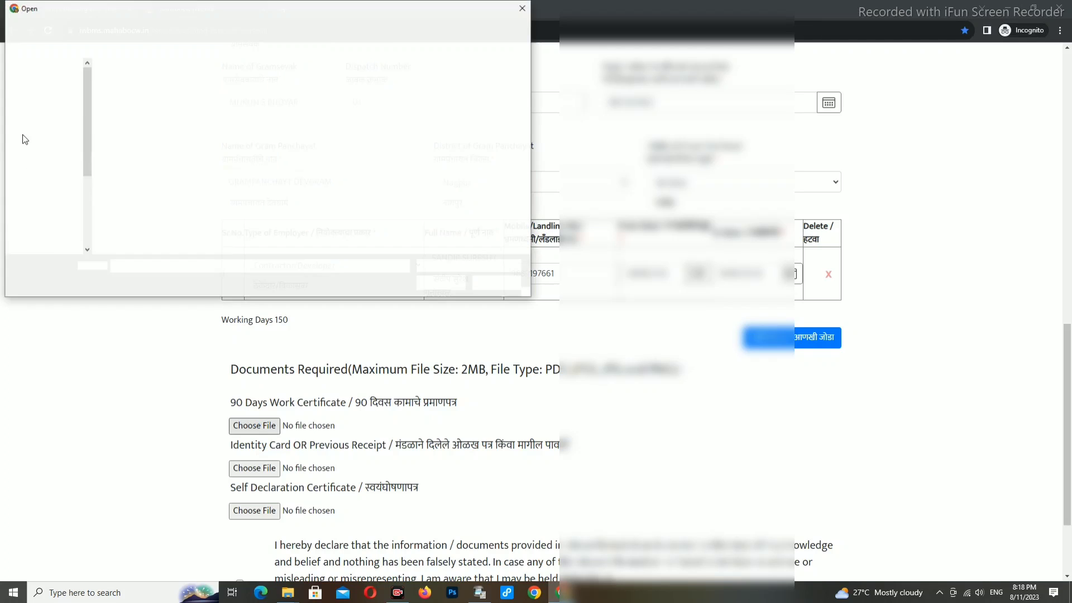
pyautogui.click(46, 73)
pyautogui.click(138, 163)
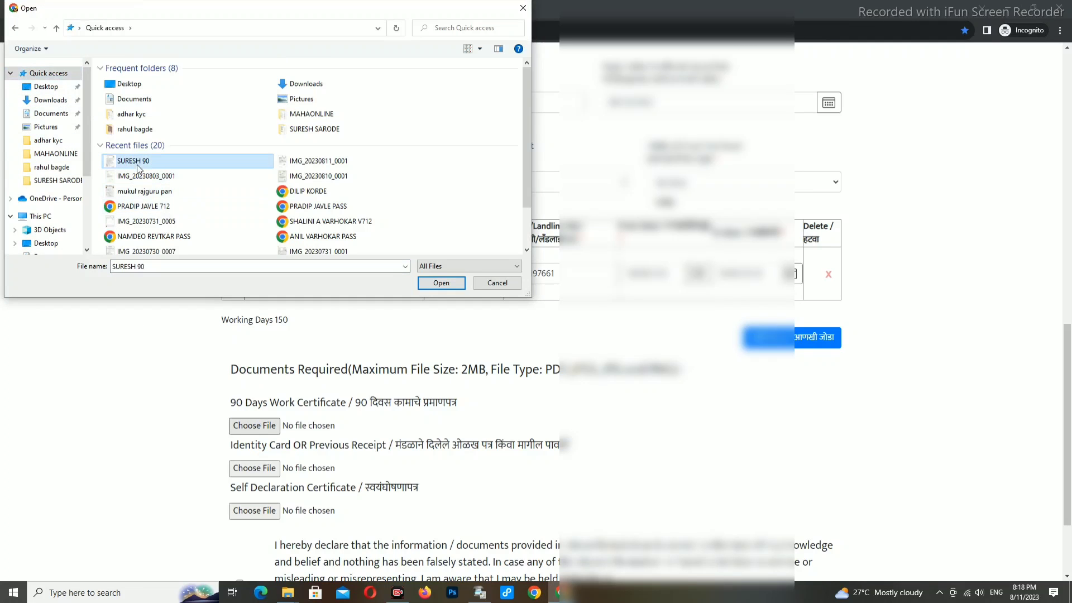
pyautogui.click(440, 286)
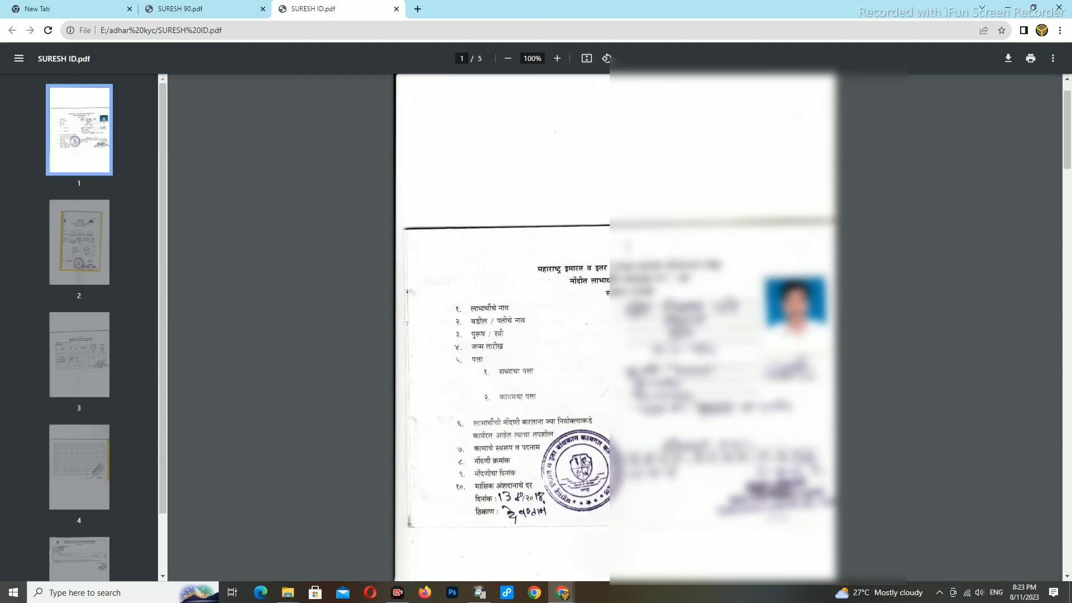
# Scroll through the ID PDF's five pages to the BOCW Board fee receipt on page 5
pyautogui.scroll(-3, 614, 335)
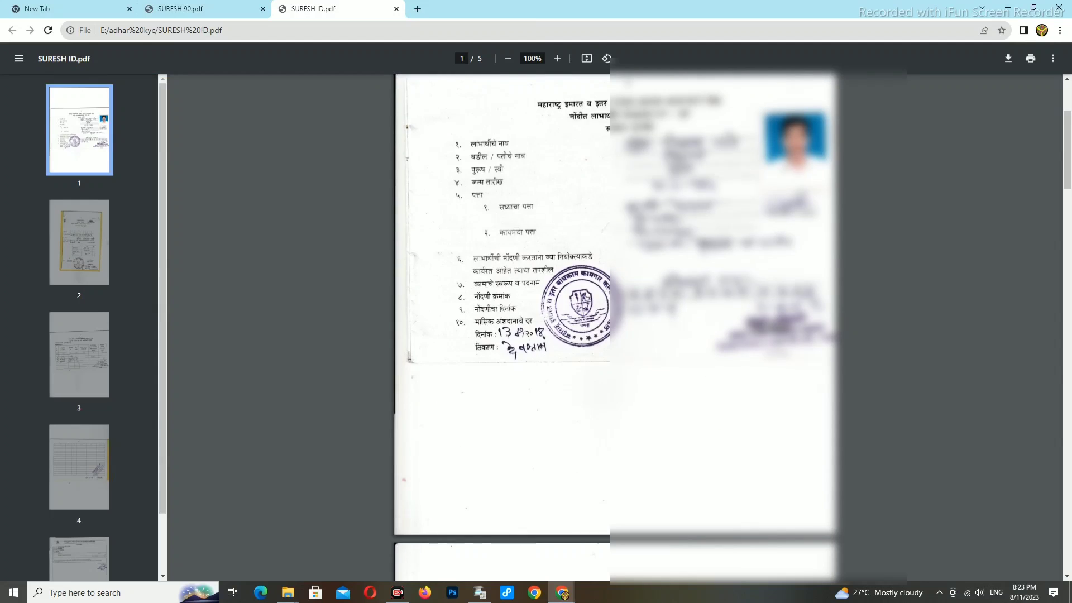
pyautogui.scroll(-1, 614, 335)
pyautogui.scroll(1, 614, 335)
pyautogui.scroll(1, 614, 335)
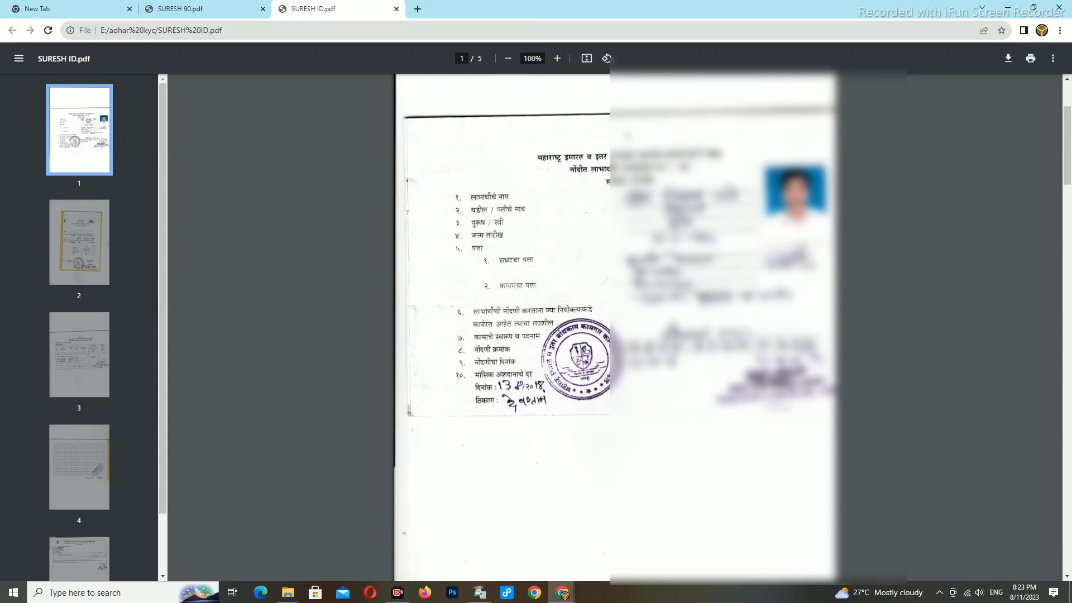
pyautogui.scroll(-8, 615, 335)
pyautogui.scroll(-4, 614, 335)
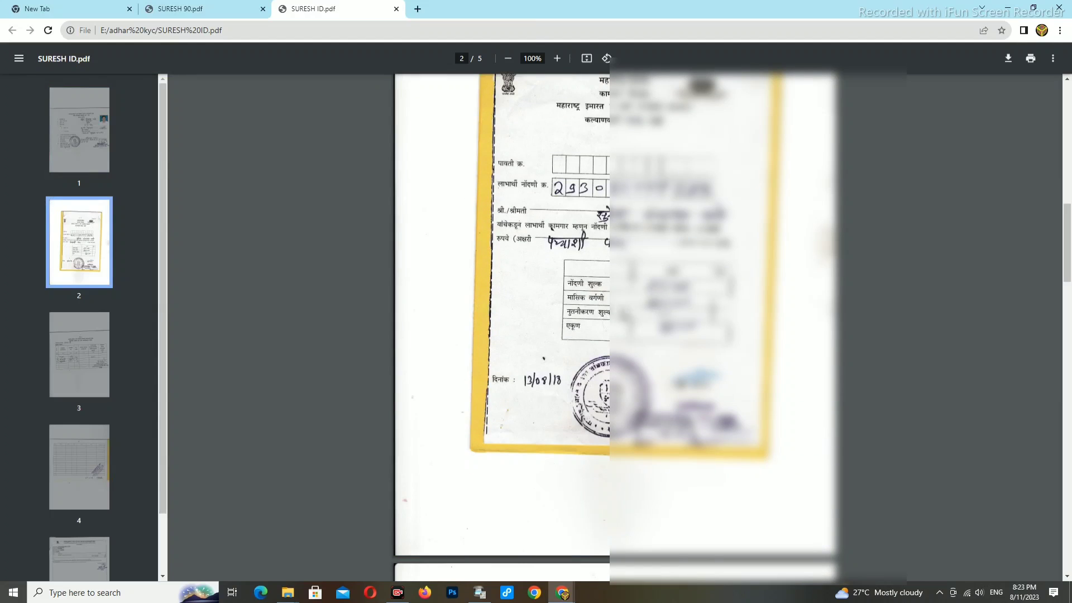
pyautogui.scroll(-2, 614, 335)
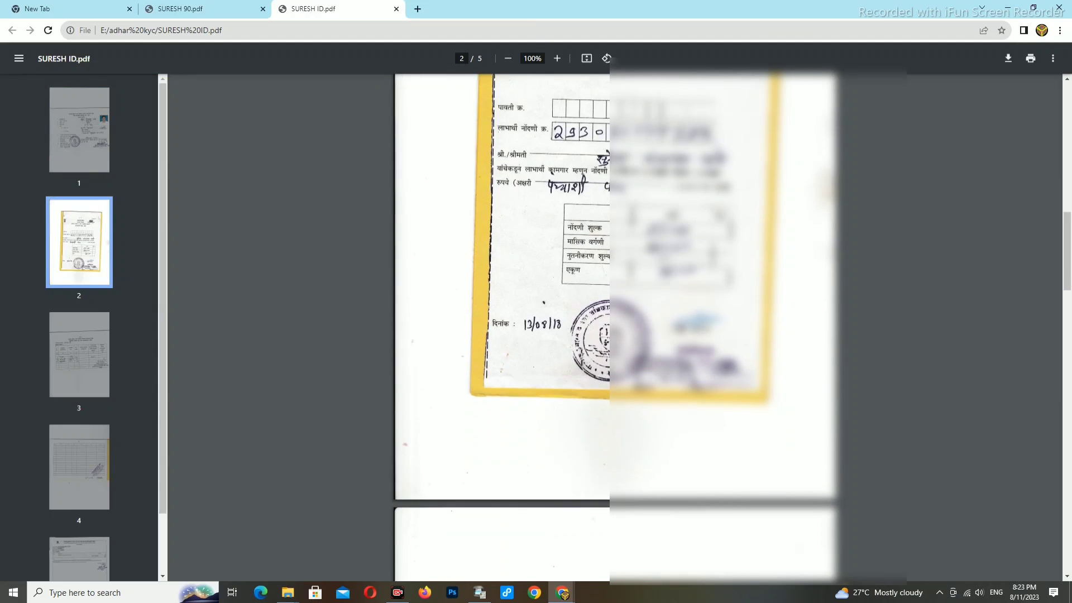
pyautogui.scroll(-8, 614, 335)
pyautogui.scroll(-2, 575, 343)
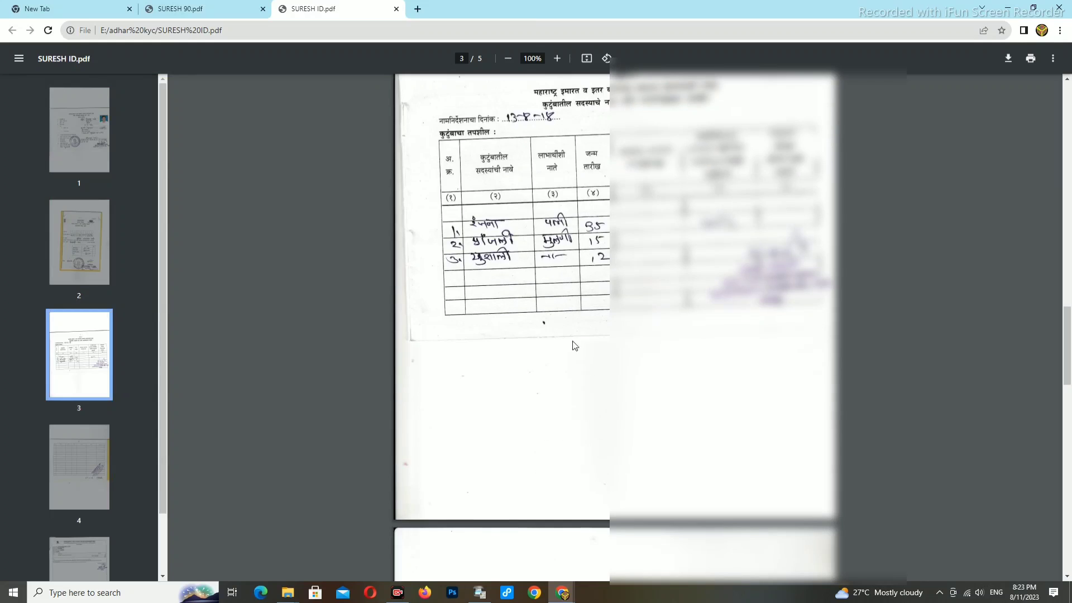
pyautogui.scroll(-7, 614, 335)
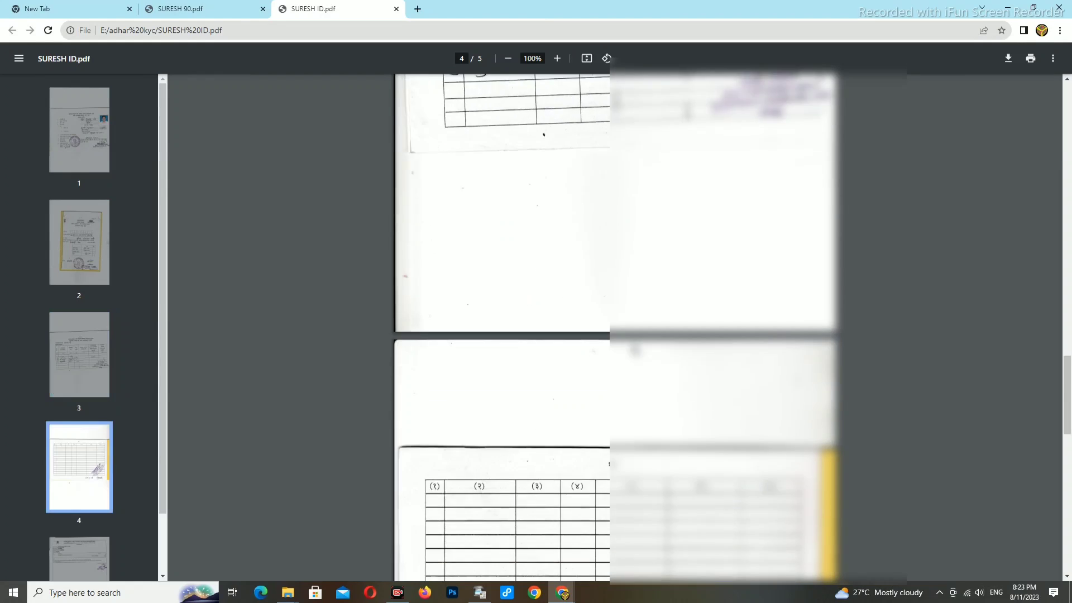
pyautogui.scroll(-4, 614, 335)
pyautogui.scroll(-8, 614, 335)
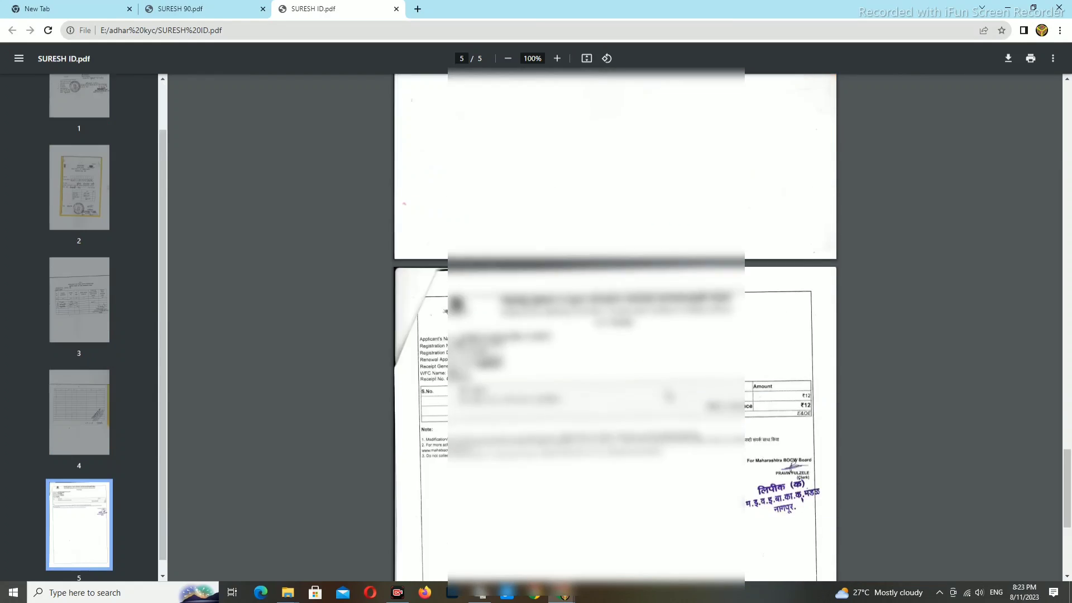
pyautogui.scroll(-3, 342, 573)
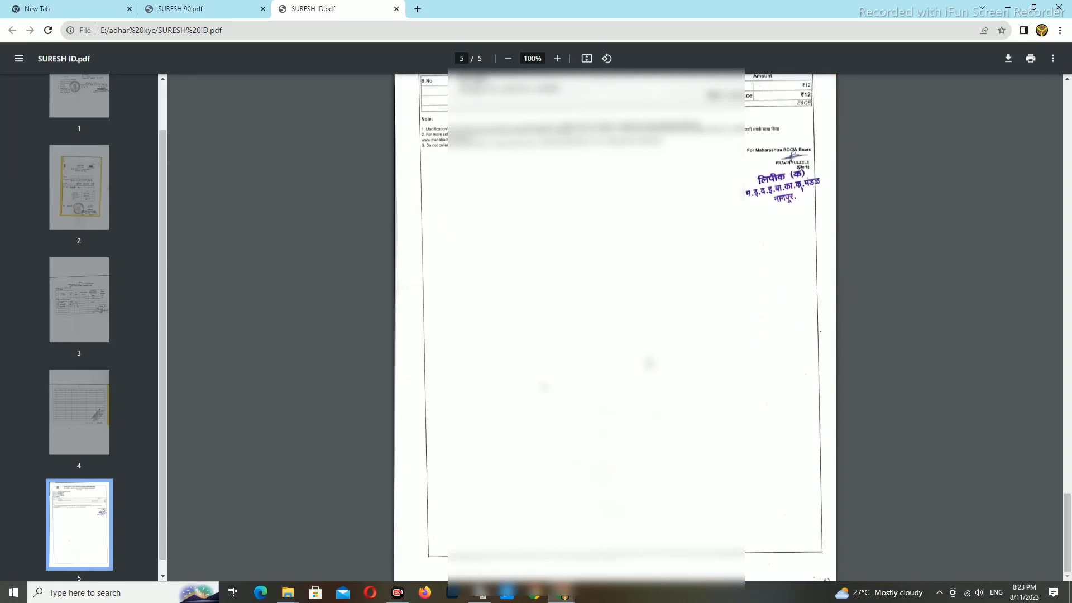
pyautogui.scroll(3, 343, 573)
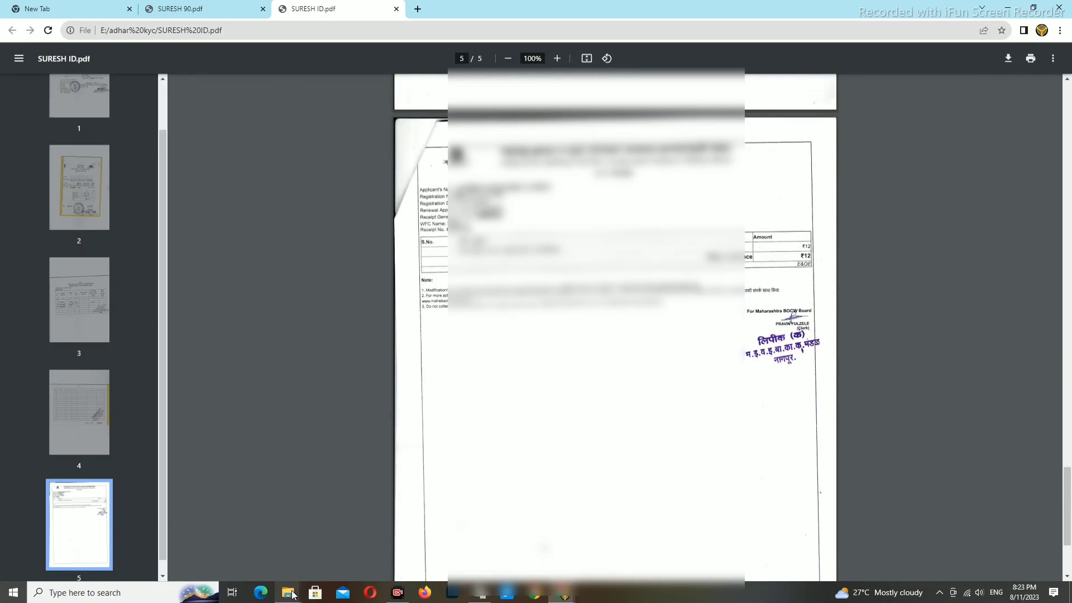
pyautogui.moveTo(291, 593)
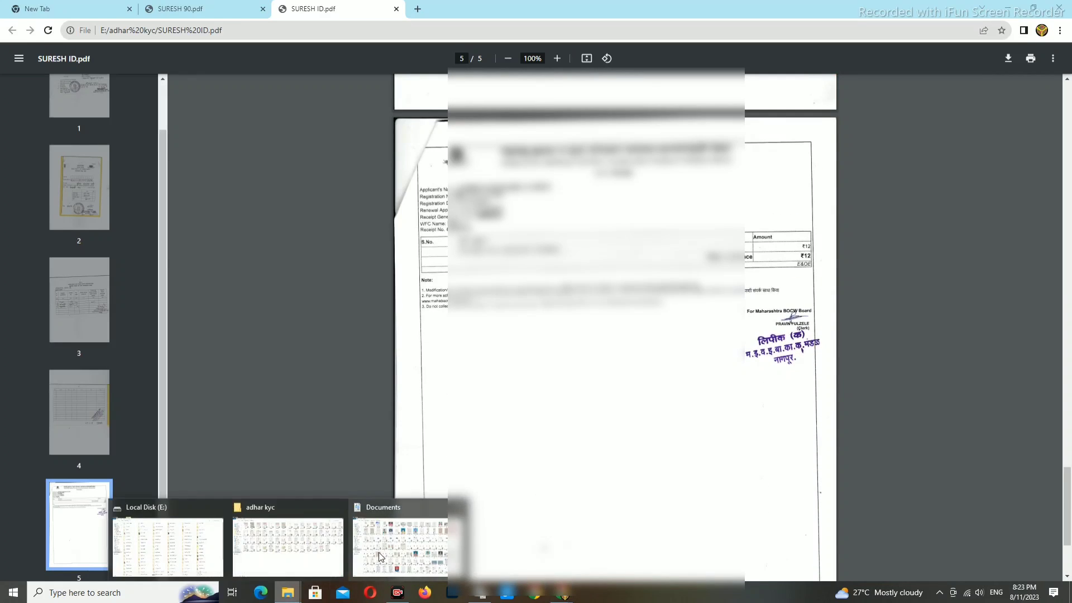
# Copy the ID file from the adhar kyc folder and return to the renewal form
pyautogui.click(302, 553)
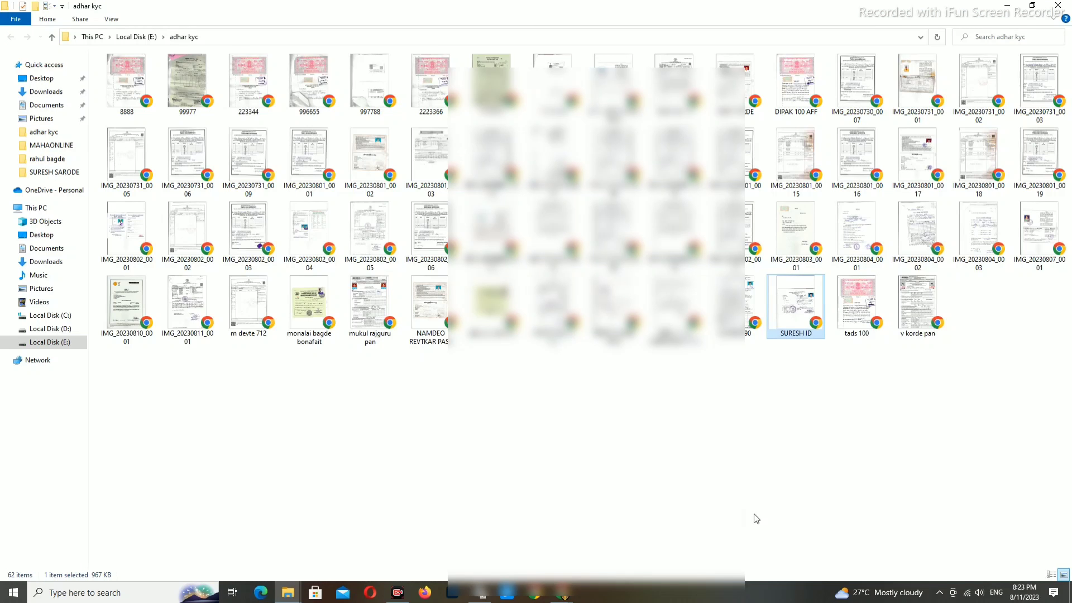
pyautogui.rightClick(797, 327)
pyautogui.click(820, 489)
pyautogui.moveTo(563, 593)
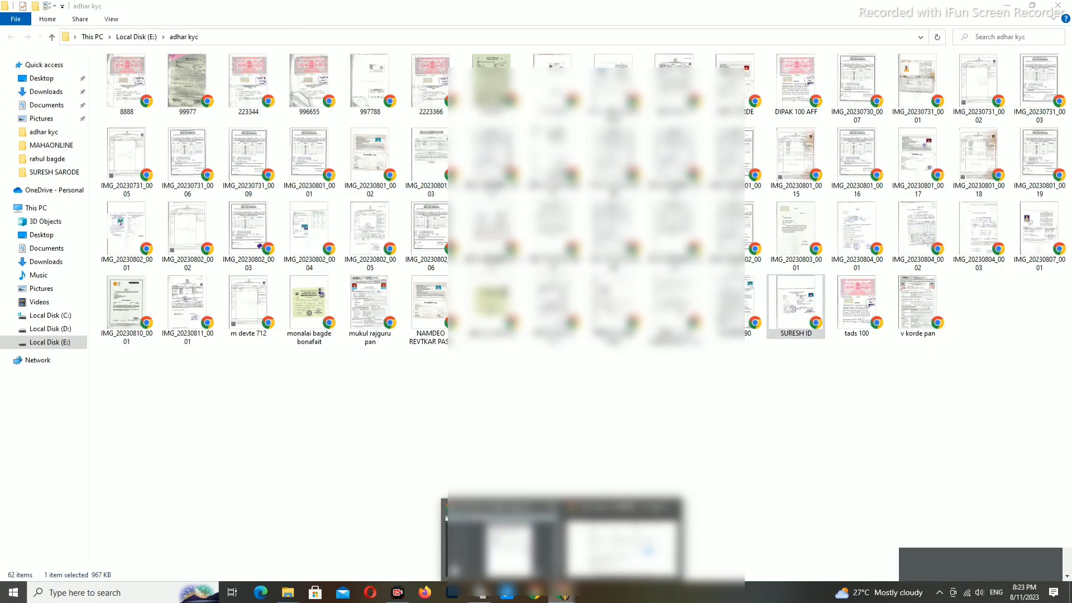
pyautogui.click(505, 549)
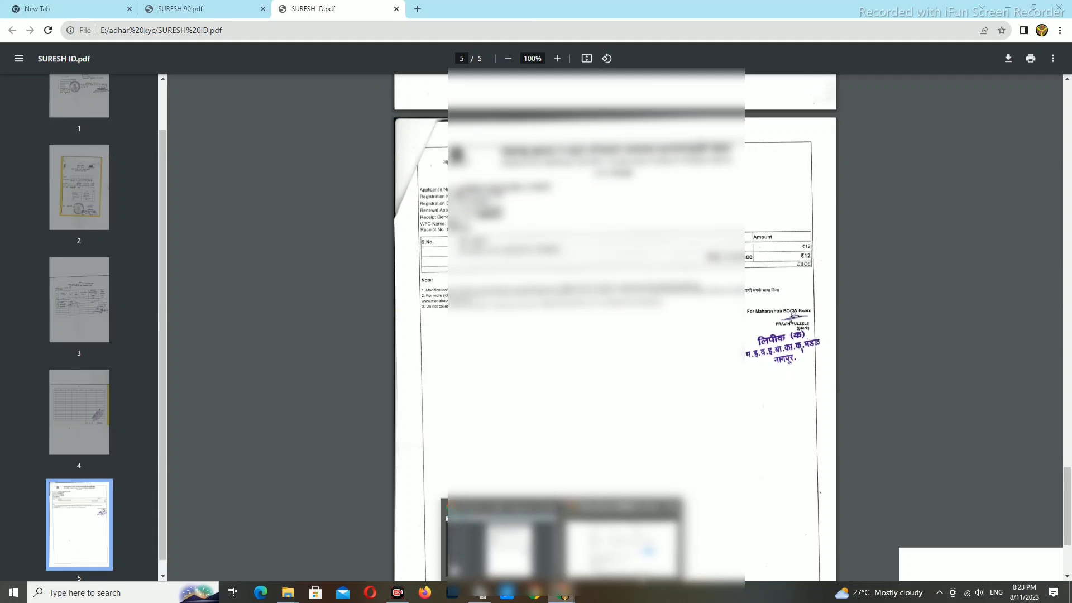
pyautogui.click(623, 547)
# Attach the ID PDF under Identity Card by pasting its path, then go to the mahabocw.in homepage
pyautogui.click(254, 469)
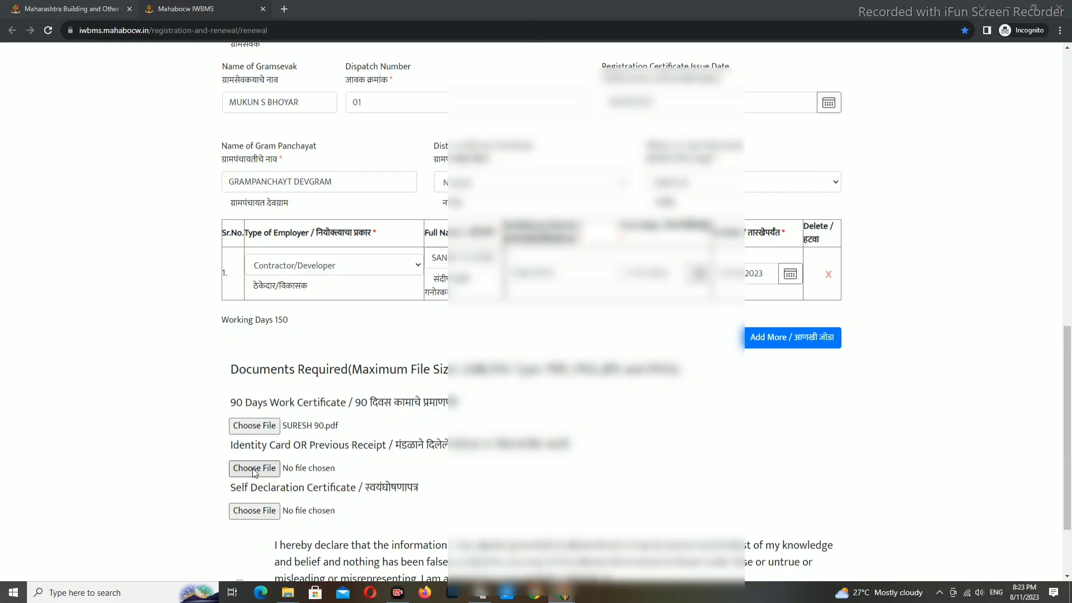
pyautogui.hotkey('ctrl', 'v')
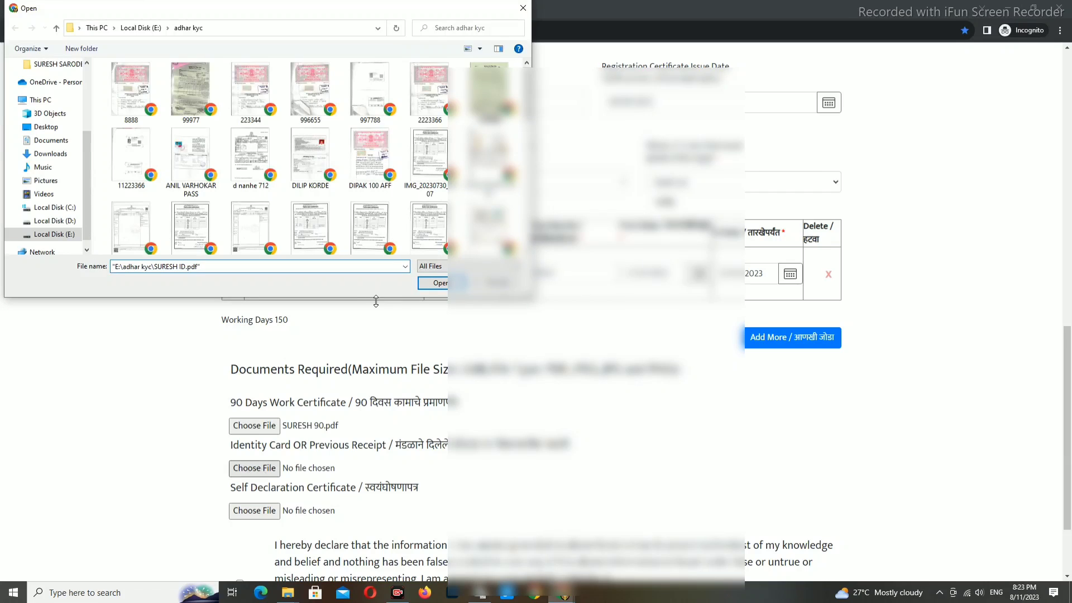
pyautogui.click(442, 285)
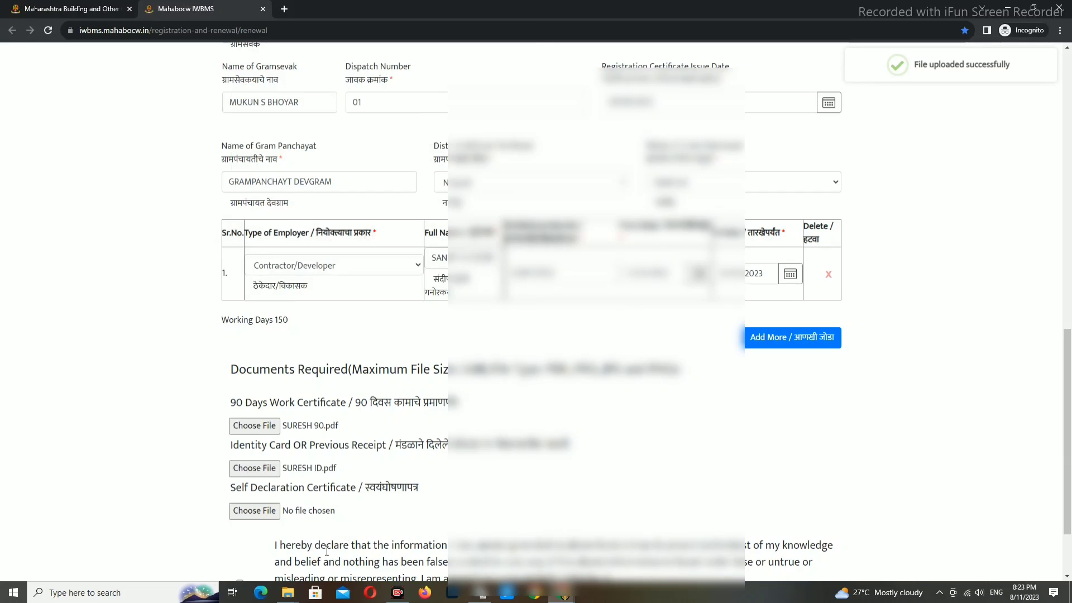
pyautogui.click(287, 592)
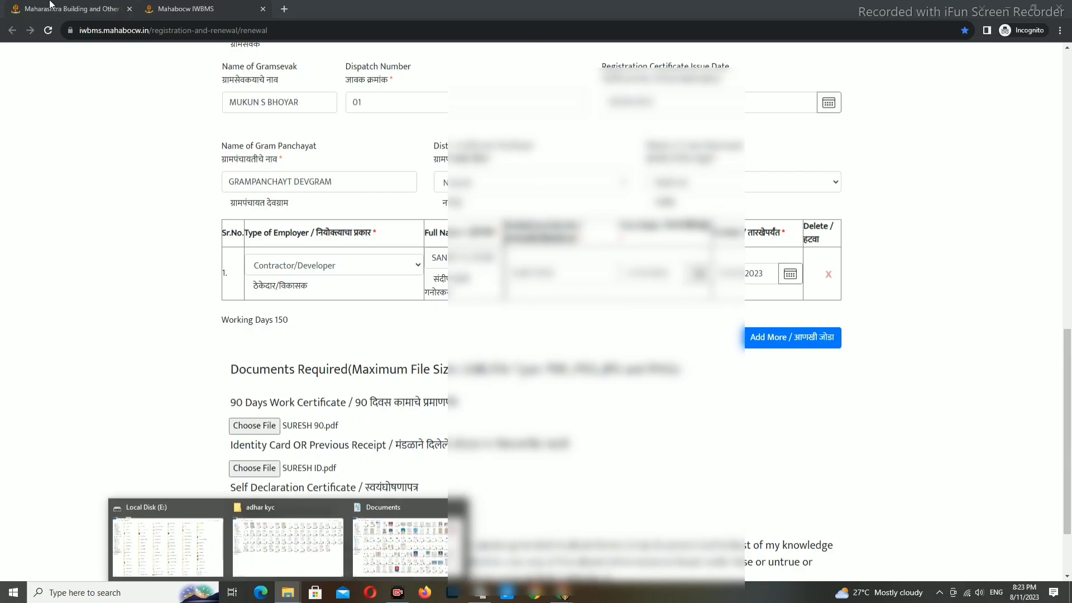
pyautogui.click(49, 4)
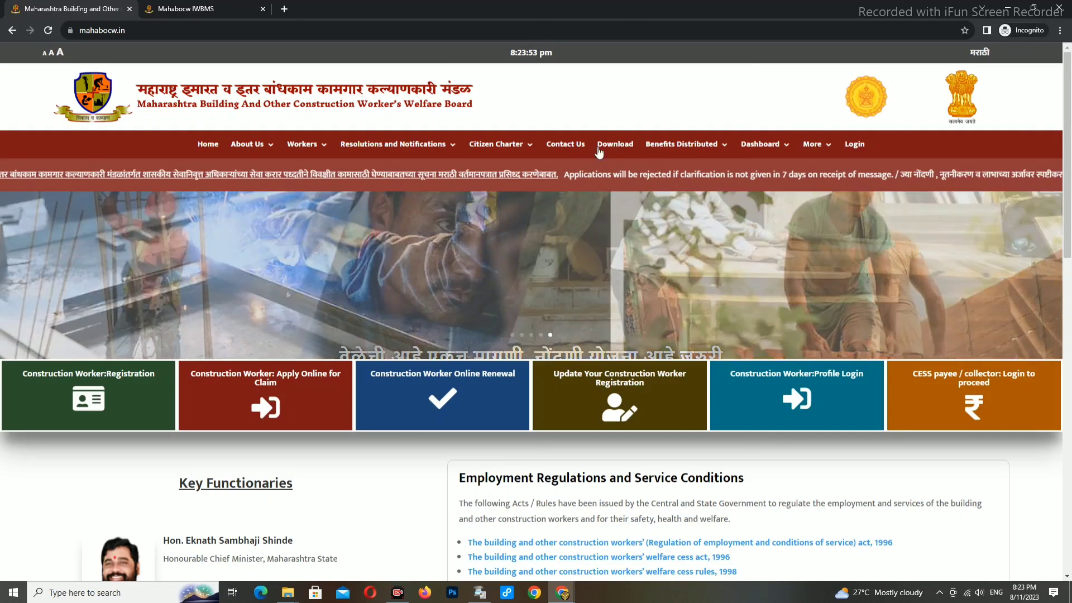
# Open the 'Self Declaration Form for online Registration' PDF from the site's Download page
pyautogui.click(612, 147)
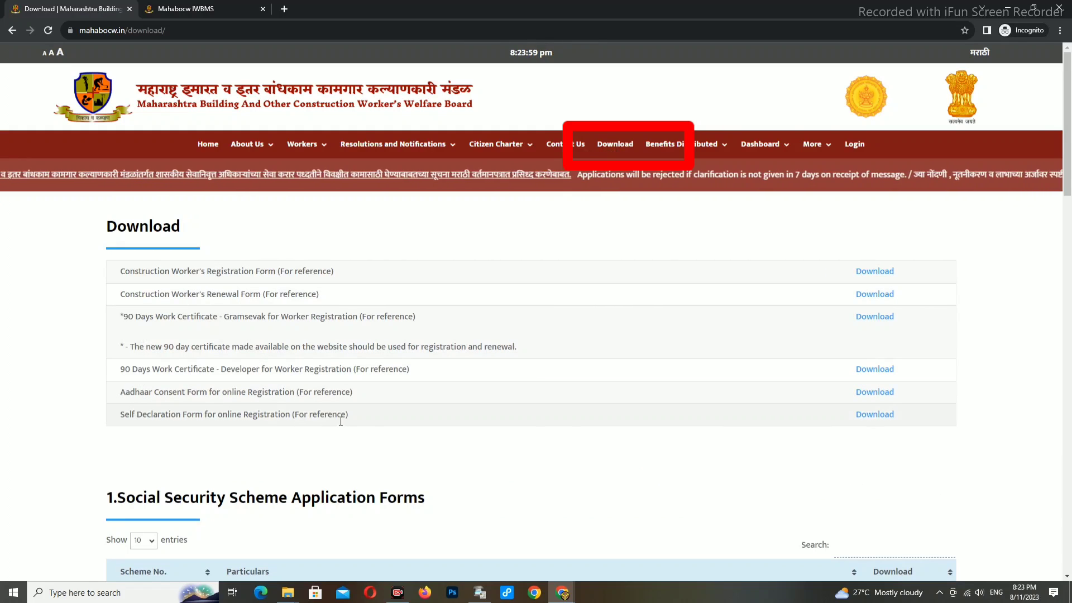
pyautogui.click(880, 415)
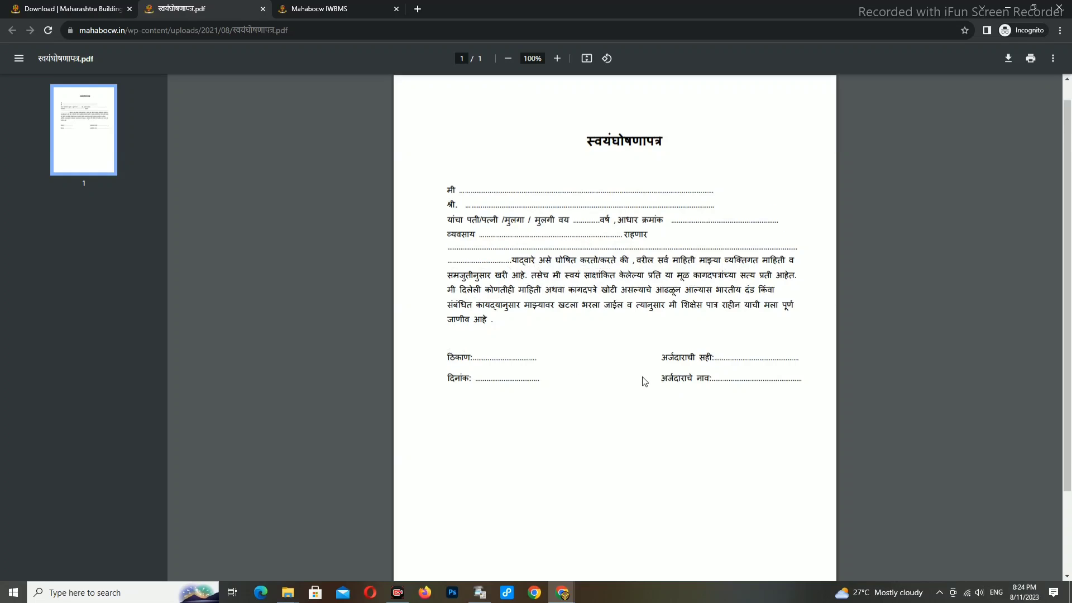
# Set the Canon printer preferences to Standard, Grayscale and Always Print, then close Print
pyautogui.click(1032, 60)
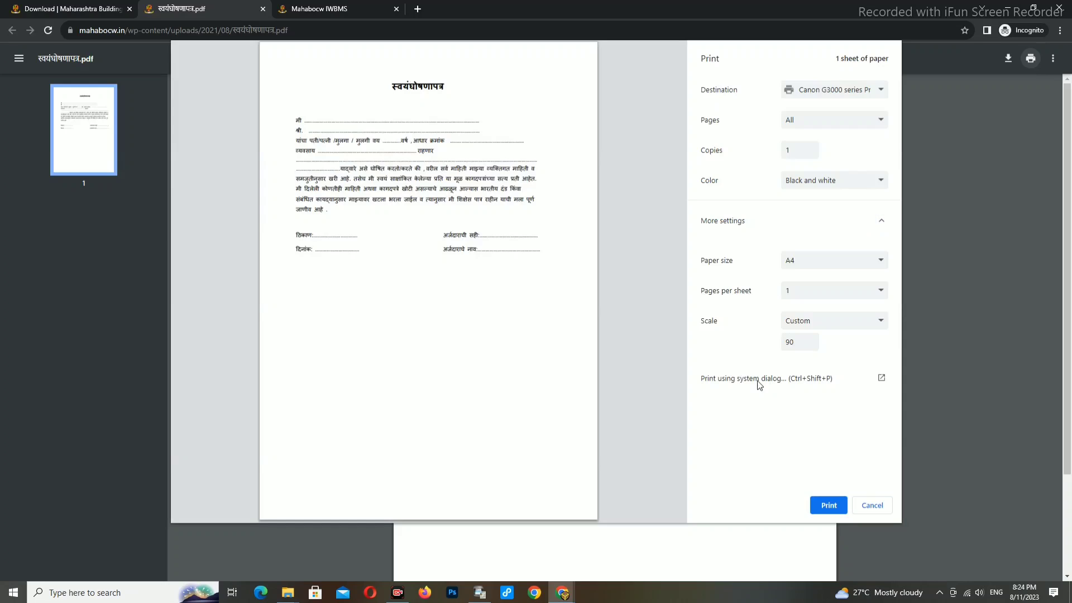
pyautogui.click(758, 379)
pyautogui.click(223, 108)
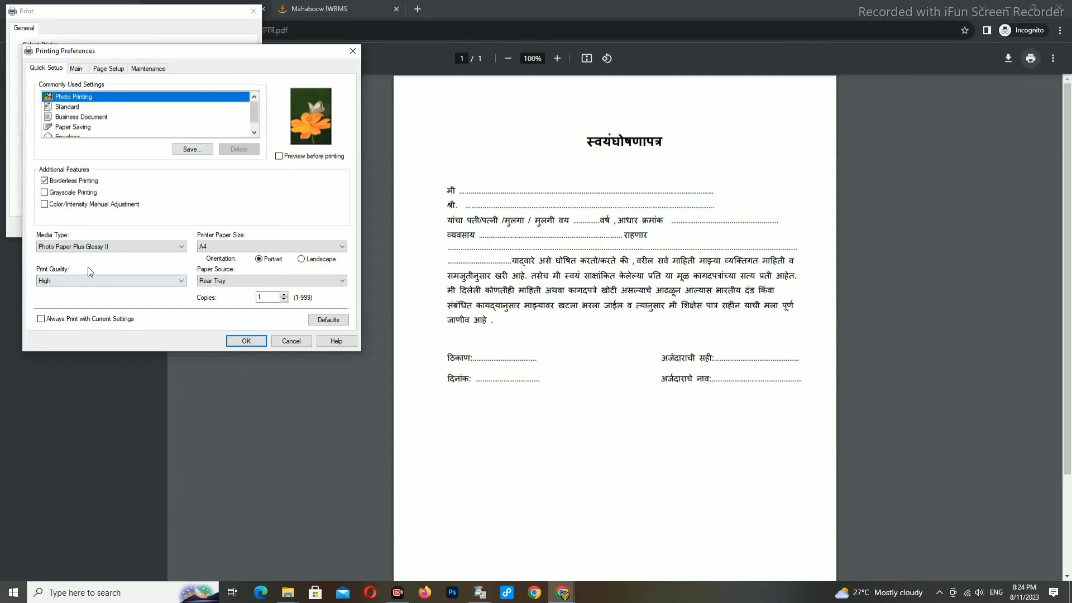
pyautogui.click(70, 108)
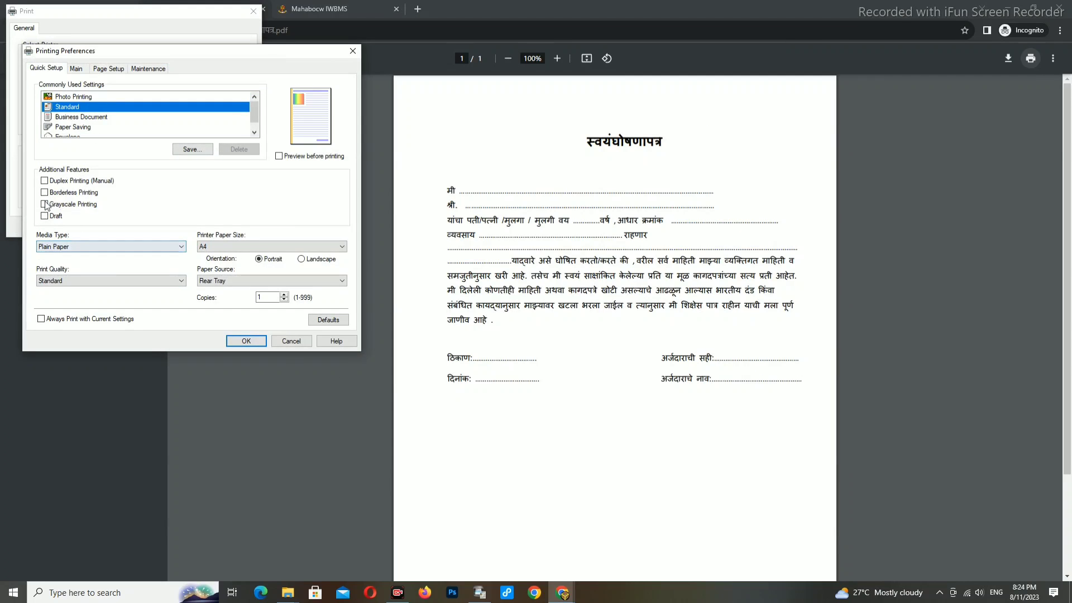
pyautogui.click(44, 204)
pyautogui.click(41, 319)
pyautogui.click(242, 342)
pyautogui.click(564, 343)
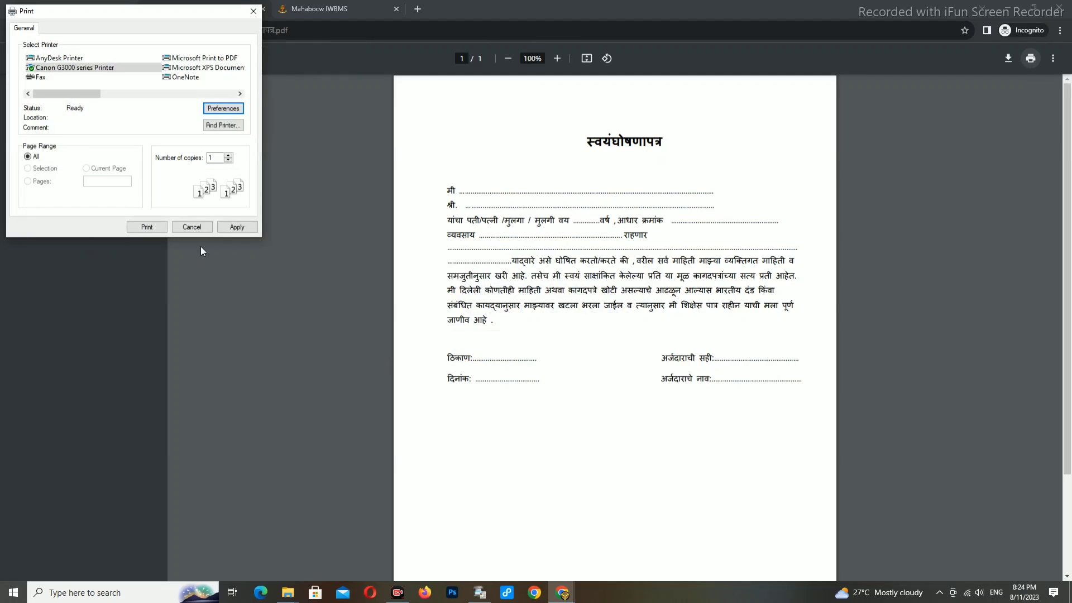
pyautogui.click(198, 229)
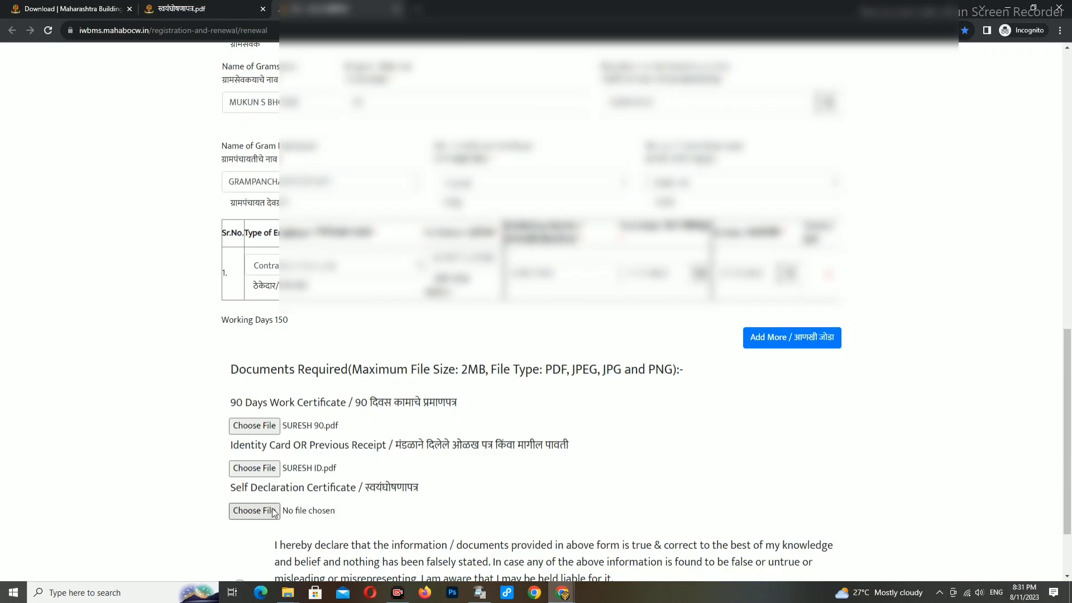
# Attach the self-declaration PDF as the Self Declaration Certificate by pasting its file name
pyautogui.click(270, 512)
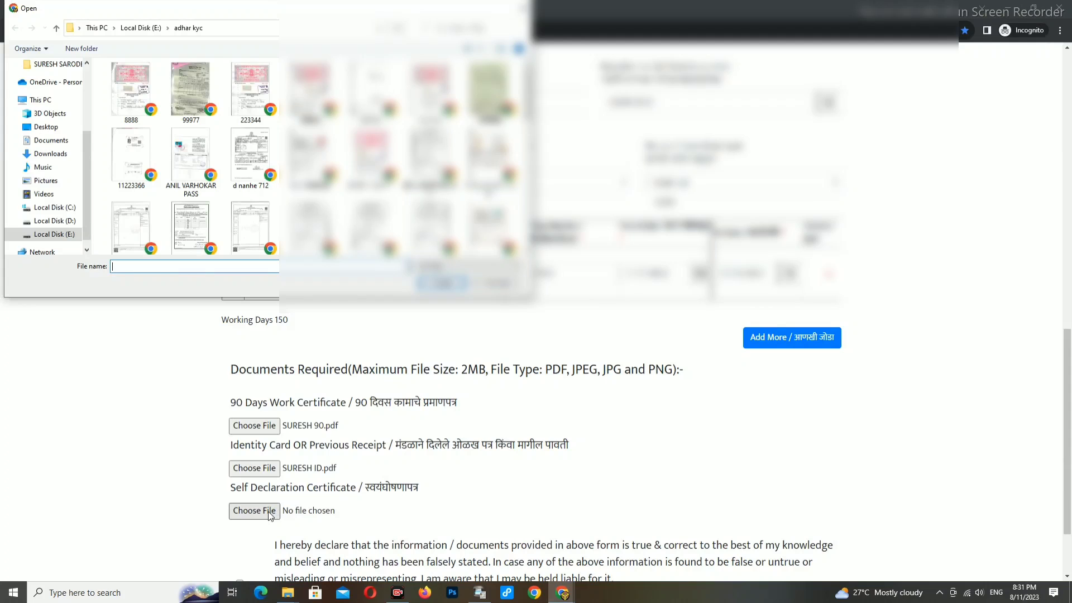
pyautogui.write('SURESH SELF.pdf')
pyautogui.press('Return')
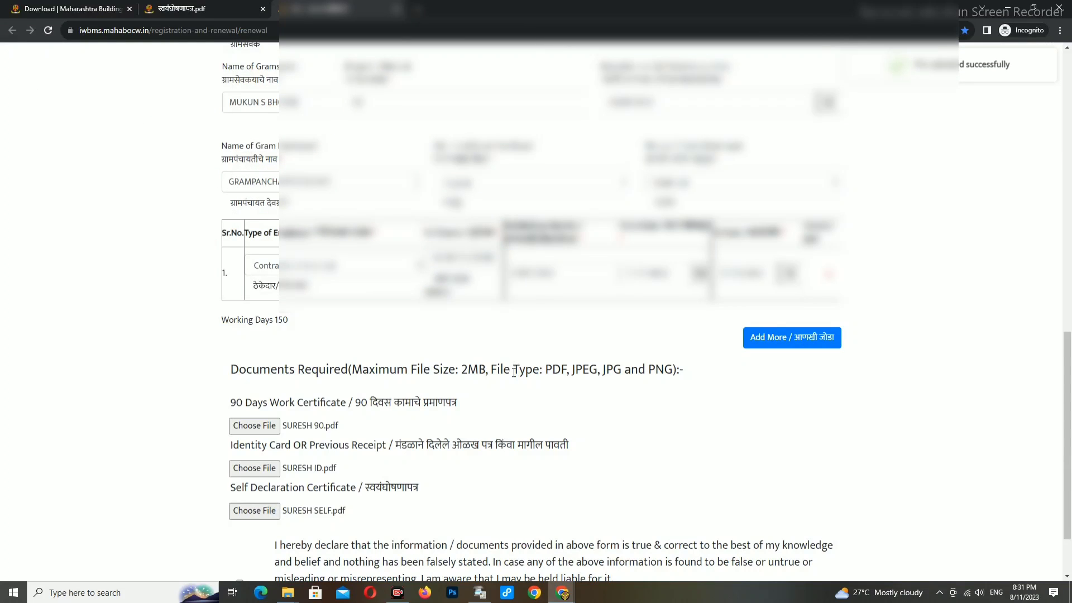
# Tick the declaration checkbox and save the renewal form
pyautogui.scroll(-1, 514, 373)
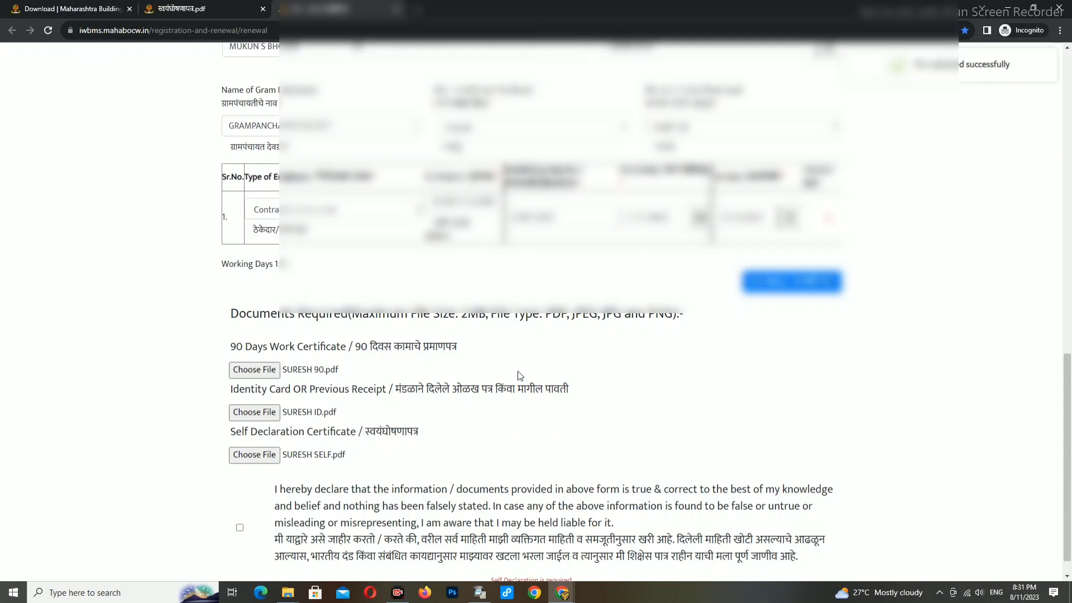
pyautogui.scroll(-1, 516, 377)
pyautogui.click(240, 499)
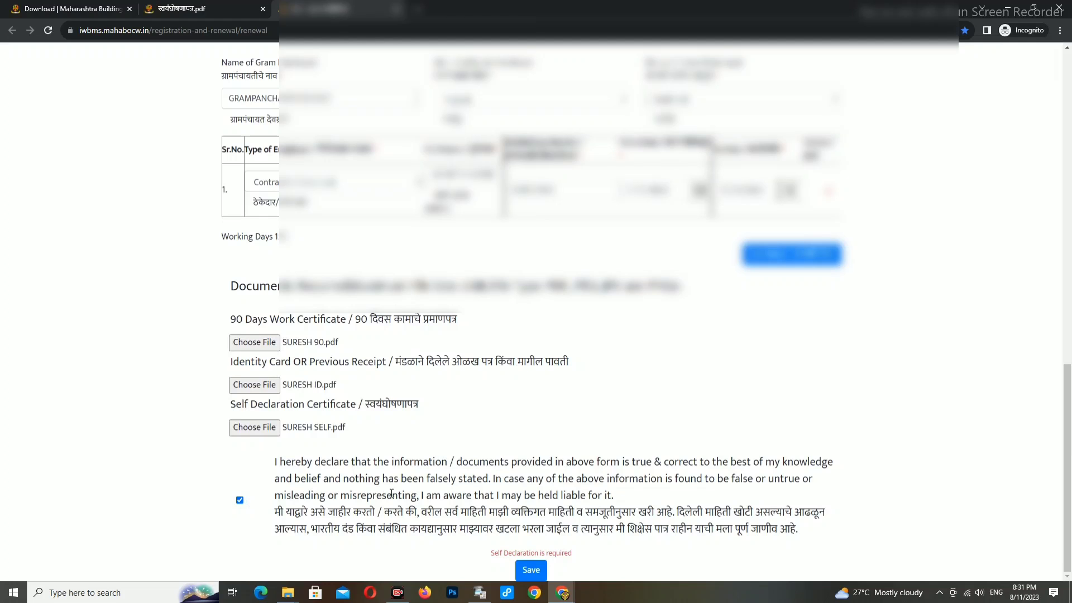
pyautogui.scroll(2, 544, 458)
pyautogui.scroll(2, 541, 461)
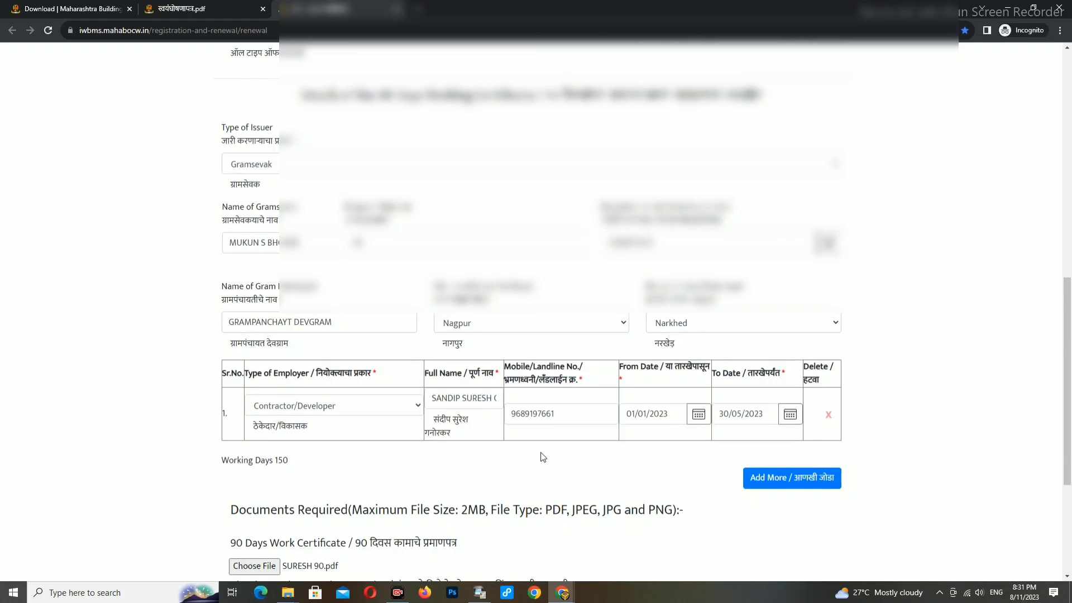
pyautogui.scroll(3, 542, 456)
pyautogui.scroll(6, 547, 452)
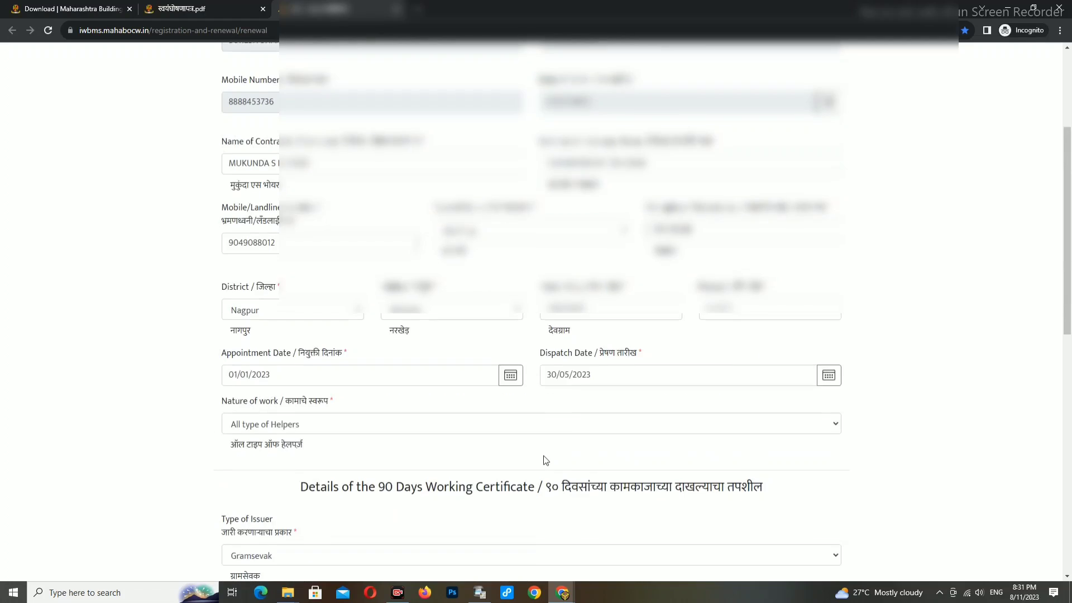
pyautogui.scroll(-13, 543, 463)
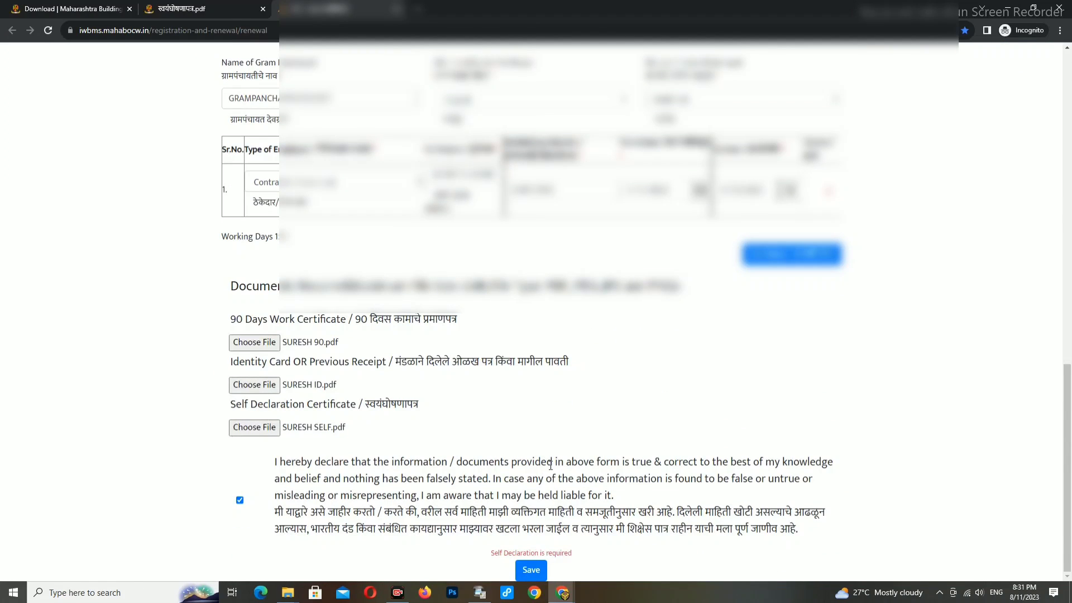
pyautogui.click(528, 571)
# Confirm the form submission, enter the received OTP and validate it to get the acknowledgement number
pyautogui.click(535, 82)
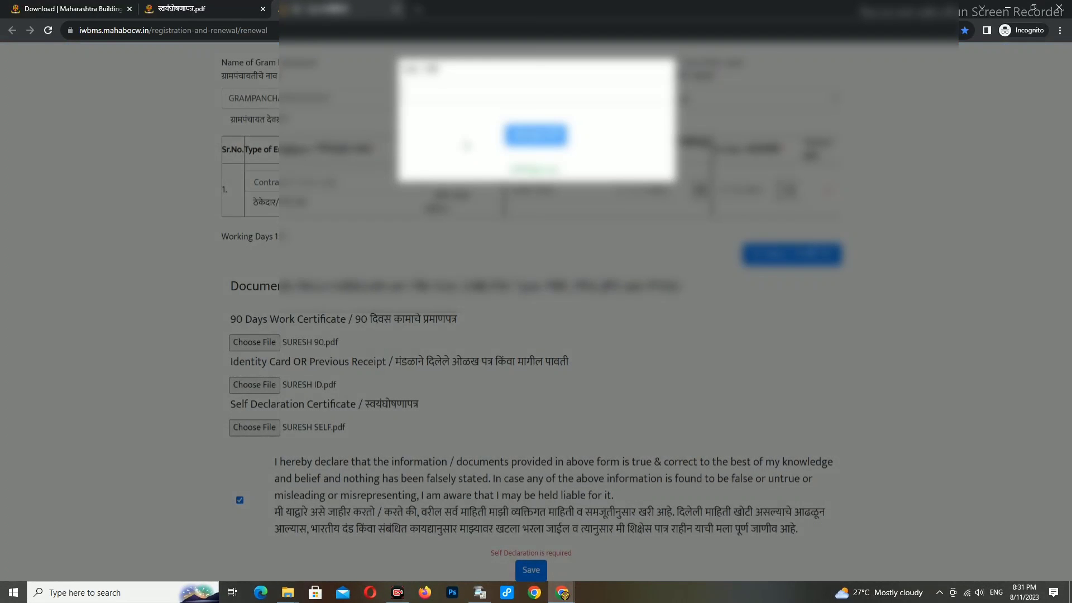
pyautogui.click(439, 95)
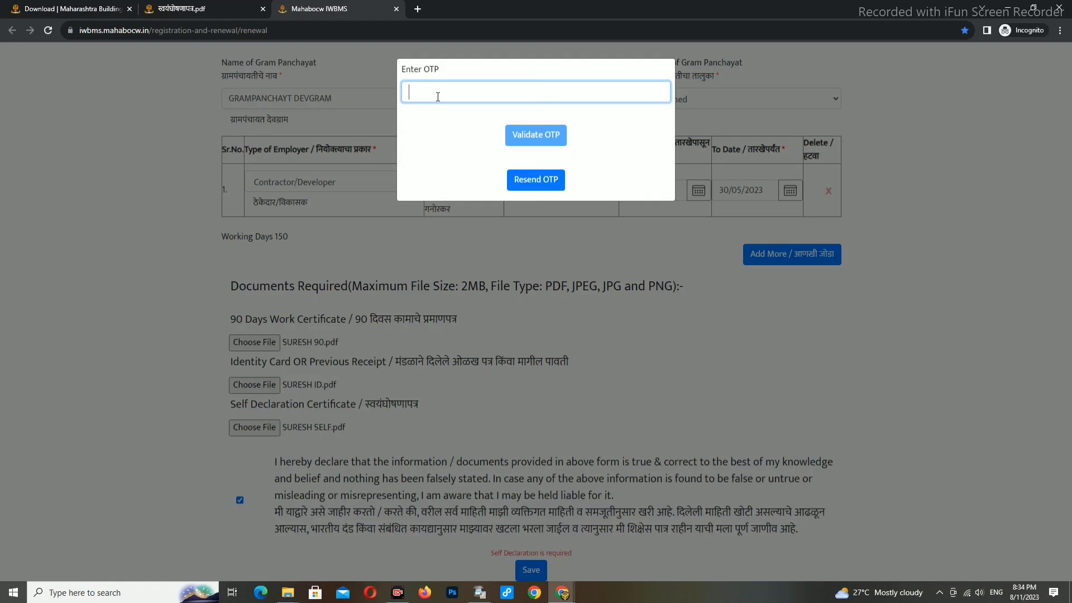
pyautogui.press('Return')
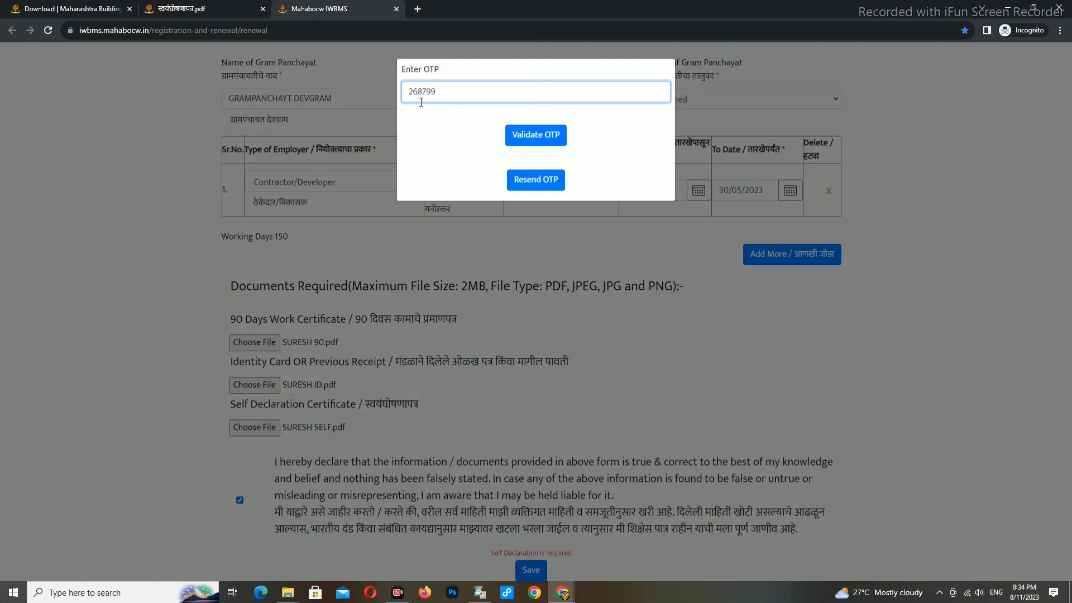
pyautogui.click(537, 138)
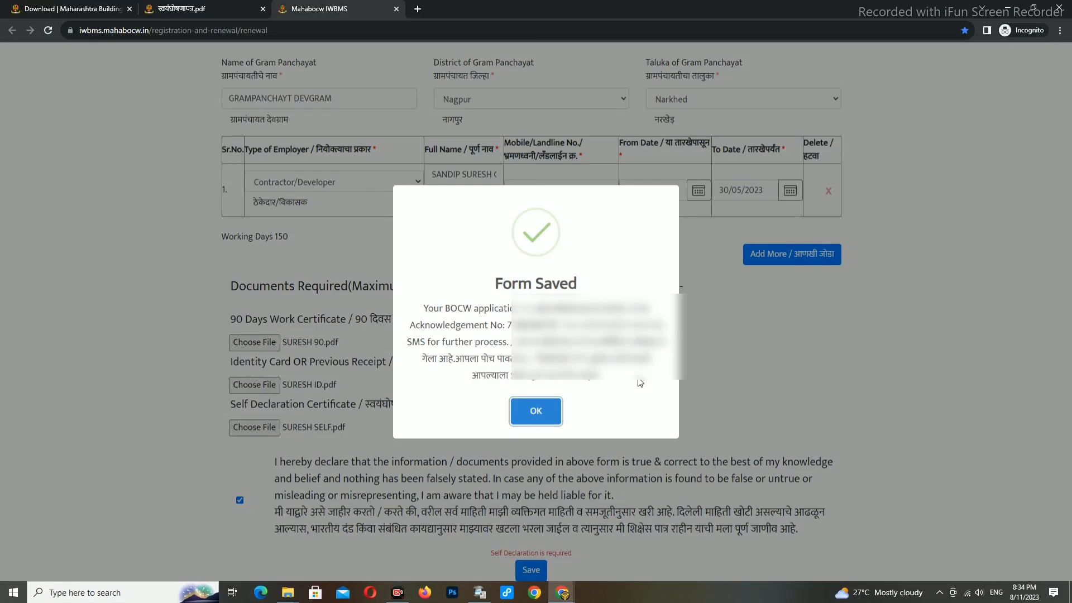
# Print the Form Saved acknowledgement page on the Canon G3000 printer from Chrome
pyautogui.rightClick(604, 390)
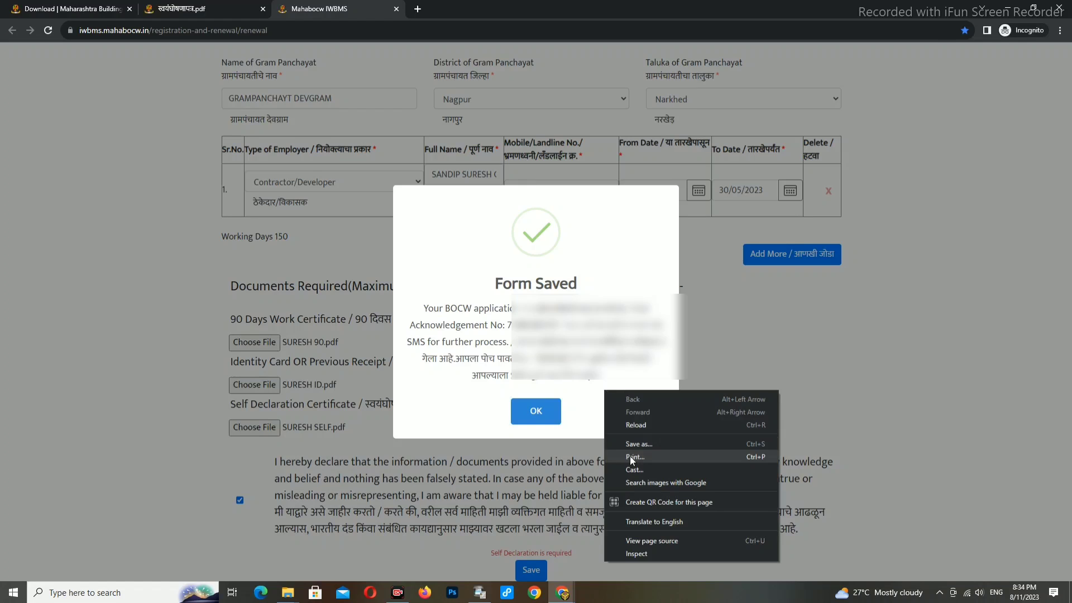
pyautogui.click(630, 456)
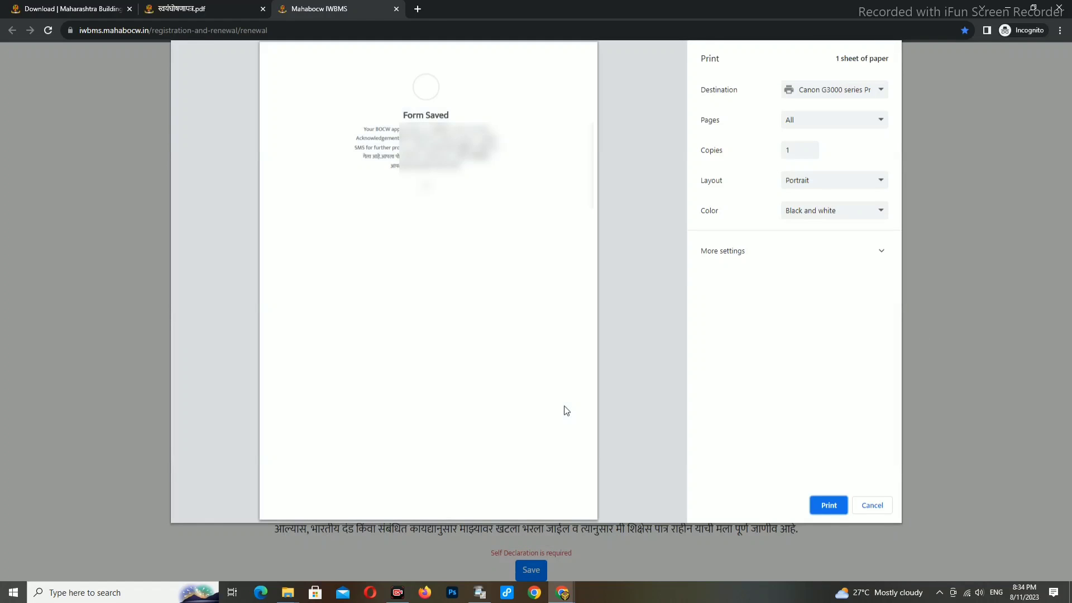
pyautogui.click(829, 505)
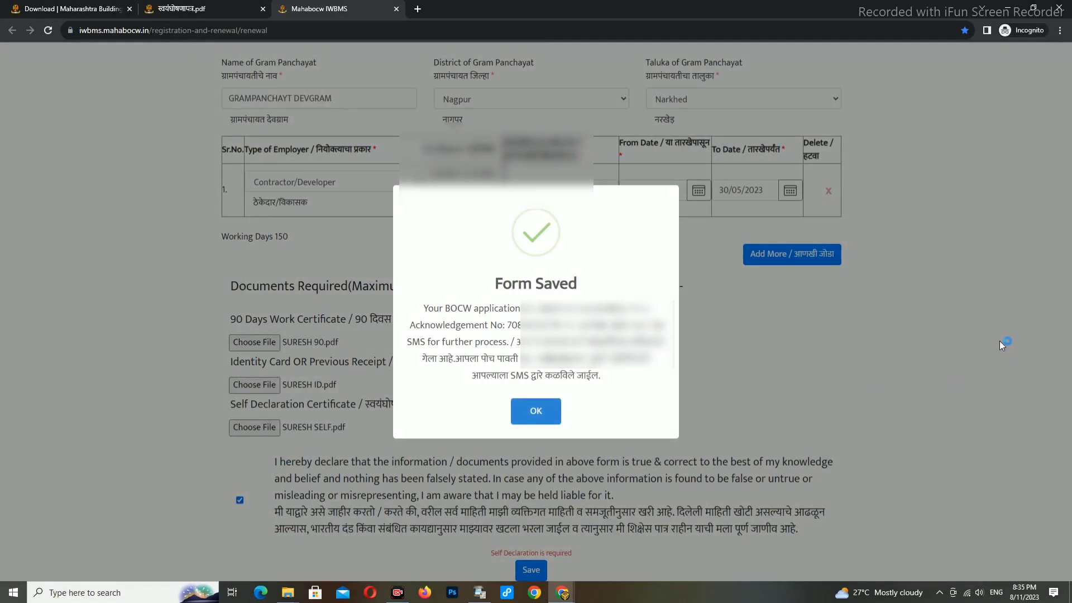